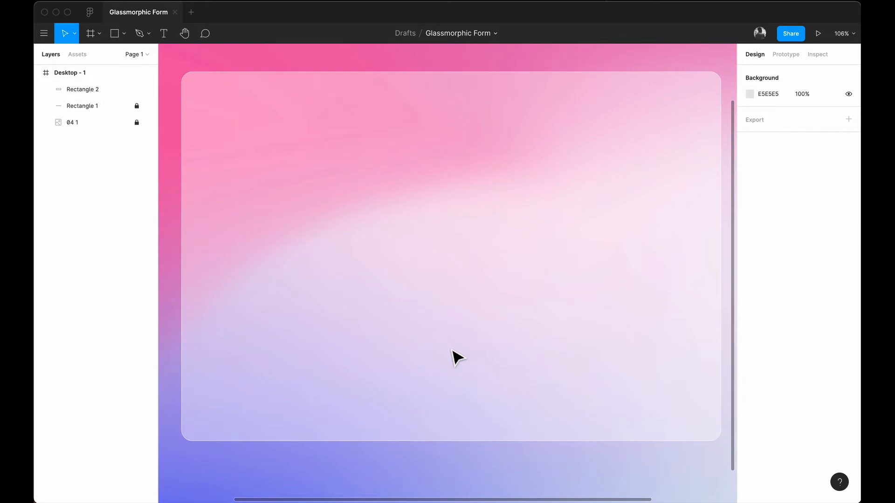
# Step: Activate the Rectangle tool with the R shortcut while viewing the frosted glass card
pyautogui.hscroll(1, 451, 351)
pyautogui.hscroll(-1, 451, 351)
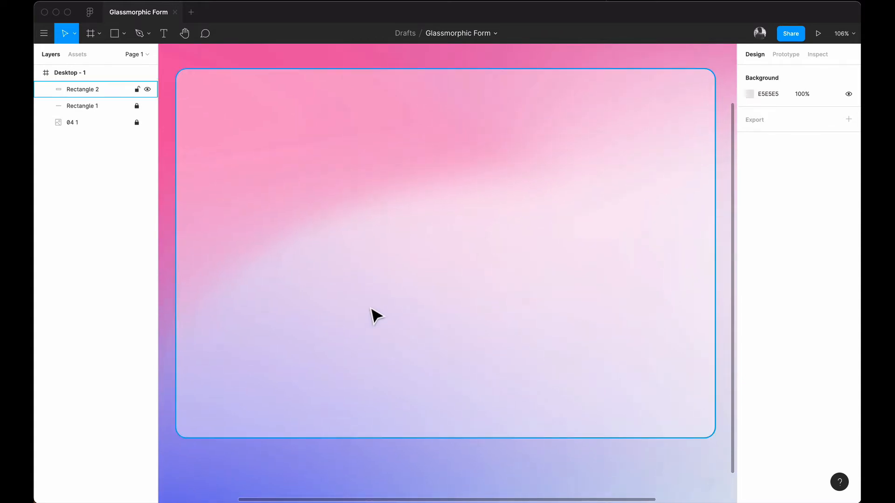
pyautogui.press('r')
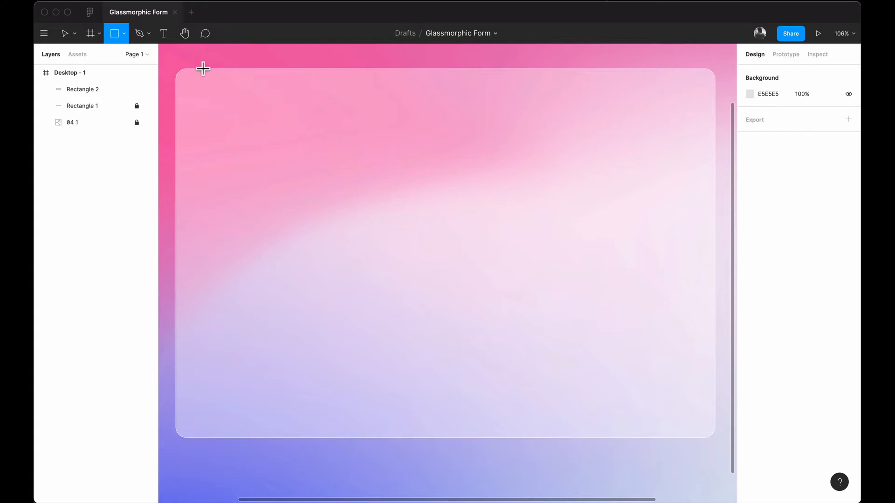
# Step: Draw a 521×677 rectangle over the card's left half, aligned to its top-left corner and bottom edge
pyautogui.moveTo(179, 73); pyautogui.dragTo(463, 434)
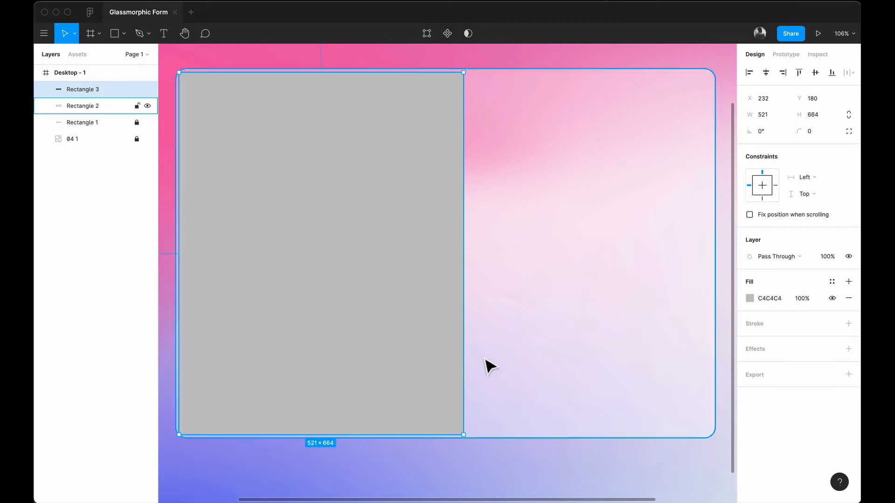
pyautogui.moveTo(301, 249); pyautogui.dragTo(298, 247)
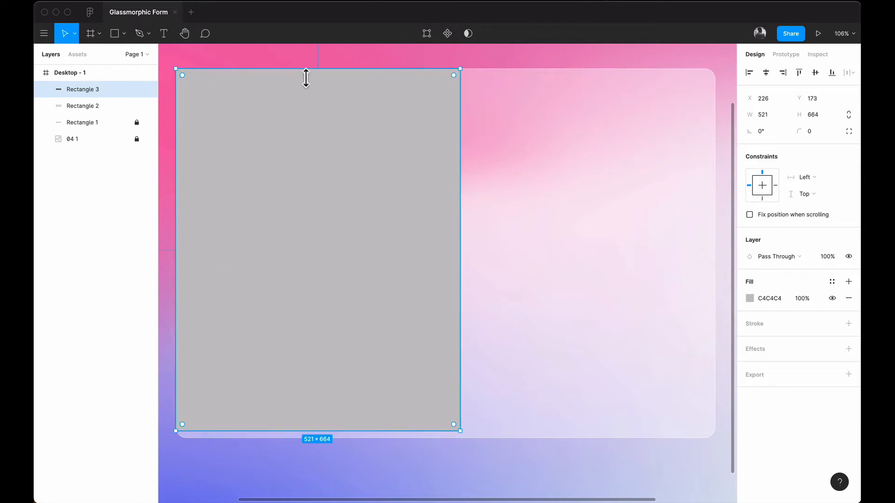
pyautogui.moveTo(306, 76)
pyautogui.mouseDown()
pyautogui.moveTo(306, 84)
pyautogui.moveTo(306, 76)
pyautogui.mouseUp()
pyautogui.moveTo(321, 437); pyautogui.dragTo(321, 445)
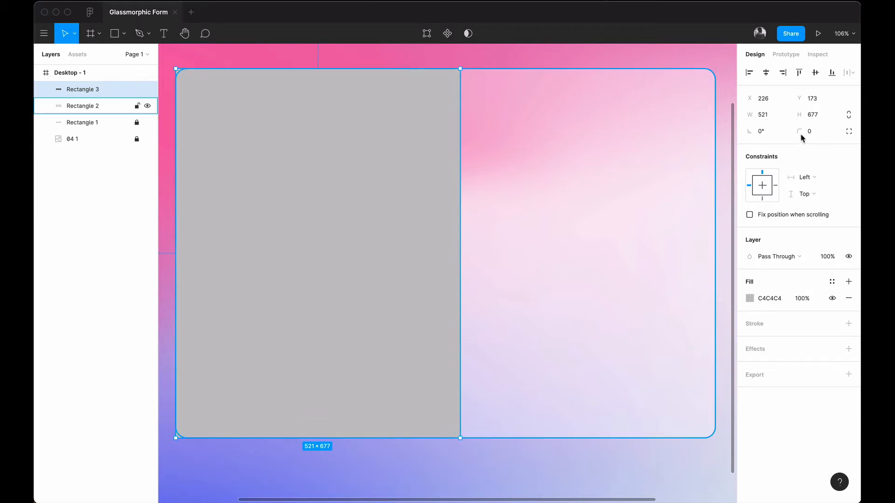
# Step: Give Rectangle 3 independent corners with 20 radius on the top-left and bottom-left only
pyautogui.click(848, 133)
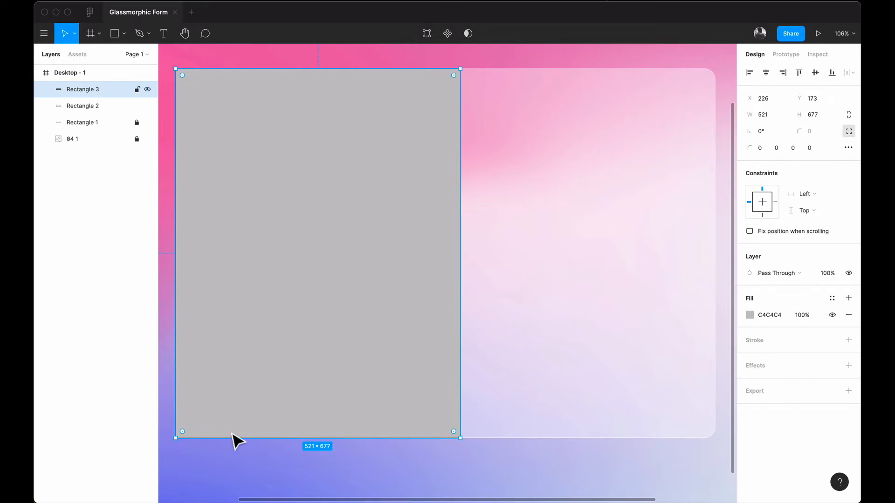
pyautogui.click(761, 150)
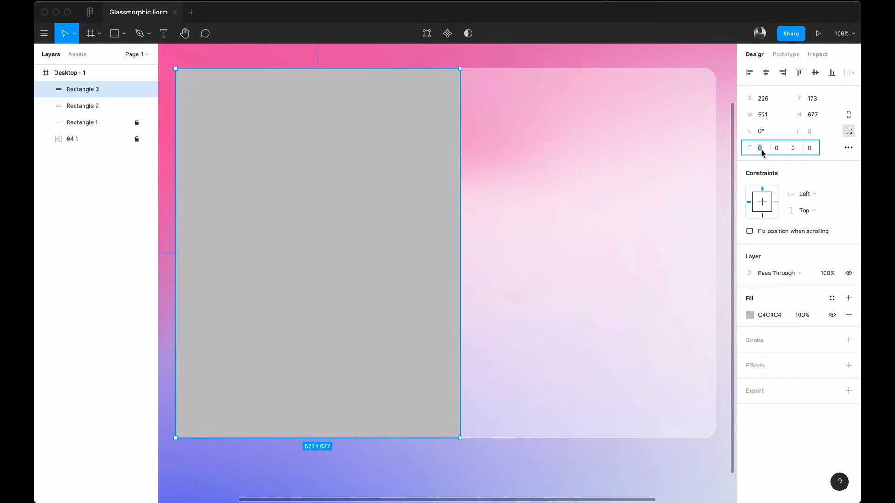
pyautogui.write('2')
pyautogui.press('Return')
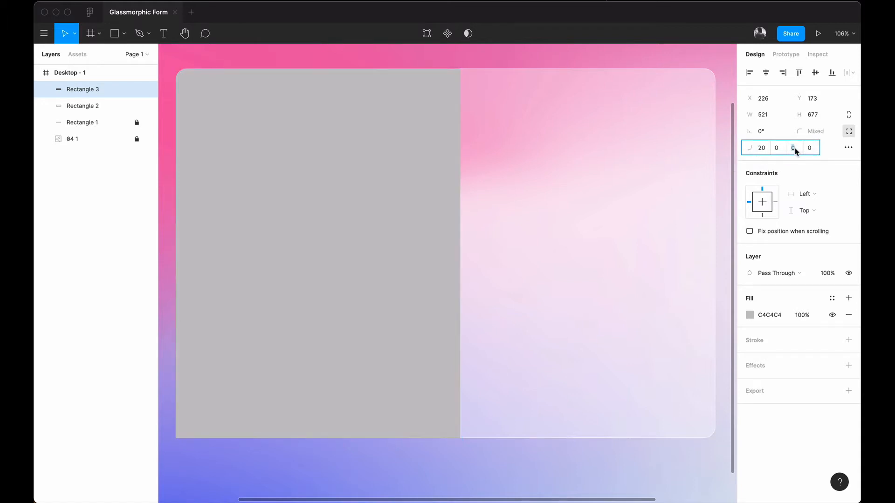
pyautogui.click(816, 149)
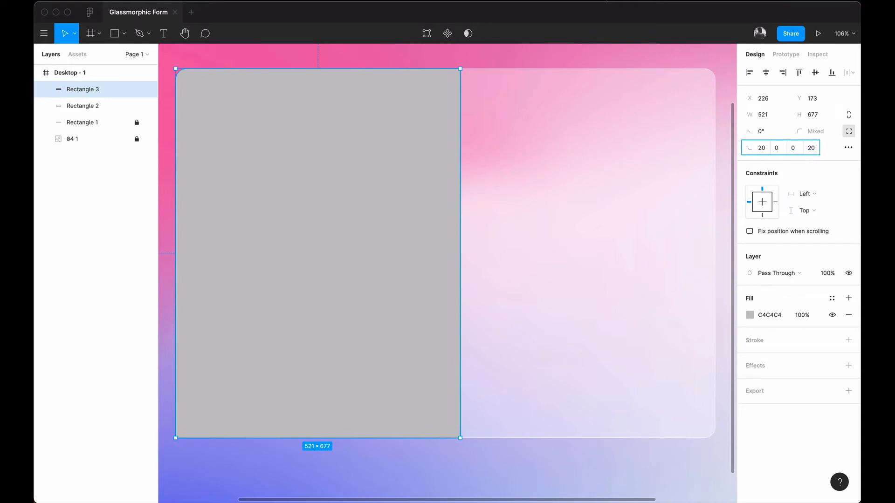
pyautogui.press('Return')
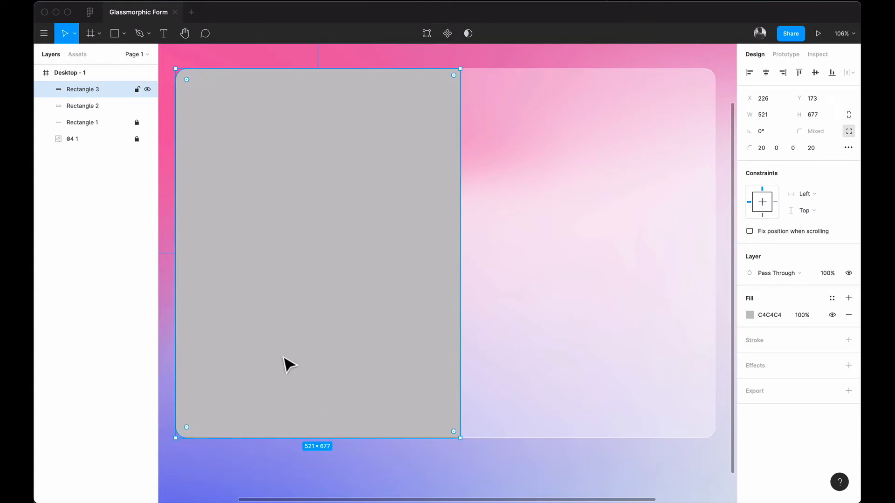
# Step: Widen the left rectangle to 540 px
pyautogui.click(509, 66)
pyautogui.click(322, 297)
pyautogui.moveTo(469, 256); pyautogui.dragTo(479, 256)
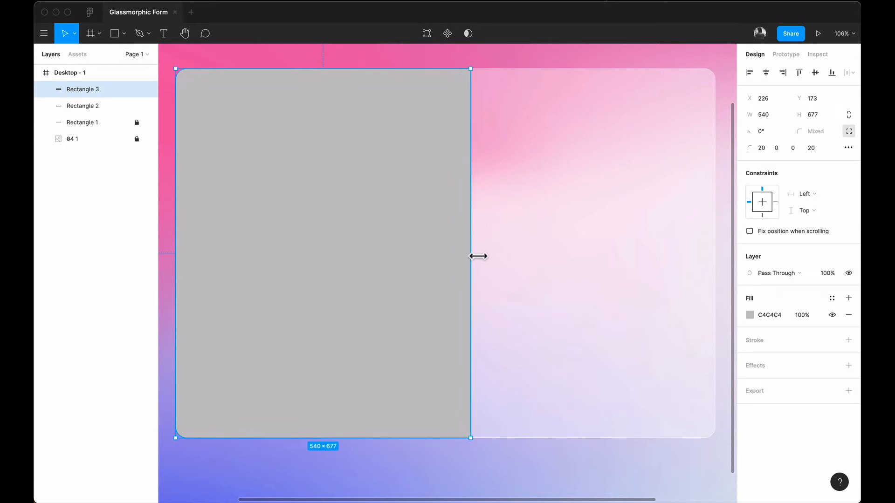
pyautogui.click(487, 68)
# Step: Fill the left rectangle with white FFFFFF at 50% opacity
pyautogui.click(438, 132)
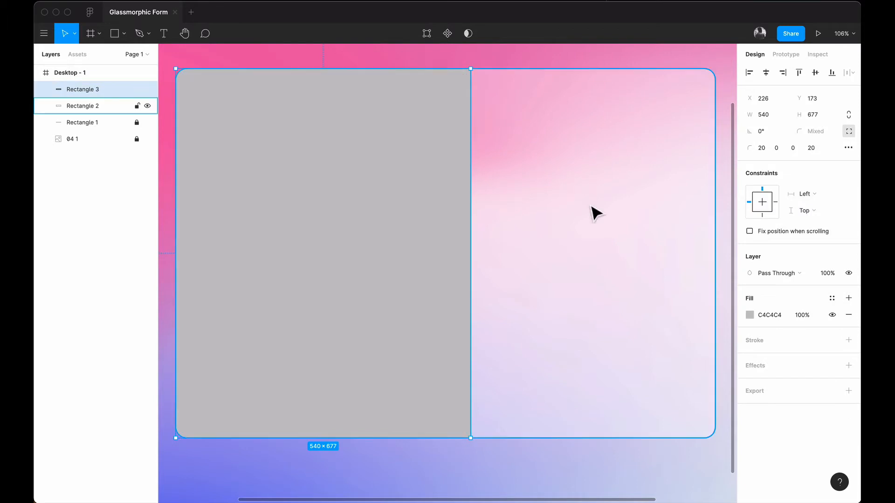
pyautogui.click(747, 317)
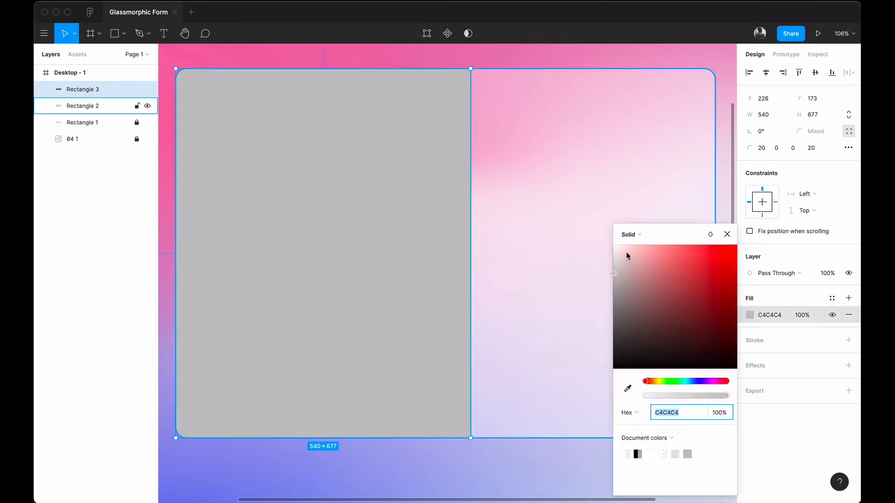
pyautogui.write('ffffff')
pyautogui.press('Return')
pyautogui.click(479, 63)
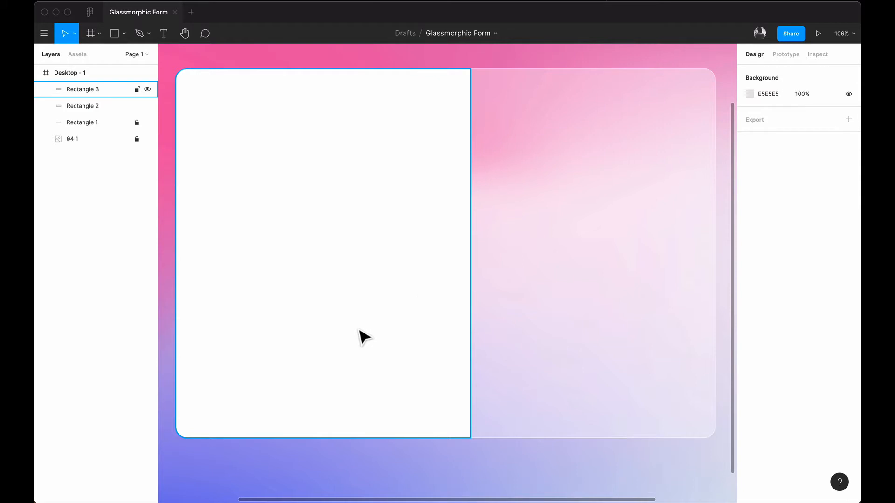
pyautogui.click(339, 214)
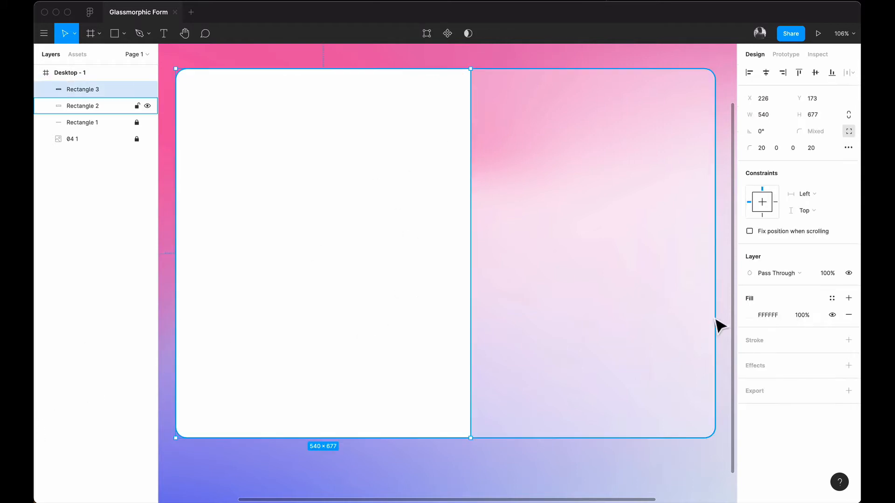
pyautogui.click(802, 316)
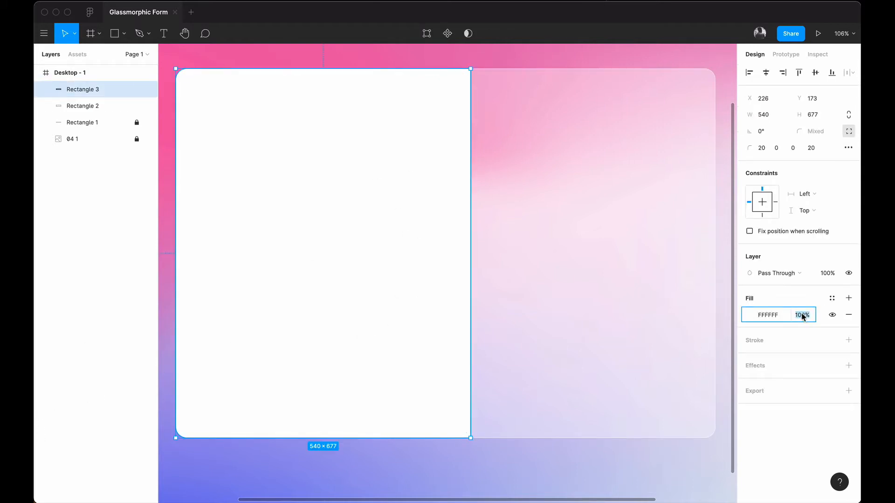
pyautogui.write('50')
pyautogui.press('Return')
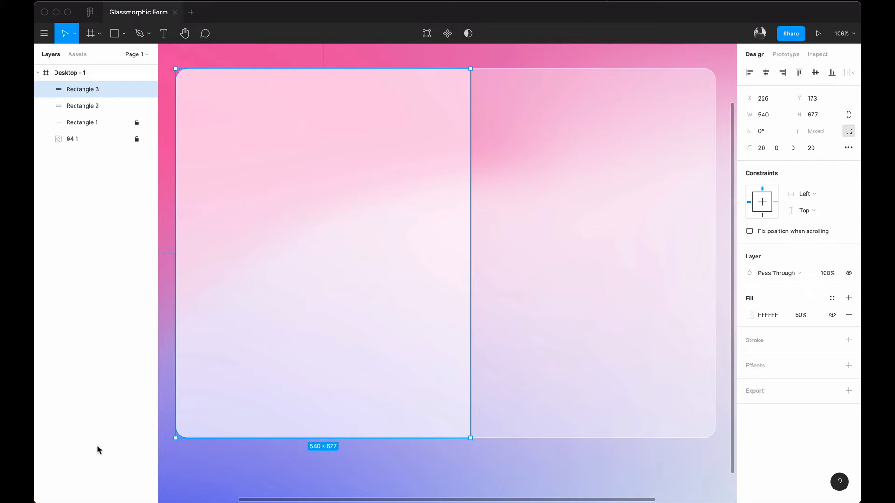
pyautogui.click(104, 247)
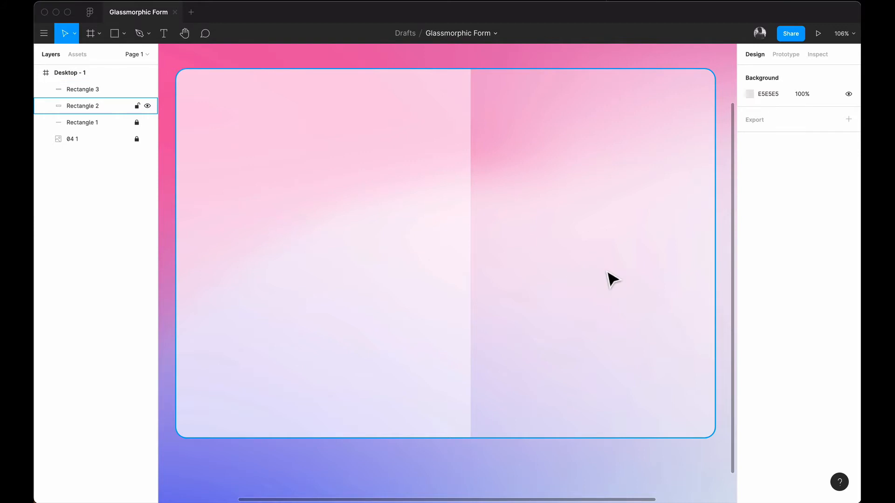
# Step: Place a text box in the card's right half set to Proxima Nova, size 22
pyautogui.press('t')
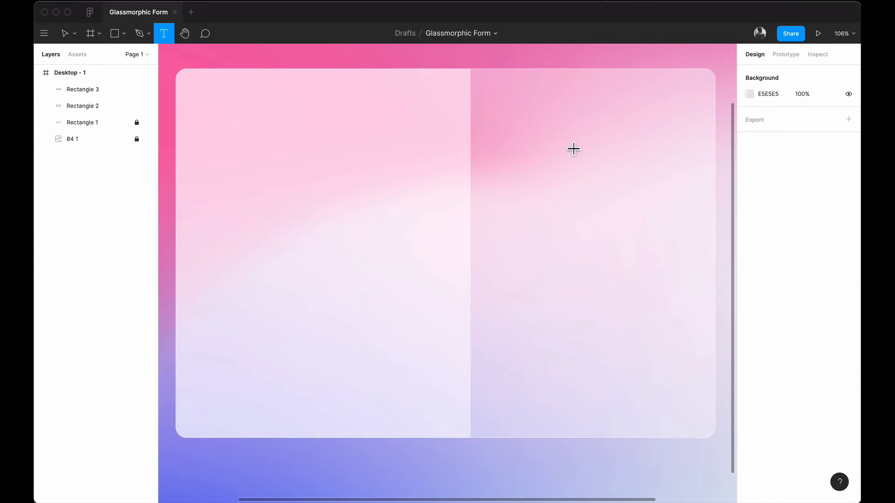
pyautogui.click(503, 164)
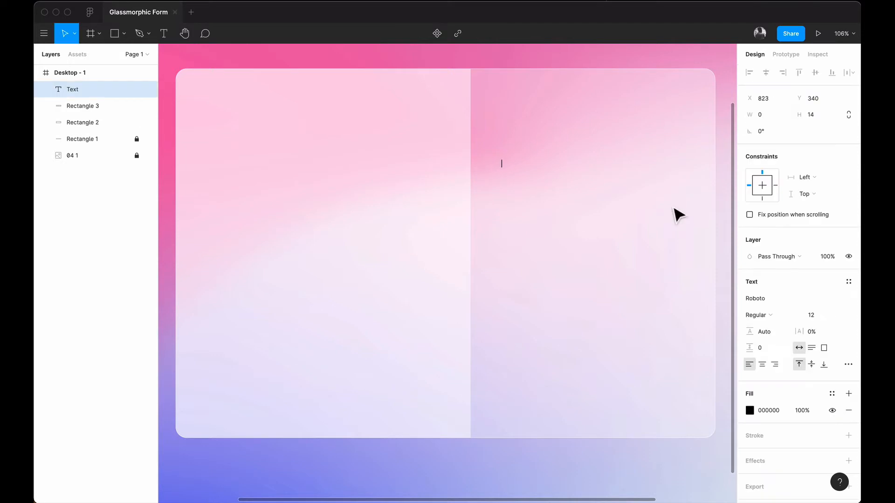
pyautogui.click(847, 299)
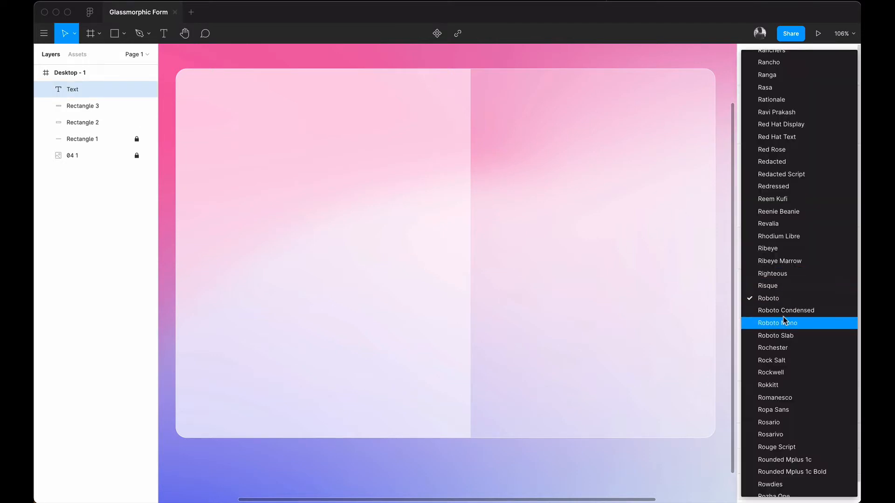
pyautogui.scroll(-3, 783, 317)
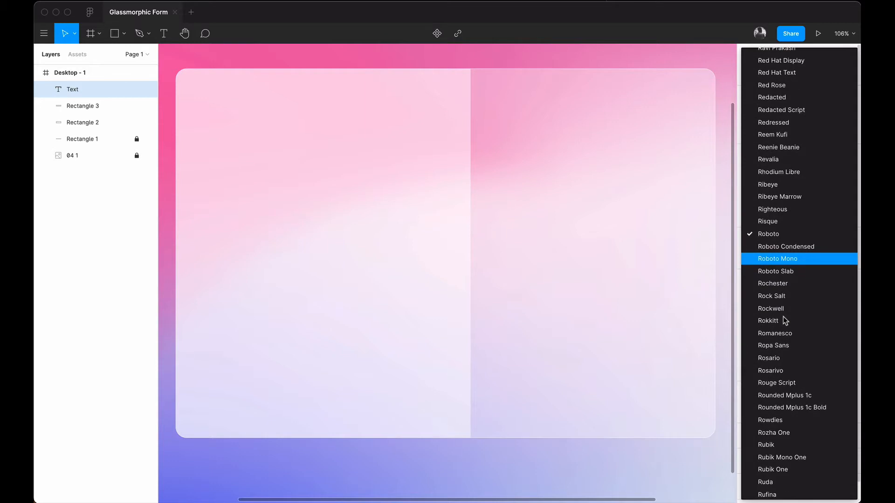
pyautogui.scroll(10, 783, 320)
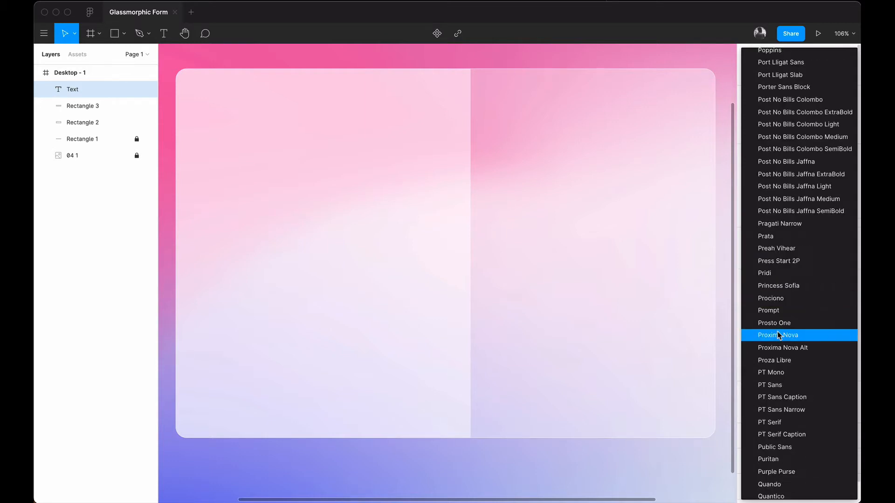
pyautogui.click(777, 333)
pyautogui.click(836, 313)
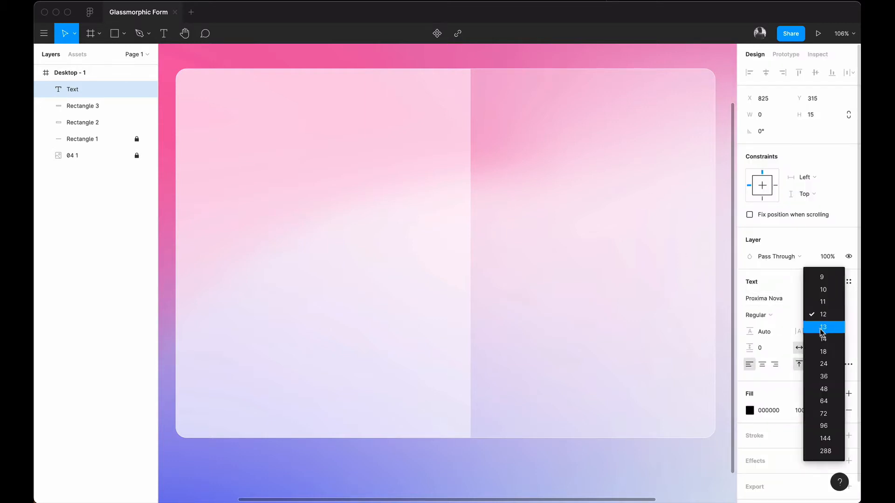
pyautogui.click(824, 324)
pyautogui.click(834, 315)
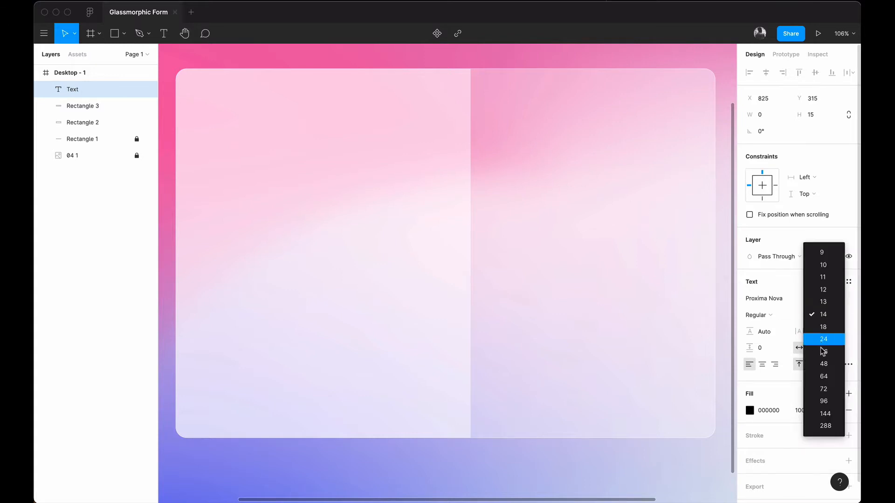
pyautogui.click(818, 338)
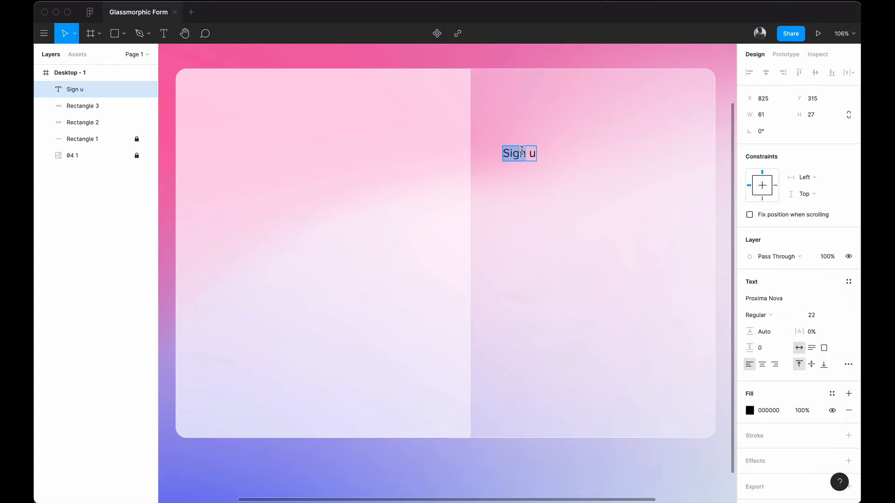
# Step: Type the heading text 'Sign up to Recreate'
pyautogui.click(521, 151)
pyautogui.write('up to')
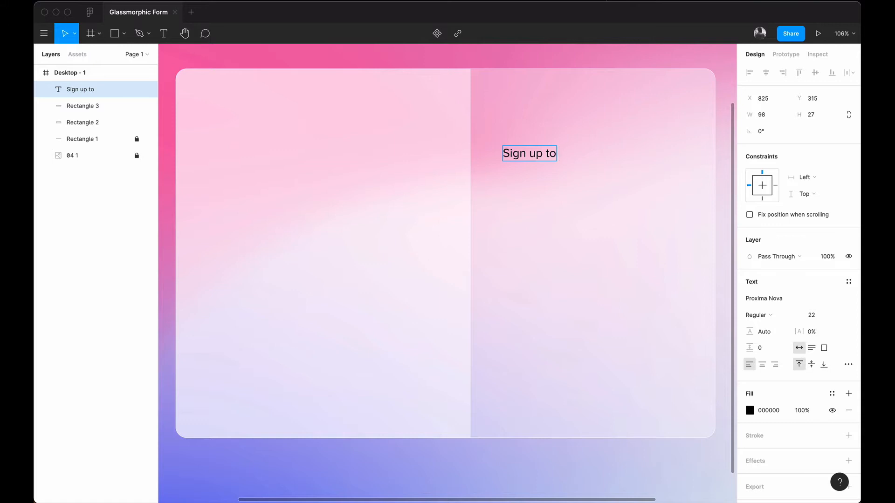
pyautogui.write('RE')
pyautogui.press('BackSpace')
pyautogui.write('ecreate')
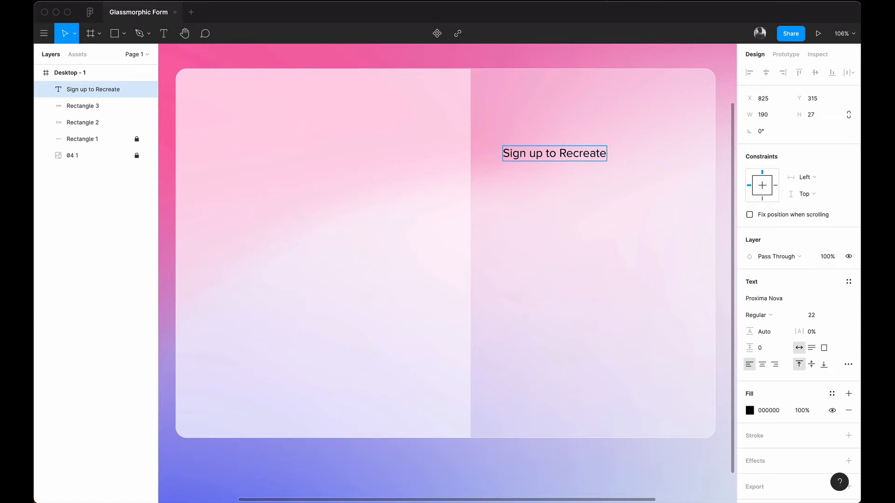
pyautogui.press('Escape')
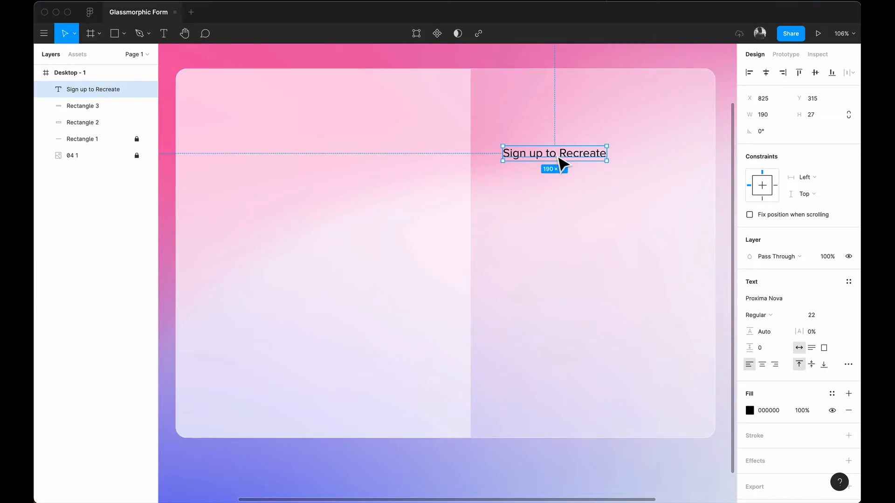
# Step: Make the heading bold, dark grey 616161, and move it to X 823, Y 347
pyautogui.moveTo(558, 158); pyautogui.dragTo(566, 165)
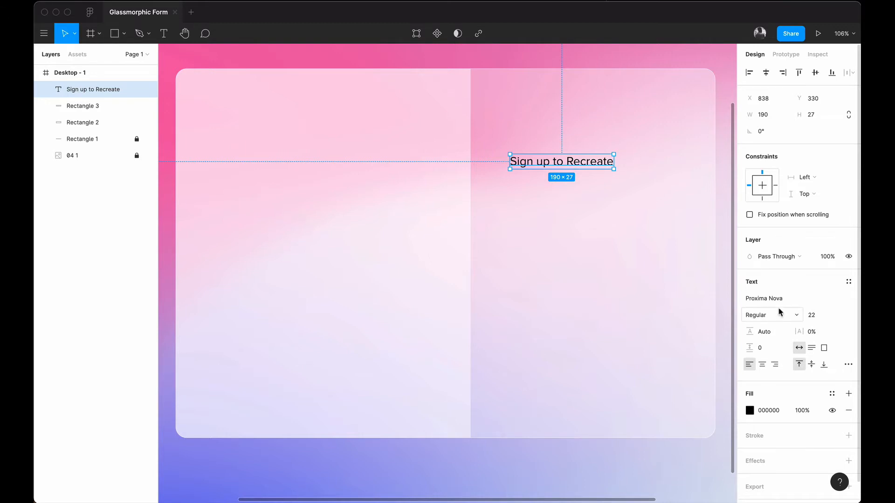
pyautogui.click(795, 316)
pyautogui.click(787, 340)
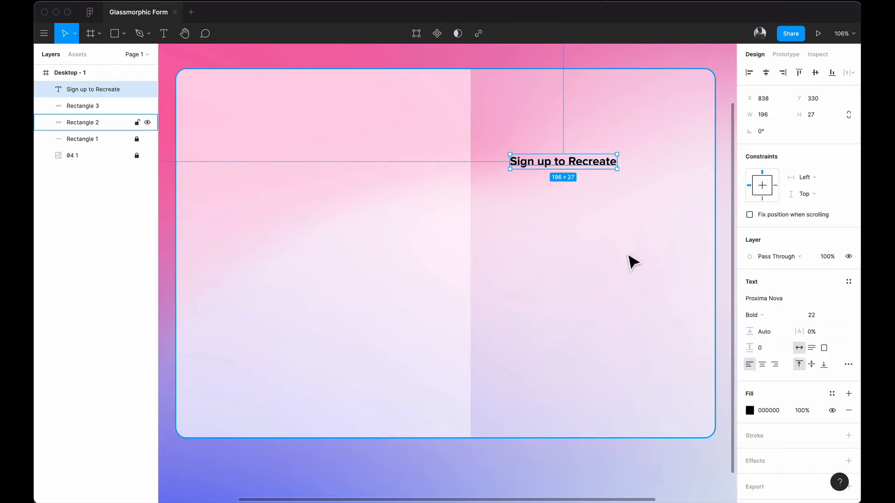
pyautogui.click(750, 410)
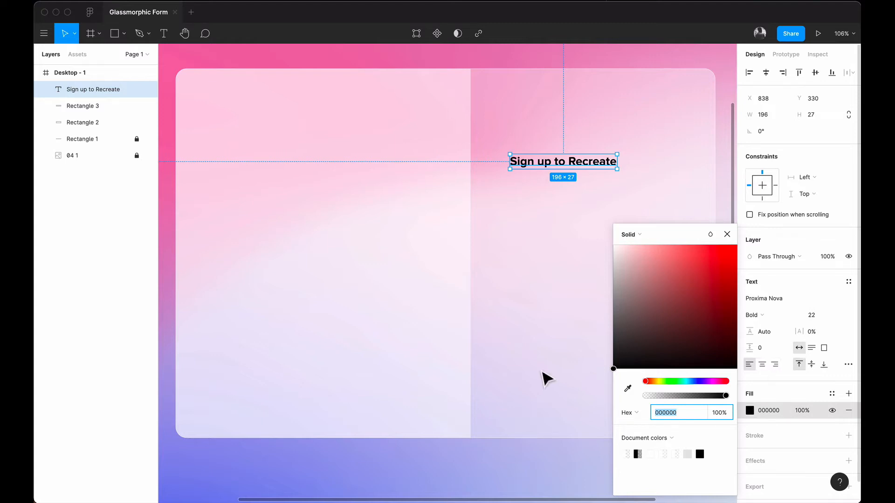
pyautogui.click(618, 304)
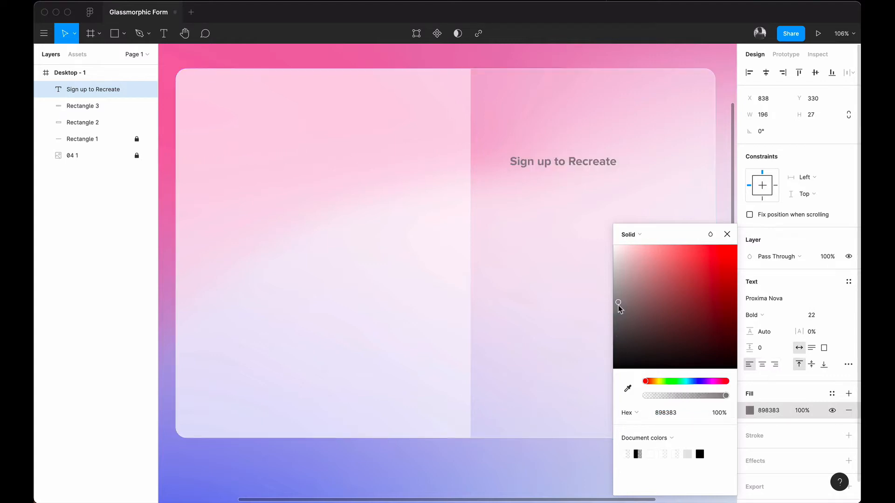
pyautogui.moveTo(614, 307); pyautogui.dragTo(597, 330)
pyautogui.click(549, 180)
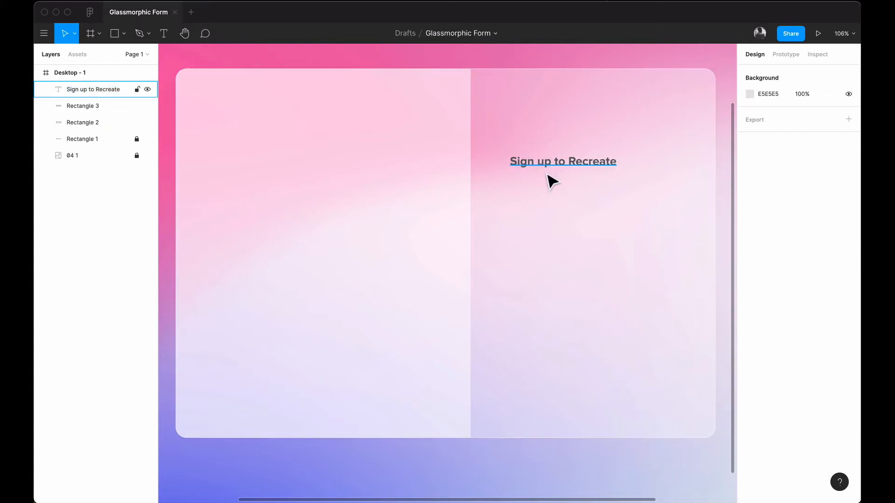
pyautogui.moveTo(558, 171)
pyautogui.mouseDown()
pyautogui.moveTo(587, 184)
pyautogui.moveTo(536, 180)
pyautogui.moveTo(547, 178)
pyautogui.mouseUp()
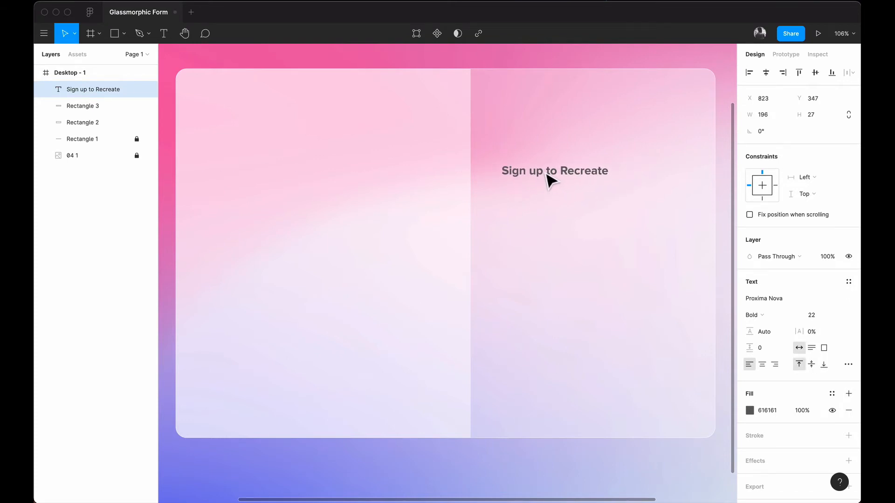
# Step: Add a 'START FOR FREE' text label above the heading at size 14
pyautogui.press('t')
pyautogui.click(515, 156)
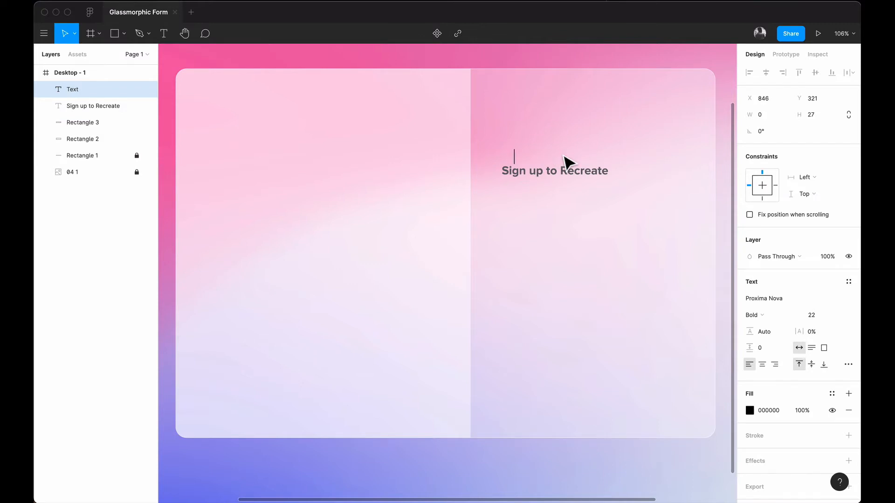
pyautogui.write('START F')
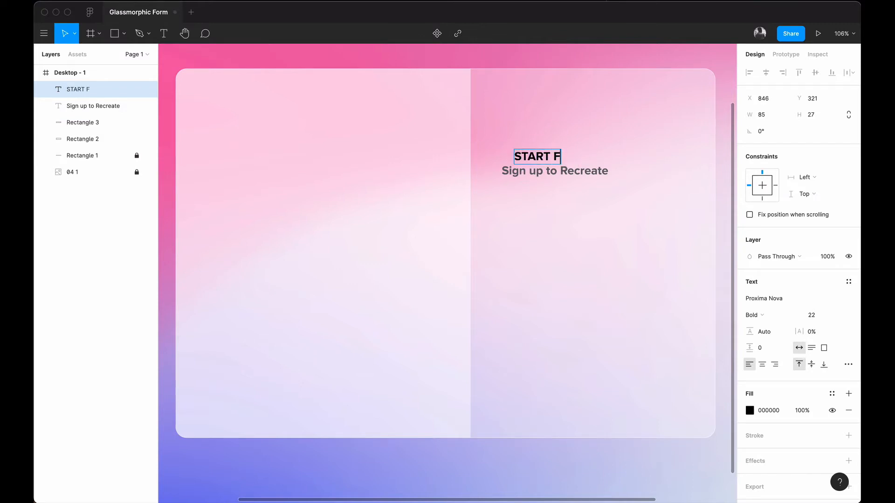
pyautogui.write('OR FREE')
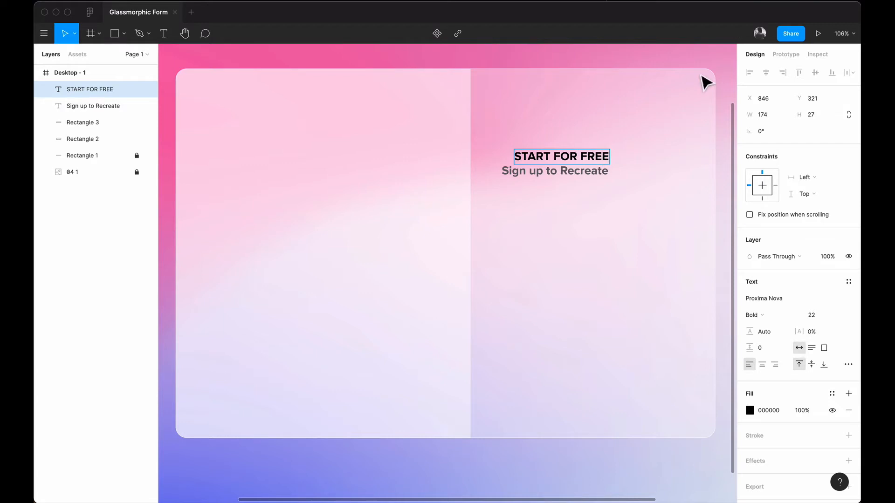
pyautogui.press('Escape')
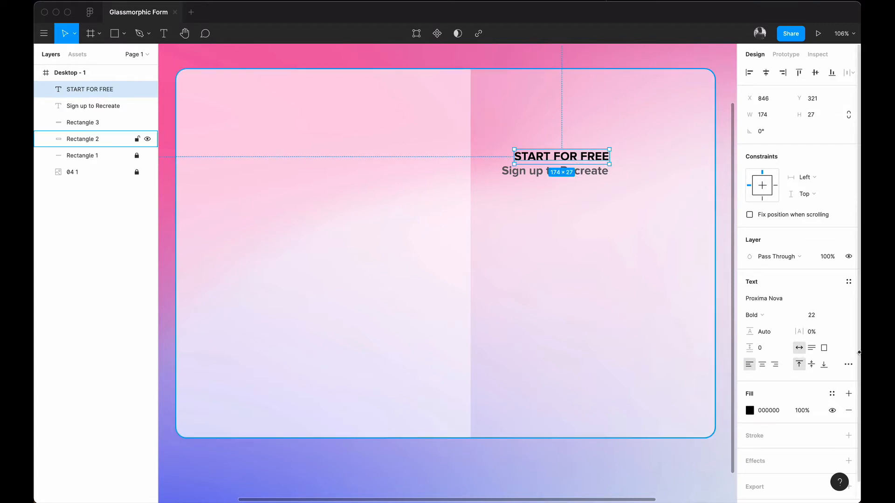
pyautogui.click(836, 316)
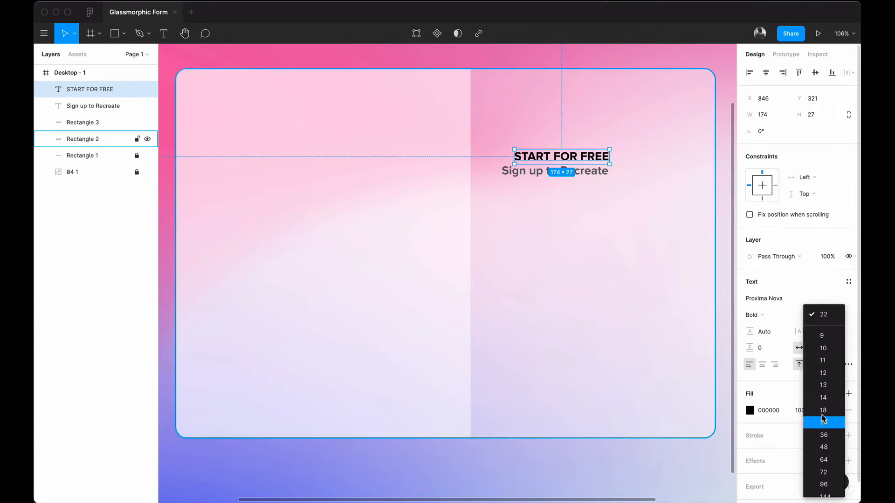
pyautogui.click(828, 398)
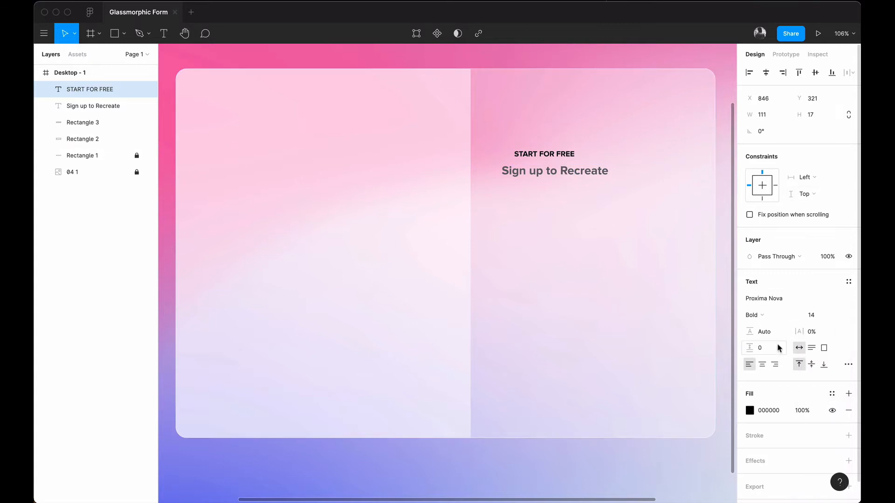
# Step: Color the label lighter grey 797979 at 66% opacity and left-align it with the heading
pyautogui.click(749, 411)
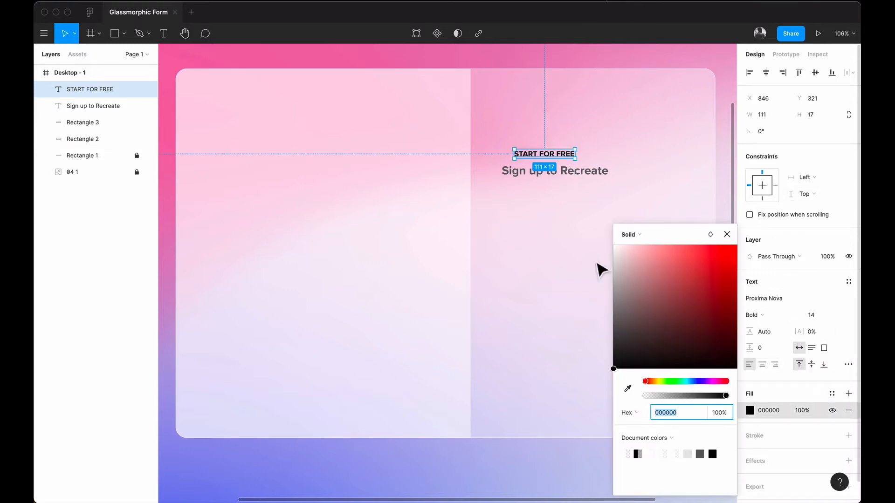
pyautogui.click(627, 388)
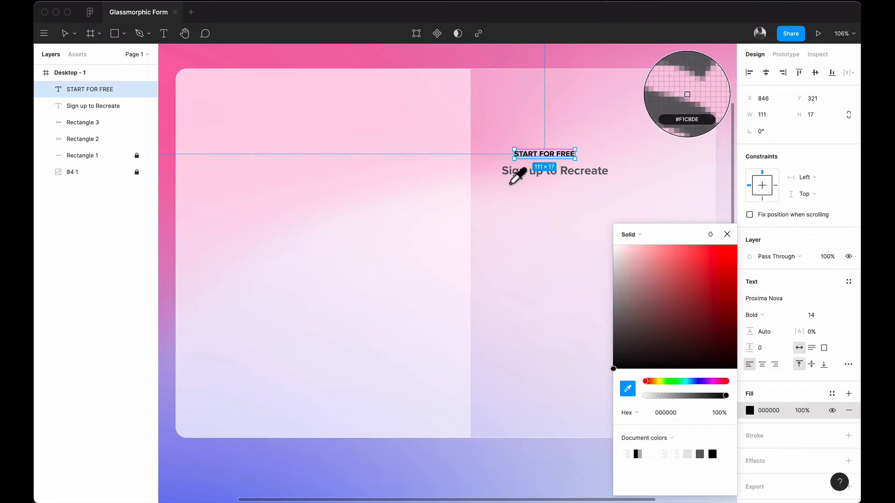
pyautogui.click(511, 173)
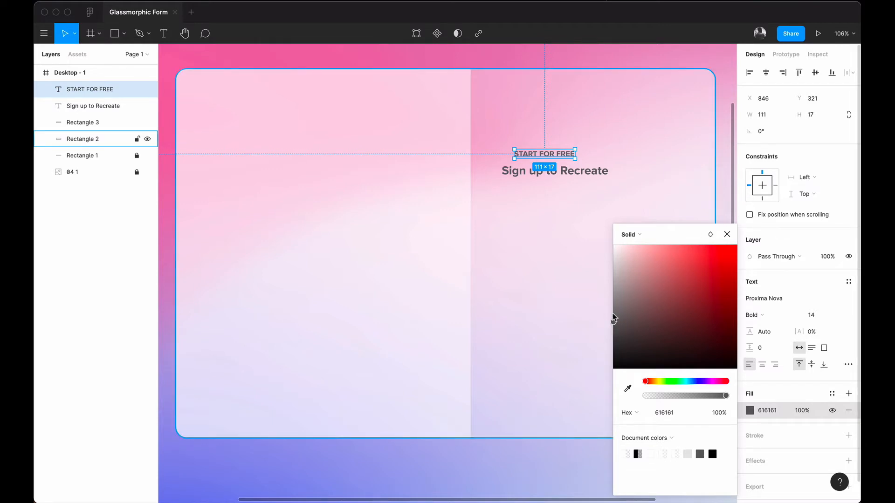
pyautogui.moveTo(616, 312); pyautogui.dragTo(584, 310)
pyautogui.moveTo(697, 395); pyautogui.dragTo(698, 399)
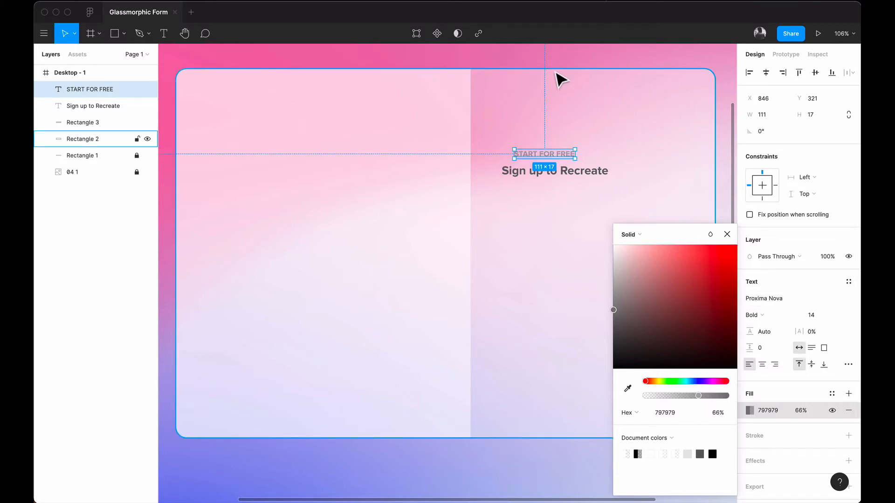
pyautogui.click(558, 69)
pyautogui.moveTo(525, 158); pyautogui.dragTo(514, 162)
# Step: Color just the word 'Recreate' in the heading orange FF9D2B
pyautogui.click(515, 206)
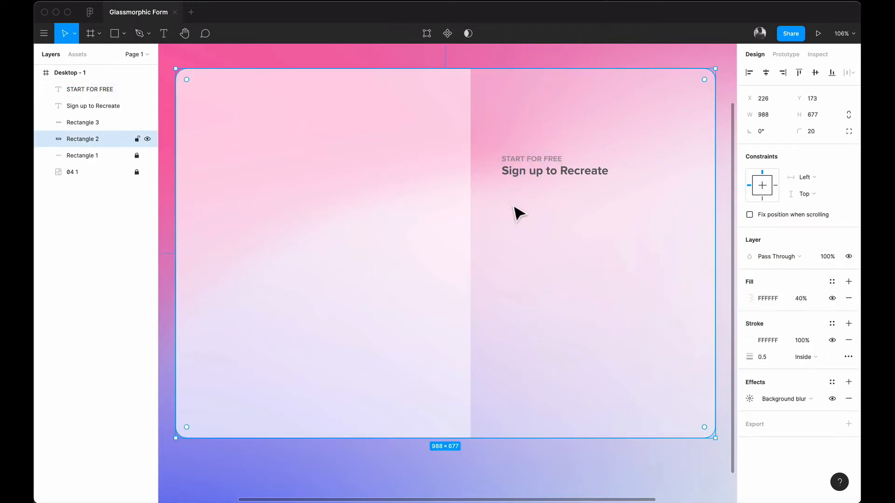
pyautogui.click(546, 171)
pyautogui.doubleClick(561, 170)
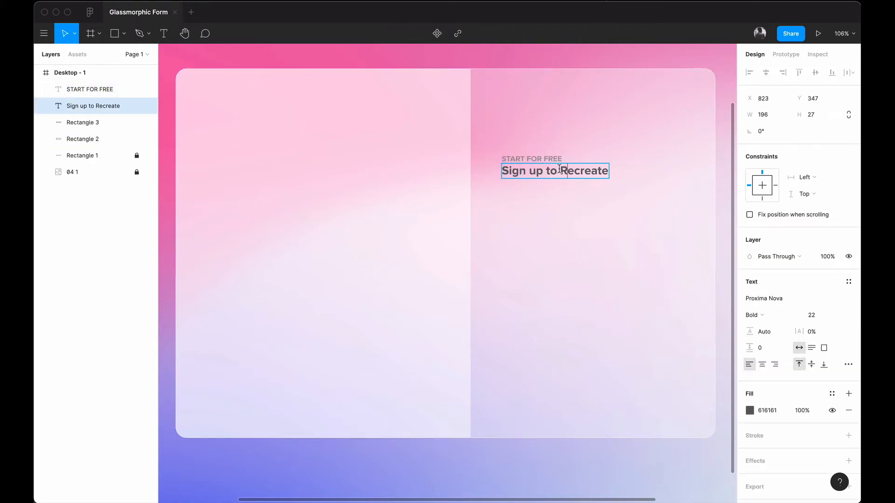
pyautogui.moveTo(561, 170); pyautogui.dragTo(620, 181)
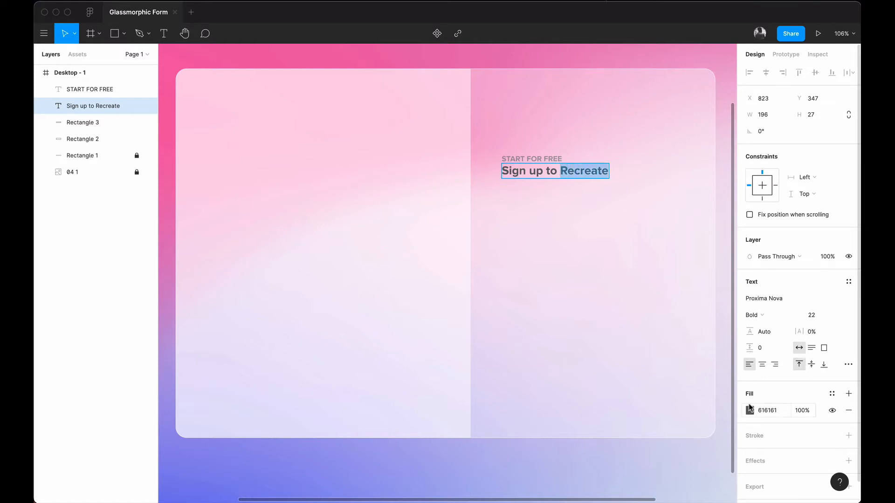
pyautogui.click(748, 412)
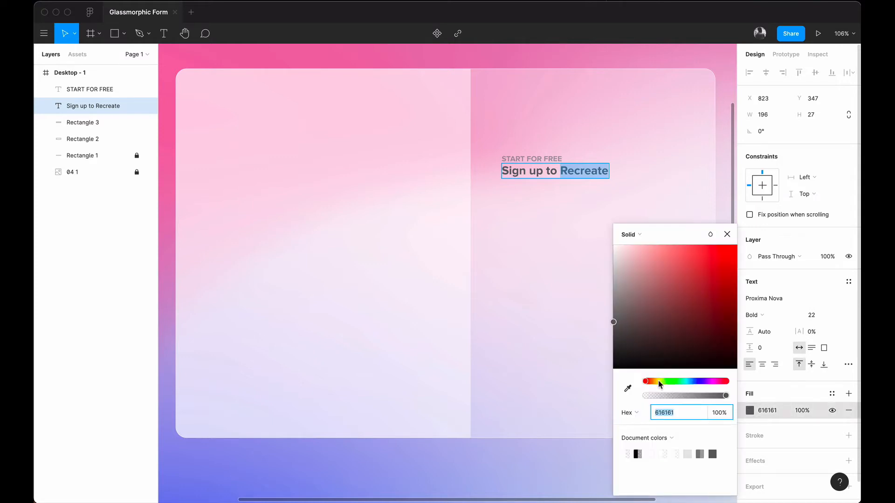
pyautogui.moveTo(659, 383); pyautogui.dragTo(654, 385)
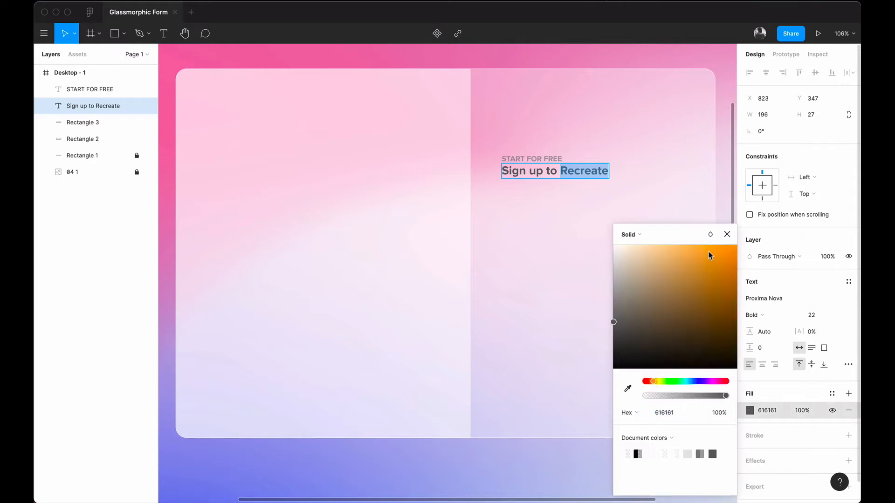
pyautogui.moveTo(708, 253)
pyautogui.mouseDown()
pyautogui.moveTo(690, 230)
pyautogui.moveTo(717, 229)
pyautogui.moveTo(707, 228)
pyautogui.moveTo(710, 256)
pyautogui.moveTo(714, 237)
pyautogui.mouseUp()
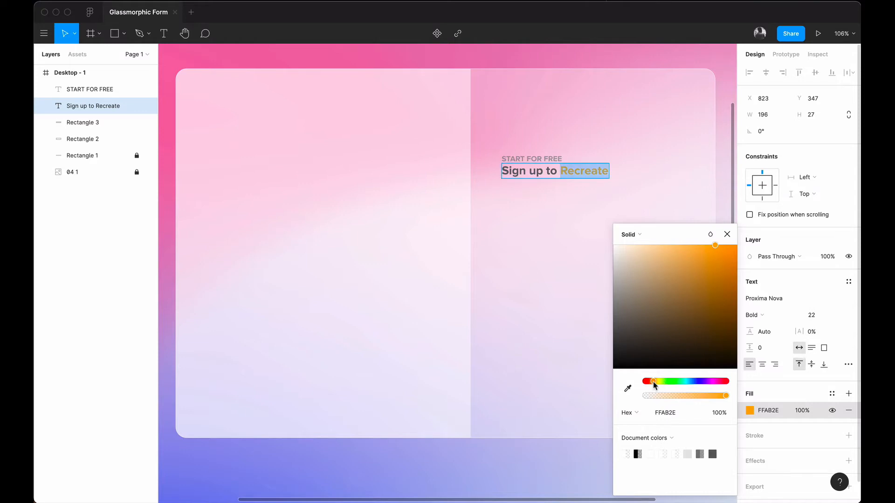
pyautogui.moveTo(654, 383); pyautogui.dragTo(654, 384)
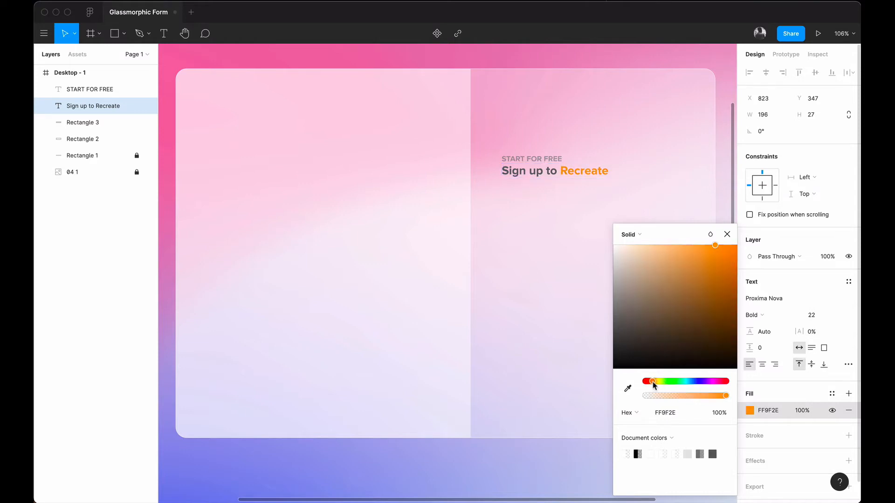
pyautogui.moveTo(715, 246); pyautogui.dragTo(716, 241)
pyautogui.click(727, 234)
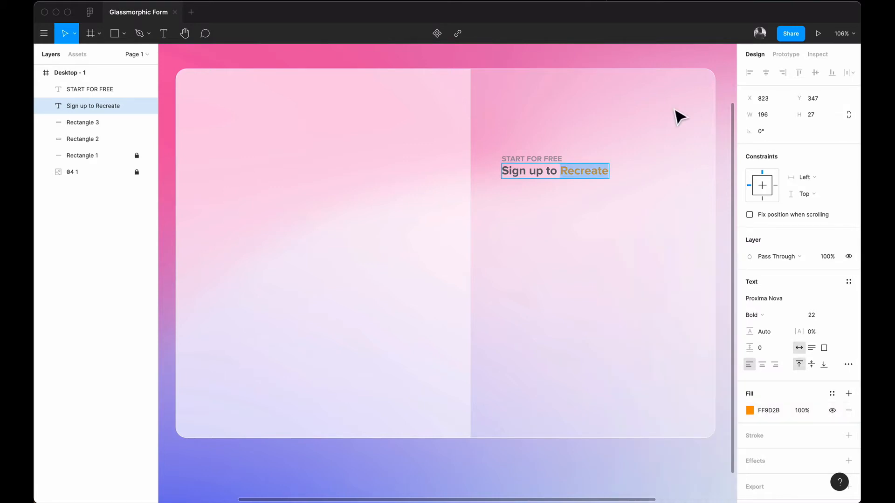
pyautogui.press('Escape')
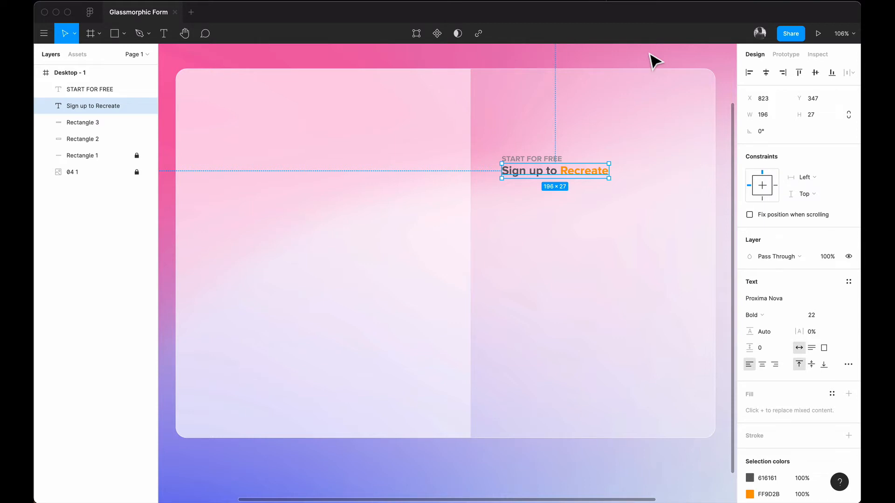
# Step: Duplicate the label below the heading and change its text to 'Already a member? Sign In'
pyautogui.click(621, 251)
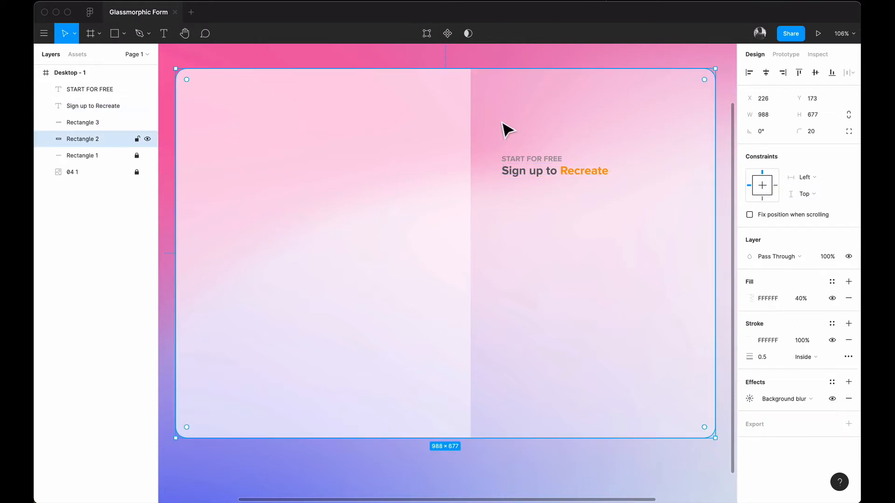
pyautogui.click(519, 164)
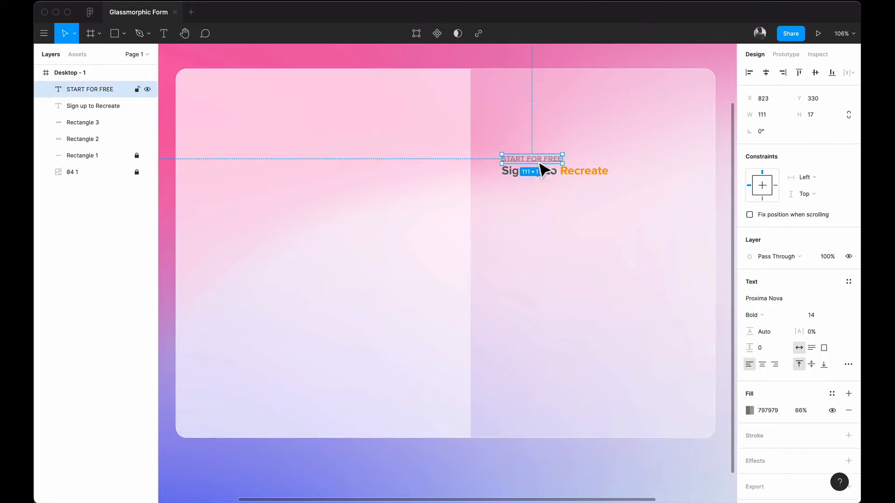
pyautogui.moveTo(542, 172); pyautogui.dragTo(545, 196)
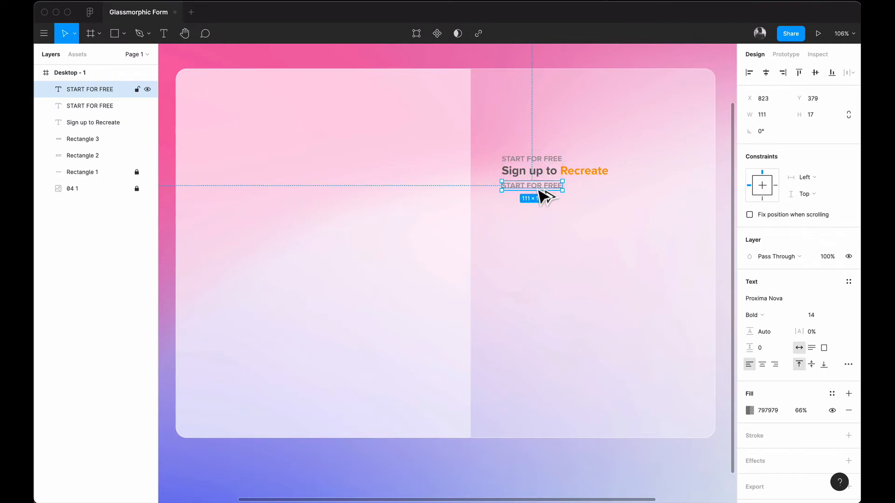
pyautogui.doubleClick(523, 187)
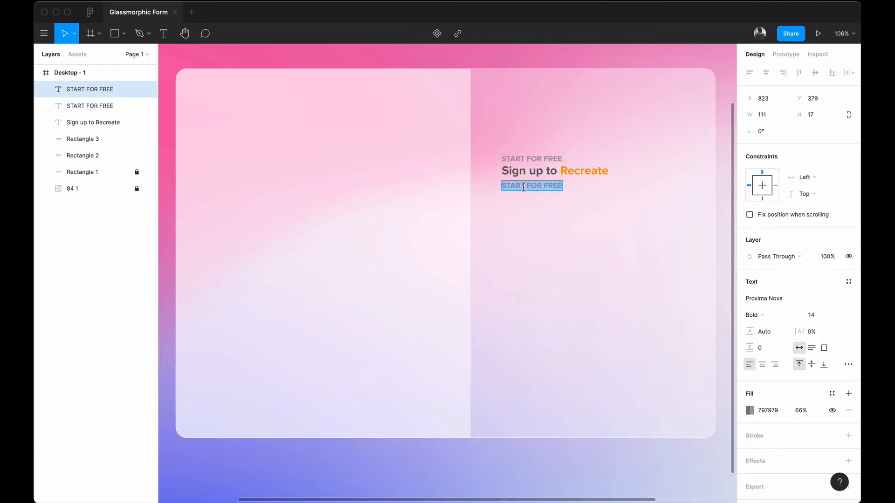
pyautogui.write('Already hav')
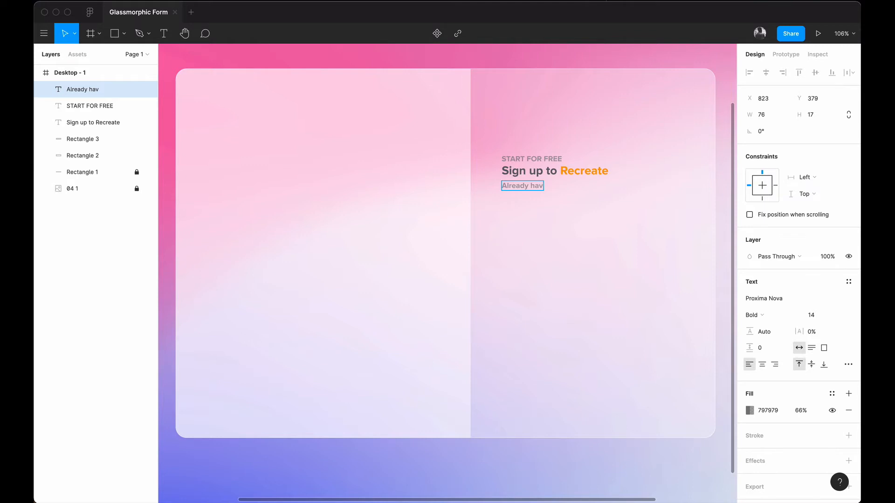
pyautogui.press('BackSpace')
pyautogui.press('BackSpace')
pyautogui.press('BackSpace')
pyautogui.press('BackSpace')
pyautogui.write('a memm')
pyautogui.press('BackSpace')
pyautogui.write('ber? Sig')
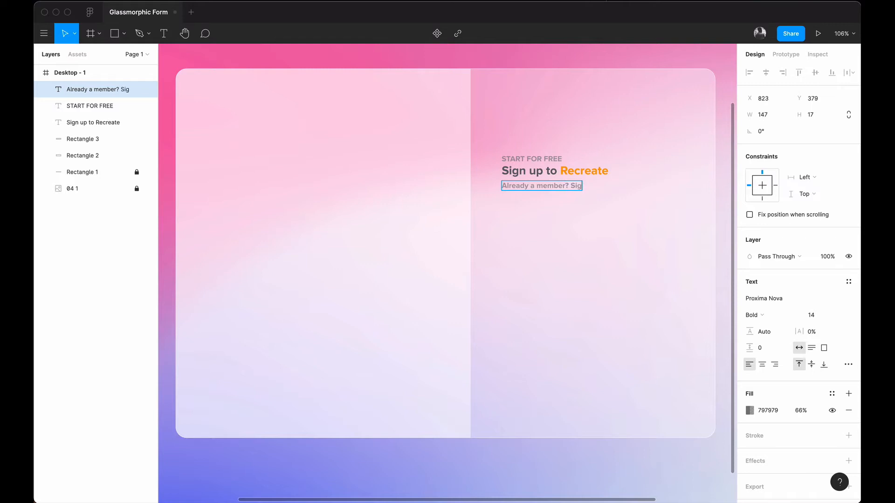
pyautogui.write('nn')
# Step: Color the words 'Sign In' bright blue 38B8FF
pyautogui.click(601, 205)
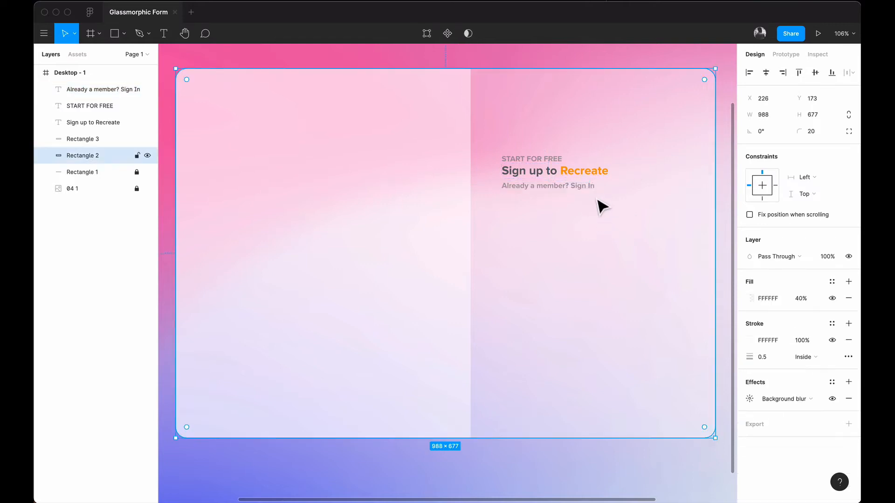
pyautogui.click(587, 192)
pyautogui.doubleClick(573, 185)
pyautogui.moveTo(571, 186); pyautogui.dragTo(595, 185)
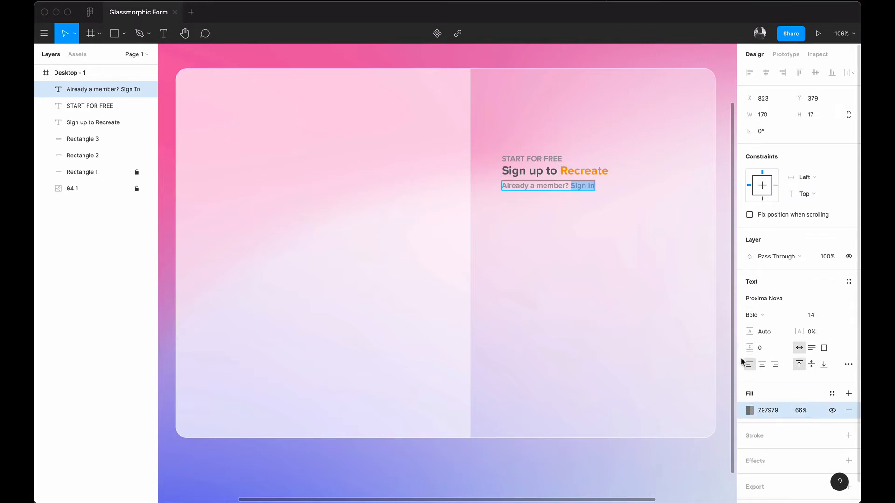
pyautogui.click(749, 411)
pyautogui.moveTo(675, 382); pyautogui.dragTo(692, 383)
pyautogui.moveTo(699, 249); pyautogui.dragTo(709, 245)
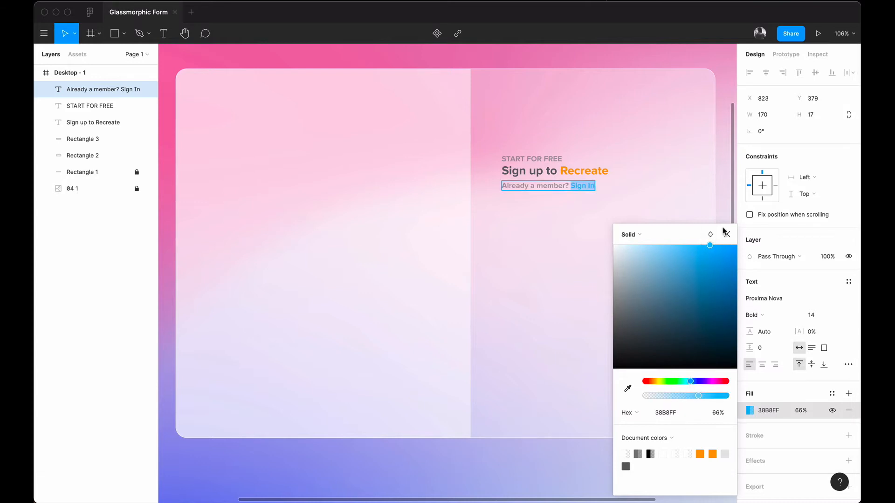
pyautogui.click(726, 235)
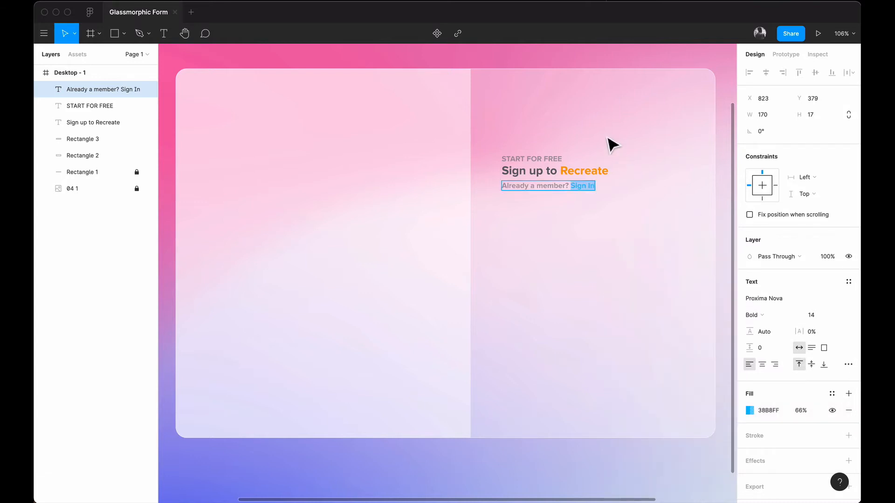
pyautogui.click(591, 213)
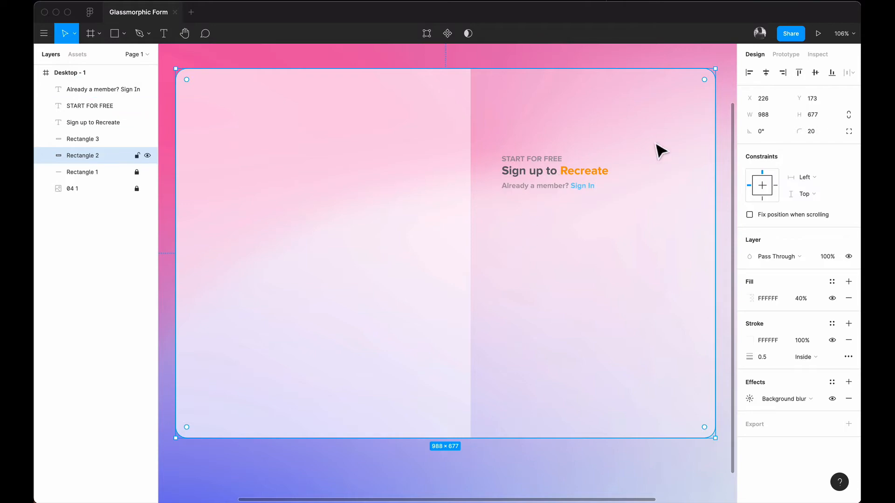
pyautogui.hotkey('ctrl', 'Right')
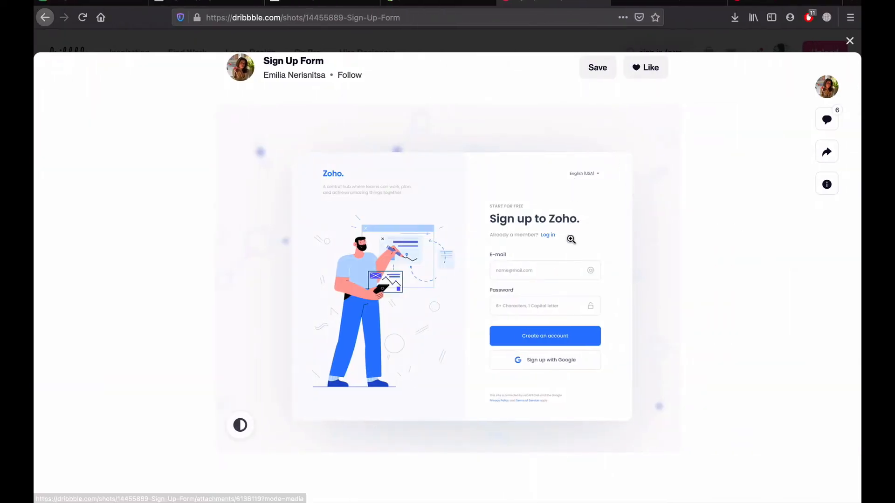
pyautogui.hotkey('ctrl', 'Left')
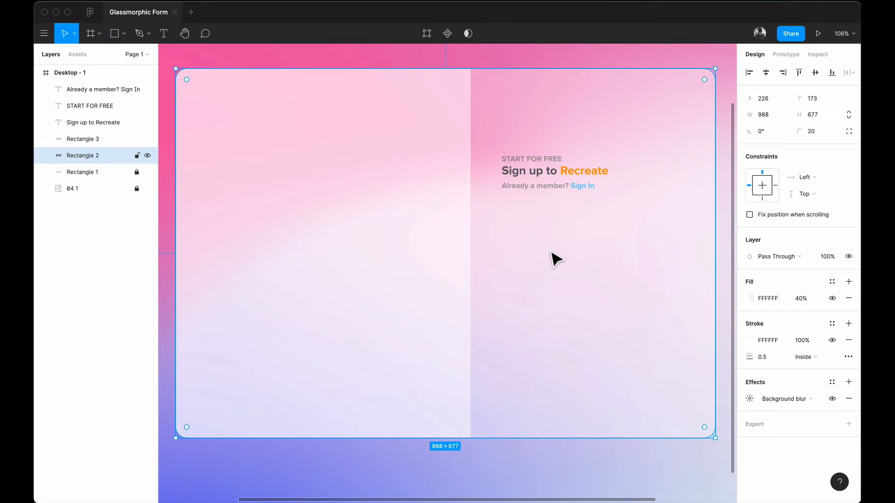
# Step: Draw a 296×48 grey rectangle just under the 'Already a member? Sign In' line
pyautogui.click(114, 33)
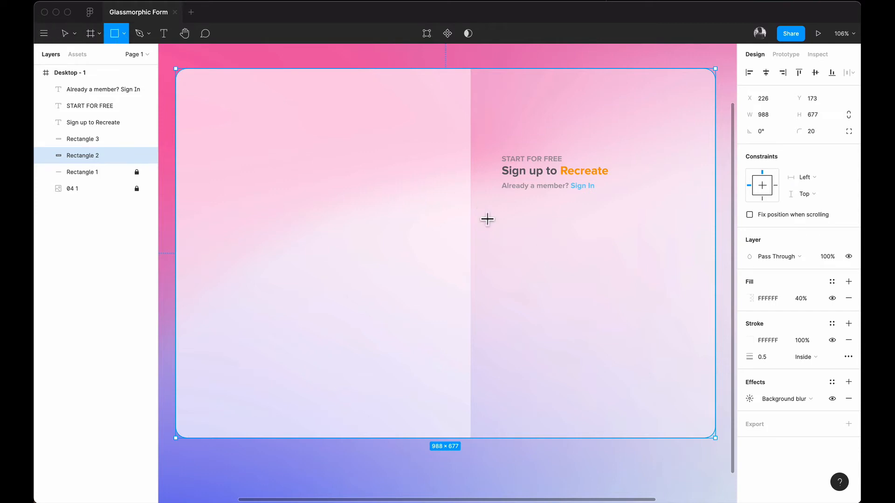
pyautogui.moveTo(501, 207)
pyautogui.mouseDown()
pyautogui.moveTo(669, 231)
pyautogui.moveTo(654, 231)
pyautogui.moveTo(664, 237)
pyautogui.mouseUp()
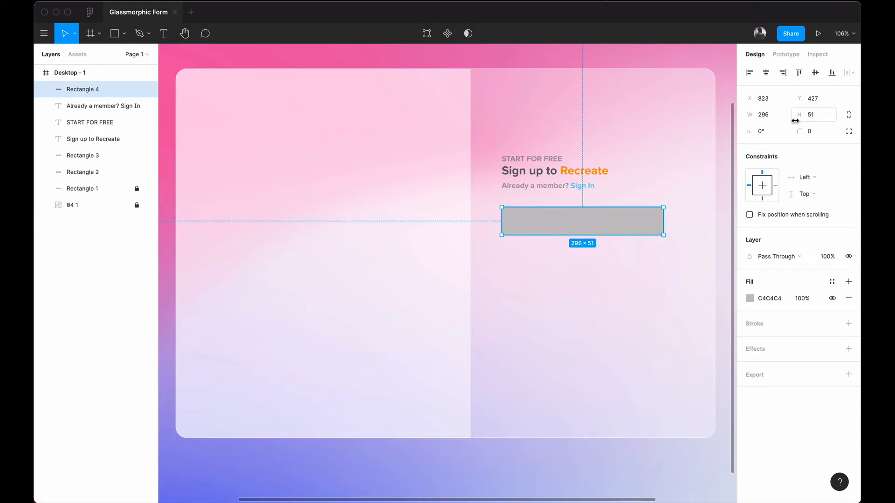
pyautogui.hotkey('ctrl', 'Right')
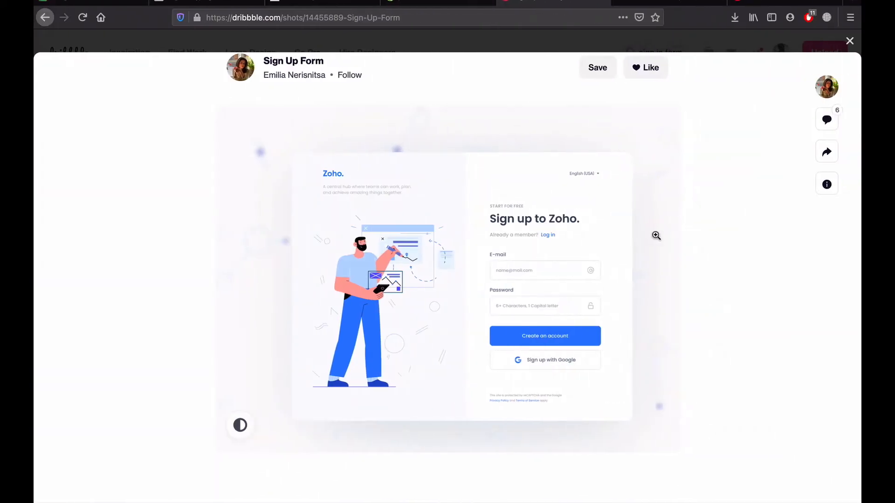
pyautogui.hotkey('ctrl', 'Left')
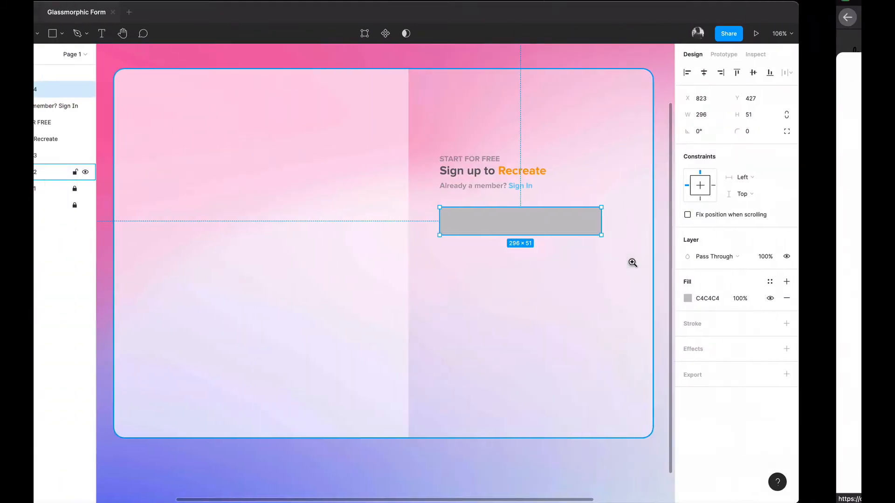
pyautogui.click(811, 121)
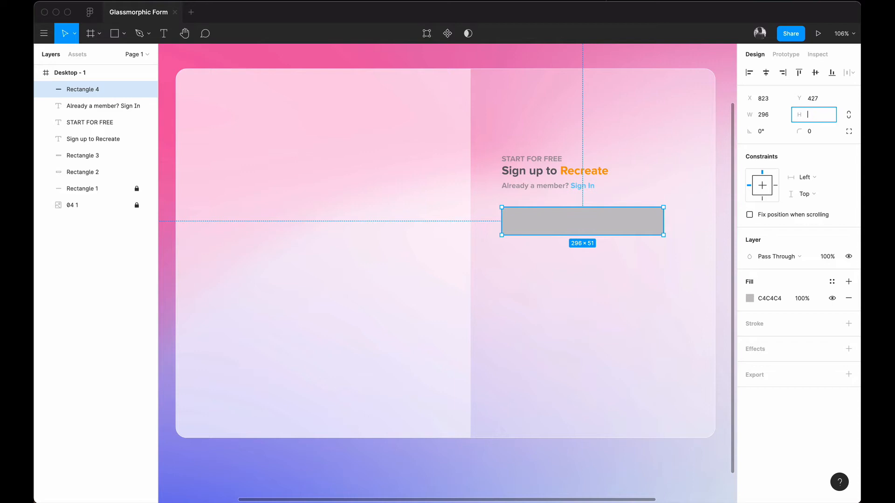
pyautogui.write('48')
pyautogui.press('Return')
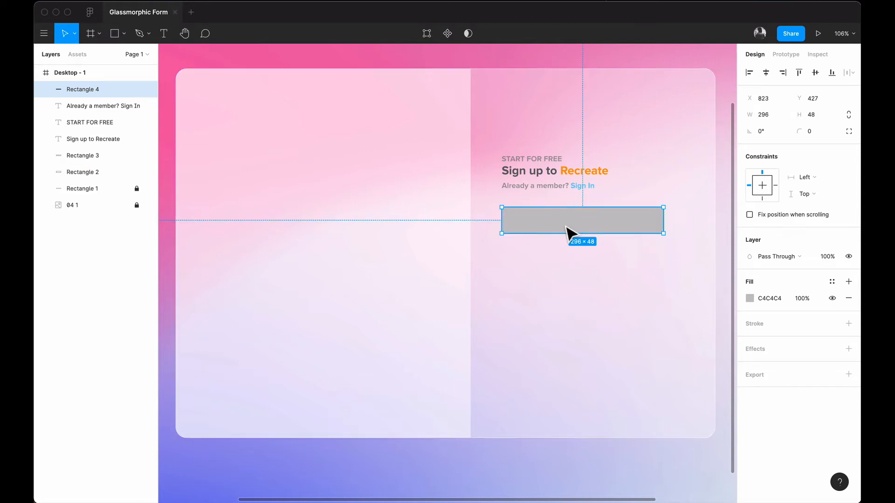
pyautogui.moveTo(567, 227); pyautogui.dragTo(566, 227)
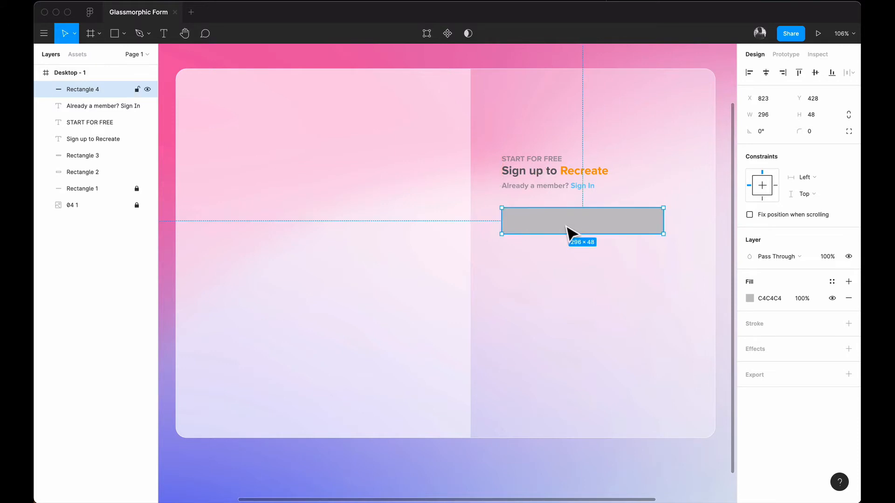
pyautogui.hotkey('shift', 'Up')
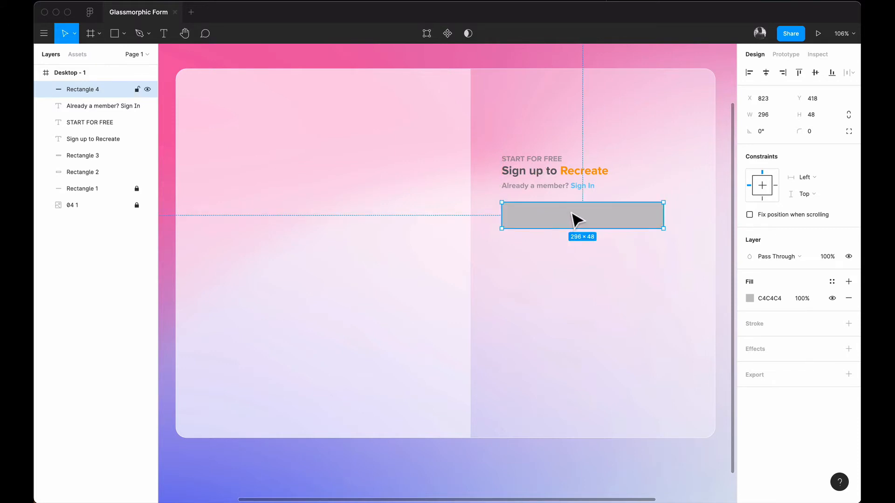
pyautogui.press('Down')
pyautogui.press('Down')
pyautogui.press('Down')
pyautogui.press('Down')
pyautogui.press('Down')
pyautogui.press('Down')
pyautogui.press('Down')
pyautogui.press('Down')
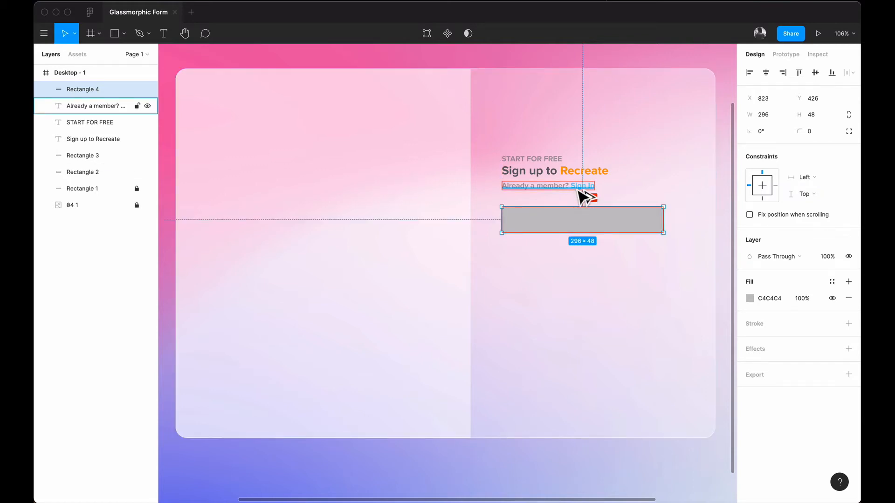
pyautogui.click(565, 239)
pyautogui.click(589, 222)
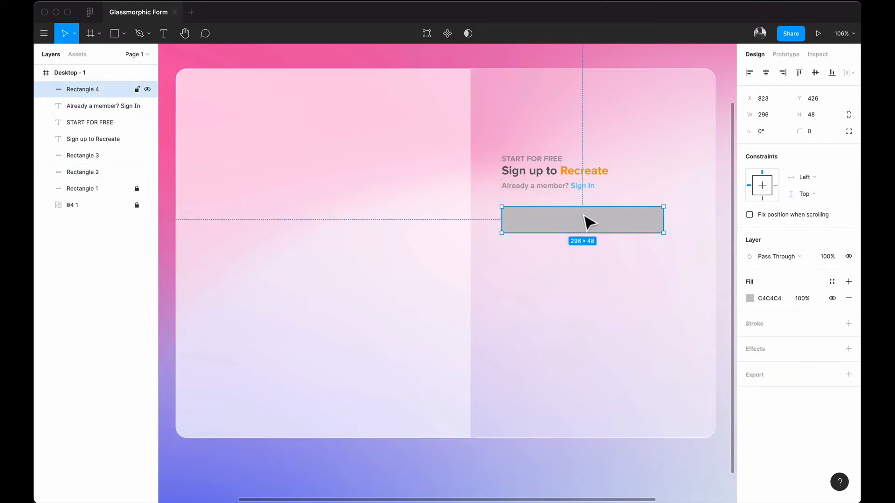
# Step: Set the input rectangle's fill to white FFFFFF
pyautogui.click(750, 297)
pyautogui.write('FFFFFF')
pyautogui.press('Return')
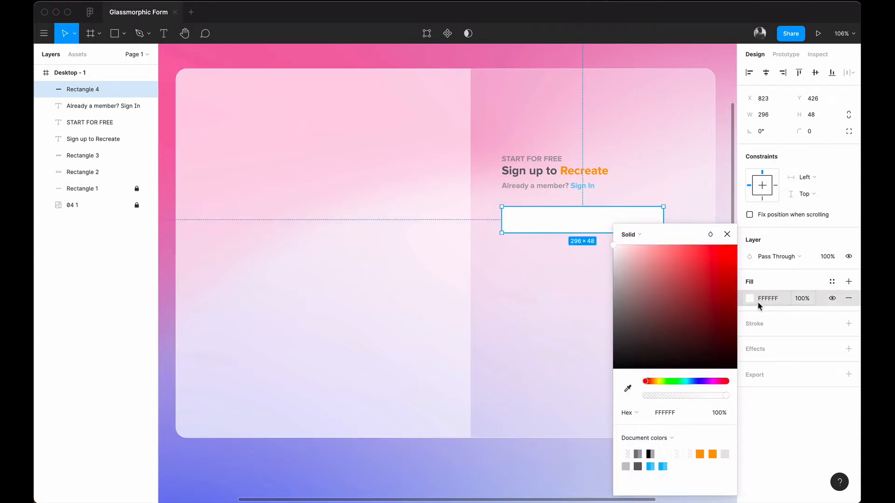
# Step: Add a 1px border to the rectangle and make it light grey D0D0D0
pyautogui.click(848, 323)
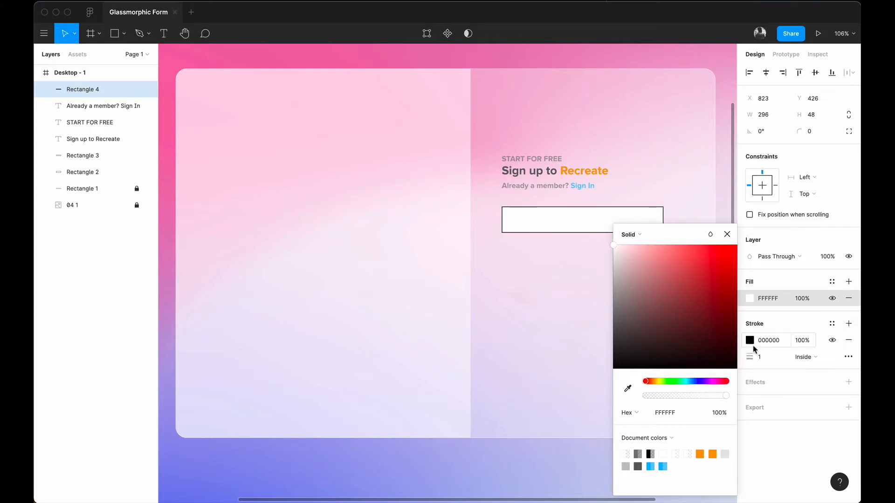
pyautogui.click(749, 341)
pyautogui.click(628, 388)
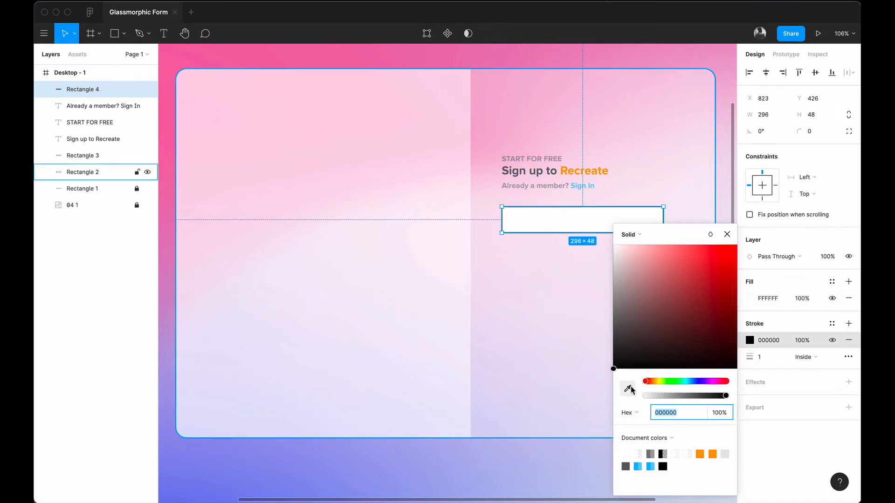
pyautogui.click(509, 180)
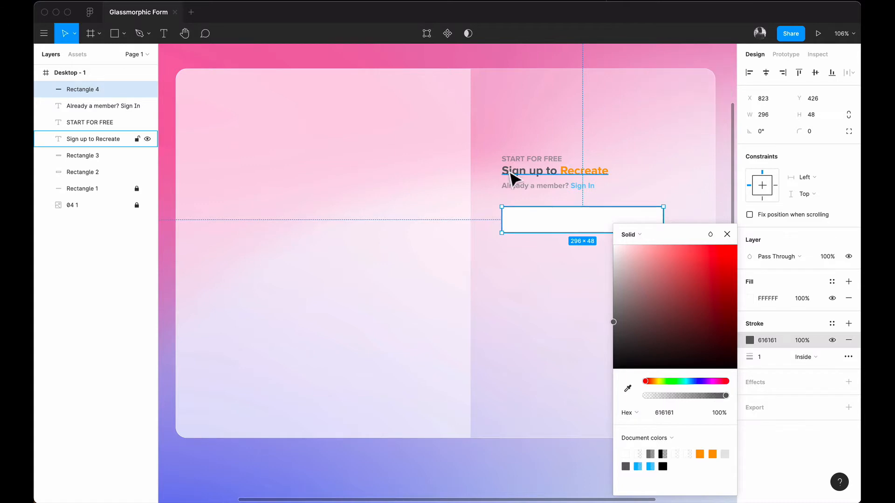
pyautogui.click(726, 234)
pyautogui.click(722, 82)
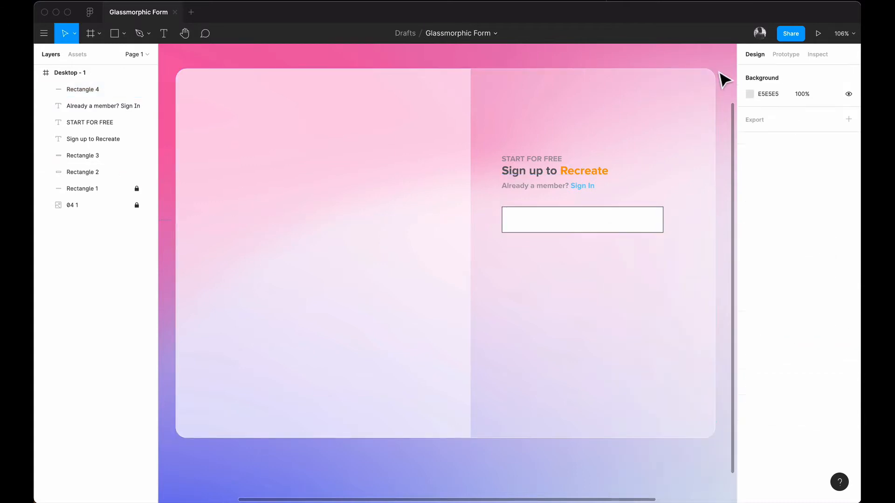
pyautogui.click(631, 233)
pyautogui.click(750, 342)
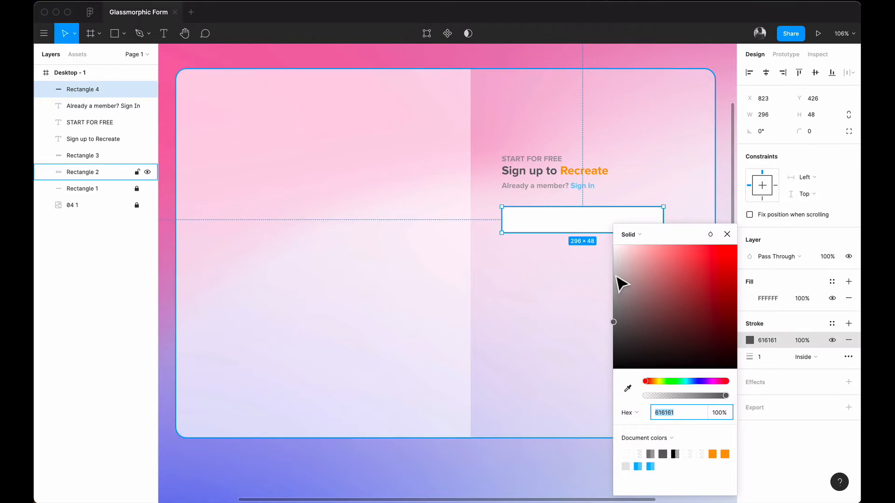
pyautogui.moveTo(616, 278)
pyautogui.mouseDown()
pyautogui.moveTo(603, 267)
pyautogui.moveTo(600, 276)
pyautogui.mouseUp()
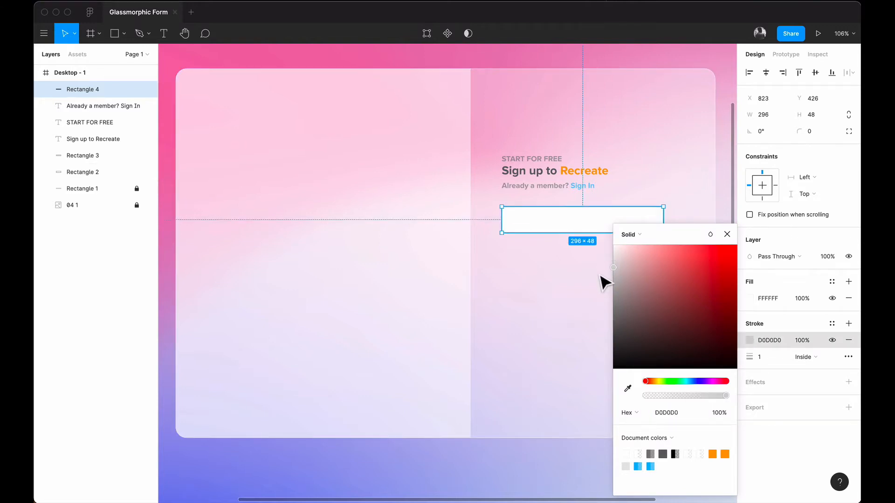
pyautogui.click(727, 234)
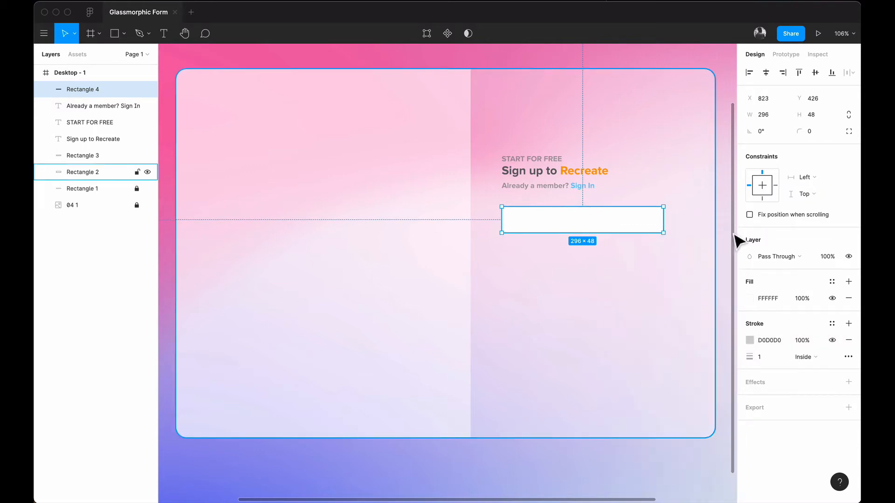
pyautogui.click(725, 206)
pyautogui.click(630, 221)
# Step: Round the rectangle's corners to a radius of 10
pyautogui.moveTo(797, 128); pyautogui.dragTo(36, 133)
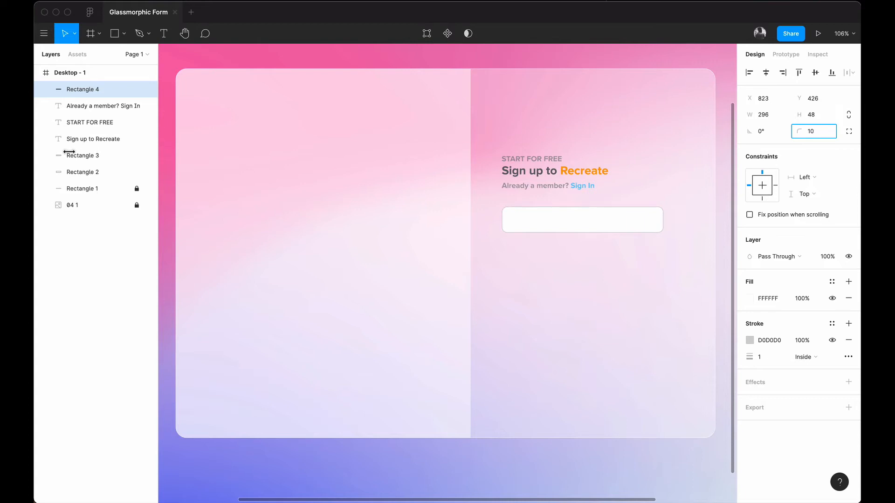
pyautogui.moveTo(71, 152); pyautogui.dragTo(72, 152)
pyautogui.click(619, 304)
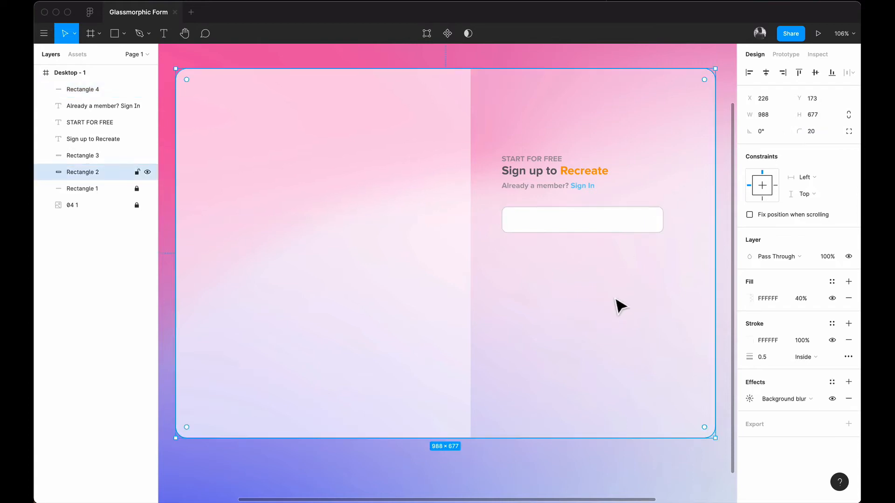
pyautogui.click(582, 219)
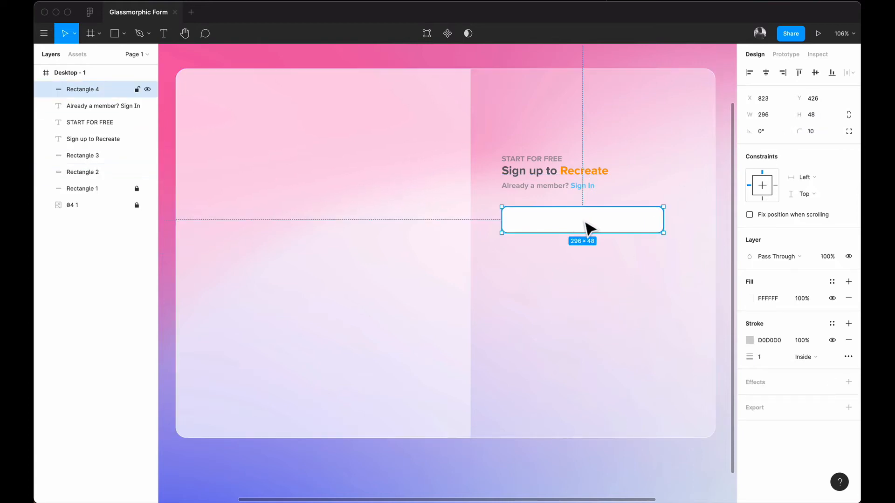
# Step: Lower the white fill's opacity to 31% for a translucent field
pyautogui.click(750, 298)
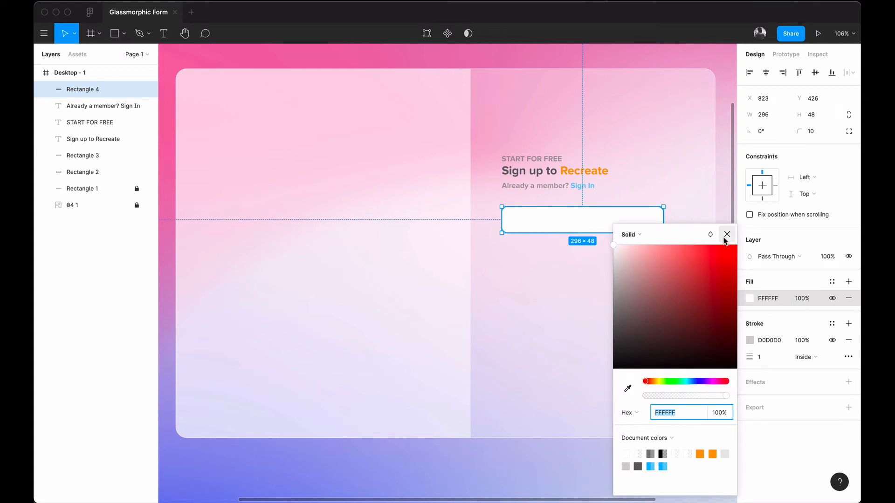
pyautogui.click(724, 237)
pyautogui.click(726, 235)
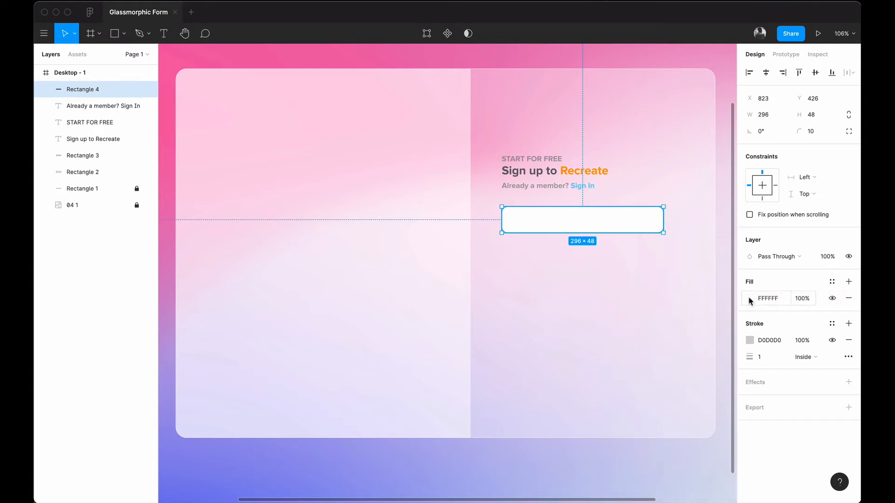
pyautogui.click(750, 298)
pyautogui.moveTo(685, 396)
pyautogui.mouseDown()
pyautogui.moveTo(693, 392)
pyautogui.moveTo(672, 396)
pyautogui.mouseUp()
pyautogui.click(727, 234)
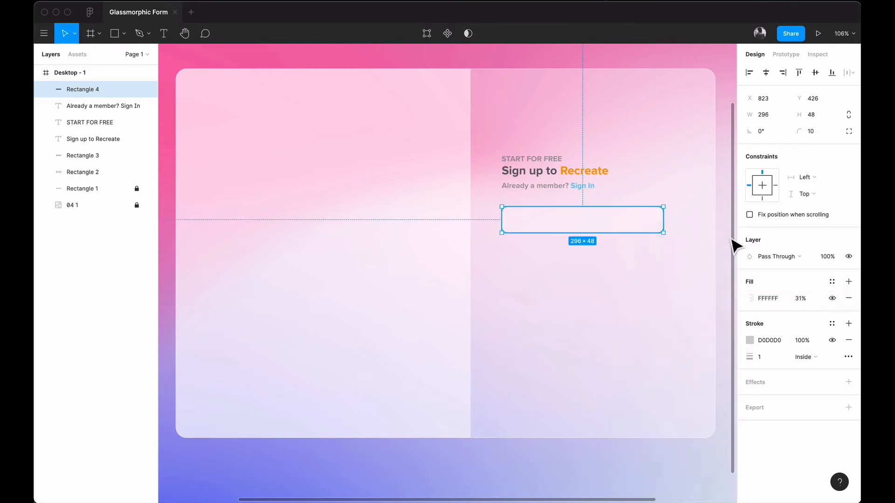
pyautogui.click(729, 240)
pyautogui.click(639, 223)
pyautogui.press('Escape')
# Step: Lower the input box slightly and add an 'Email' label, copied from START FOR FREE, above it
pyautogui.click(578, 235)
pyautogui.moveTo(578, 235); pyautogui.dragTo(575, 243)
pyautogui.click(540, 160)
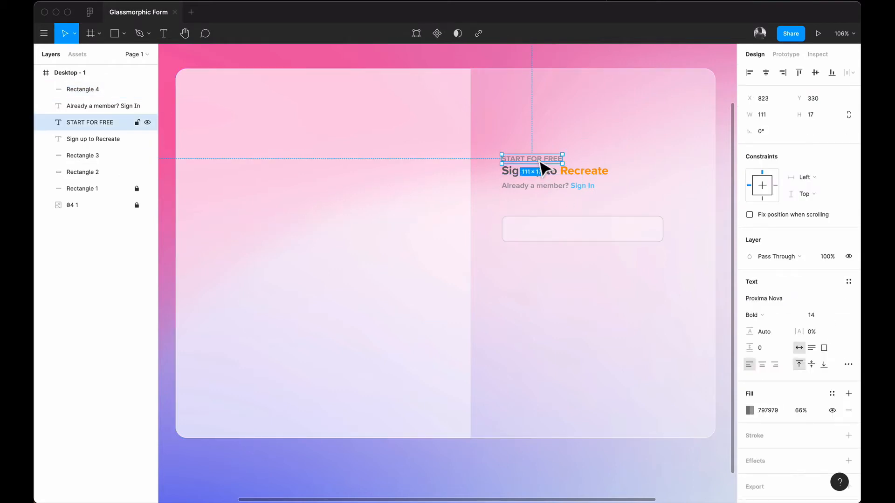
pyautogui.moveTo(518, 160); pyautogui.dragTo(519, 205)
pyautogui.doubleClick(515, 202)
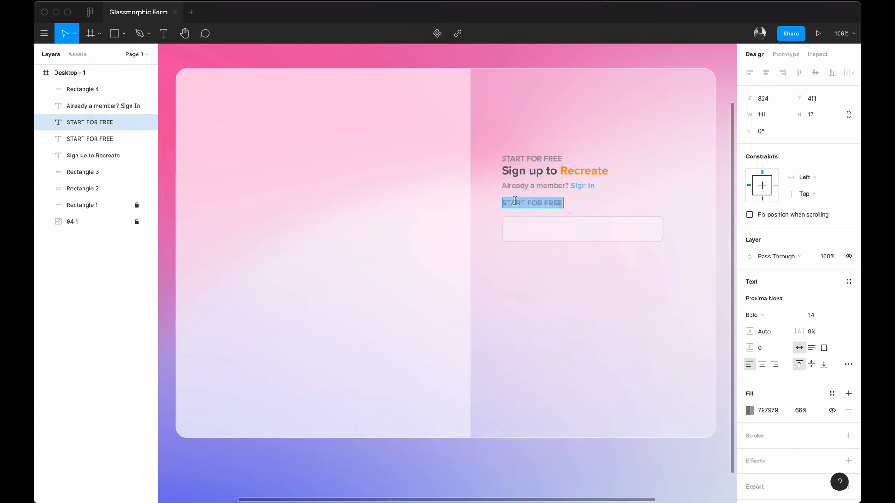
pyautogui.write('Email')
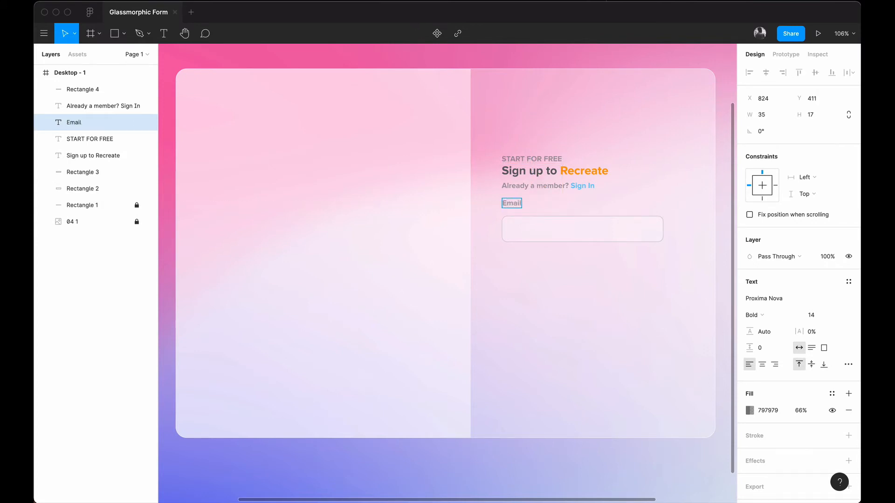
pyautogui.press('Escape')
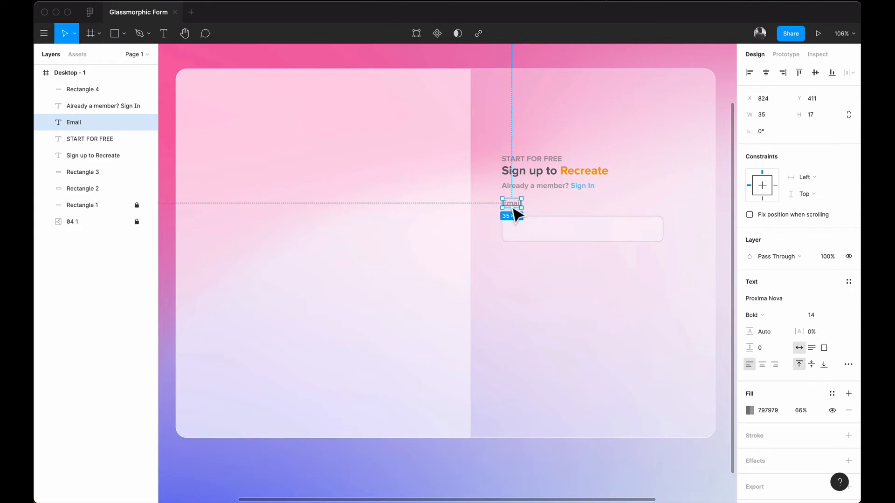
pyautogui.moveTo(513, 209); pyautogui.dragTo(510, 214)
pyautogui.hotkey('shift', 'Up')
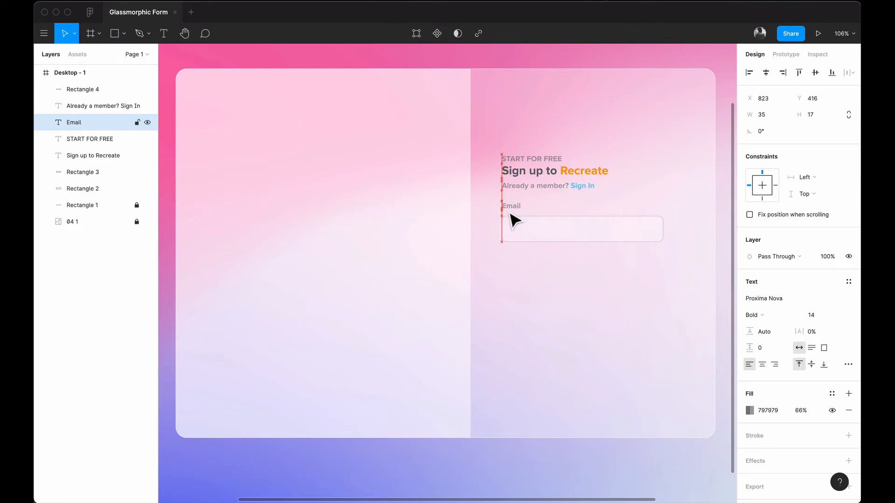
# Step: Nudge the Email label and input box down together below the Sign In line
pyautogui.click(575, 300)
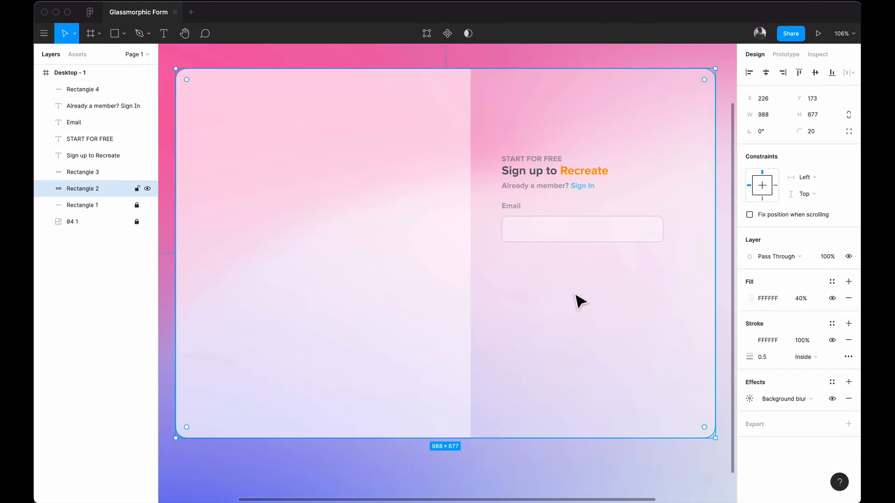
pyautogui.click(521, 213)
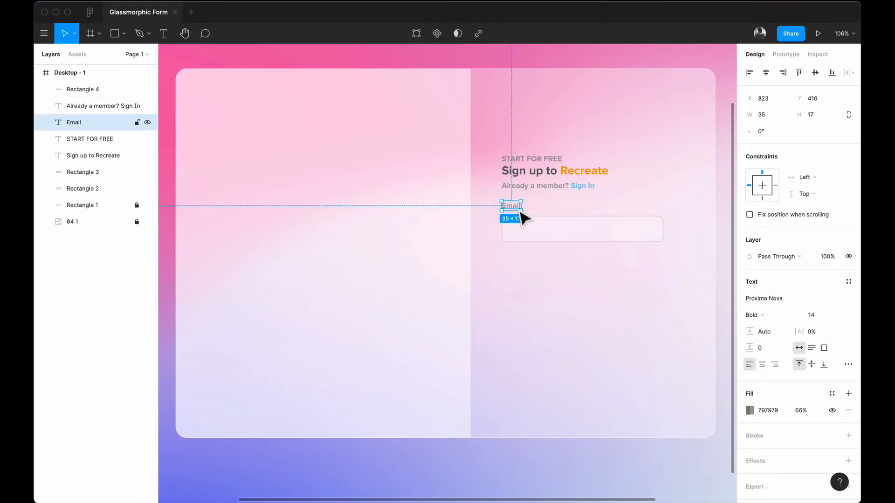
pyautogui.keyDown('shift'); pyautogui.click(535, 235); pyautogui.keyUp('shift')
pyautogui.press('alt')
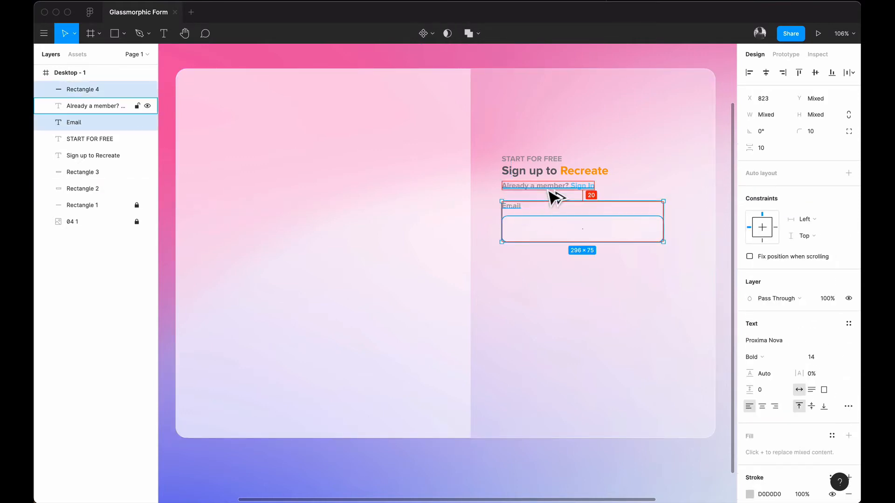
pyautogui.hotkey('shift', 'Down')
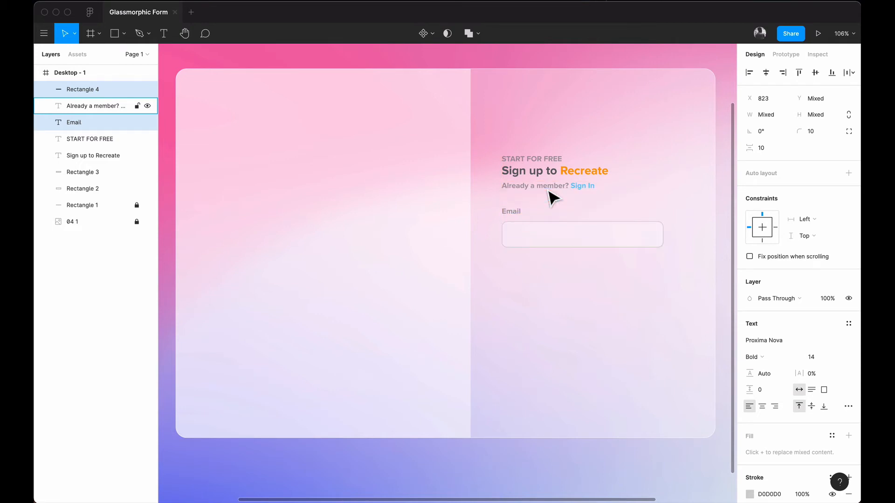
# Step: With the glass card selected, run the Boxicons plugin and search its icons for 'at'
pyautogui.click(541, 308)
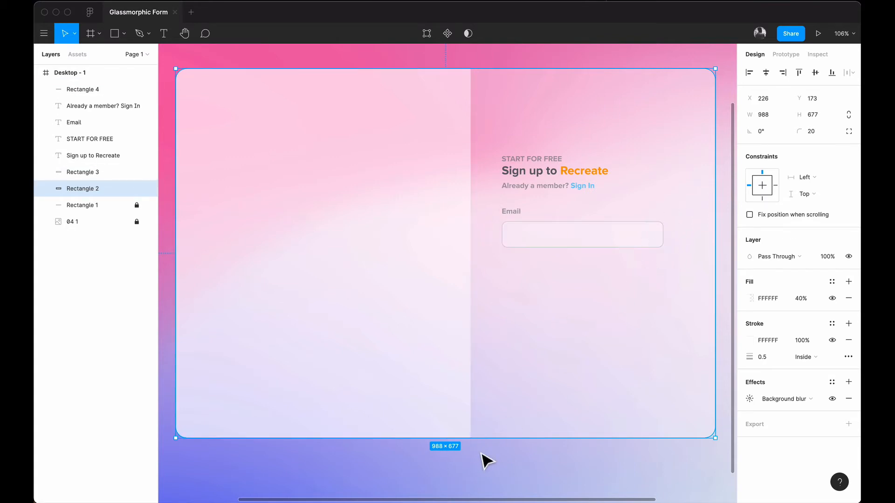
pyautogui.click(480, 476)
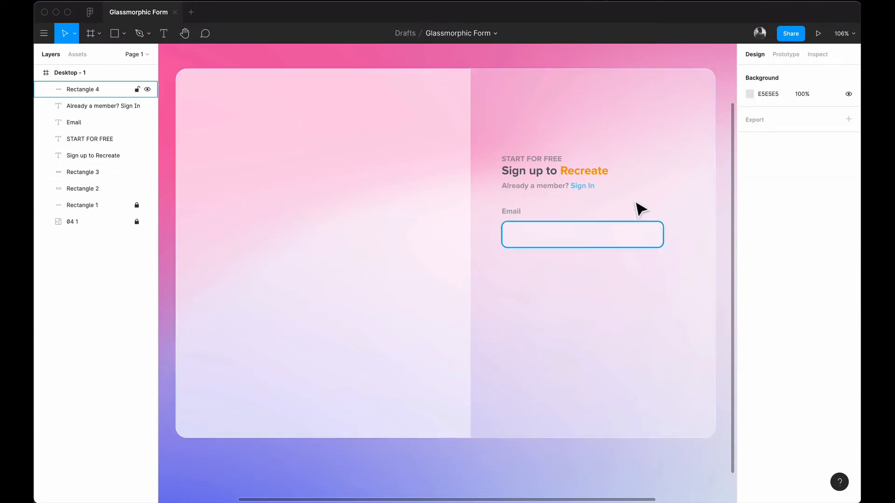
pyautogui.click(501, 393)
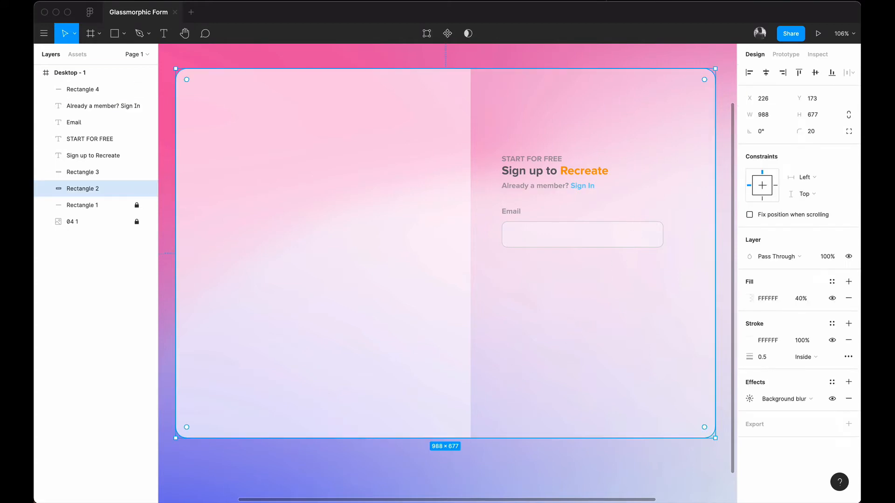
pyautogui.click(44, 33)
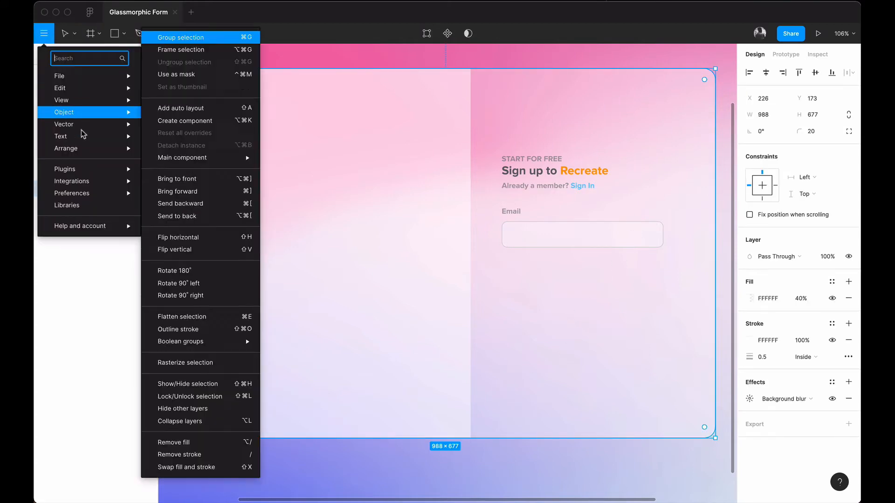
pyautogui.moveTo(125, 163)
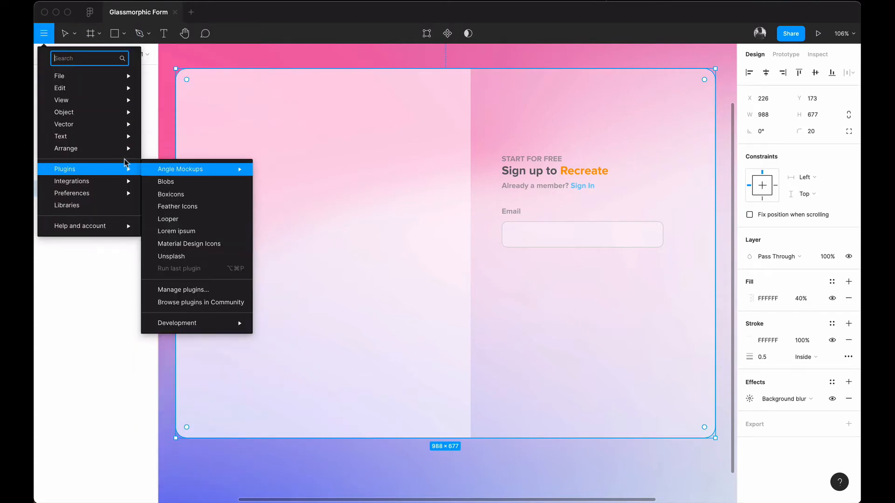
pyautogui.click(188, 195)
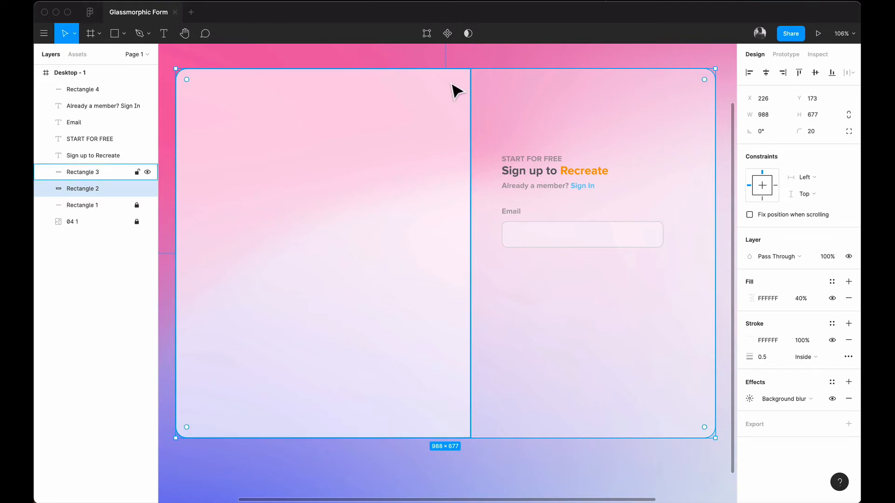
pyautogui.press('alt+super+p')
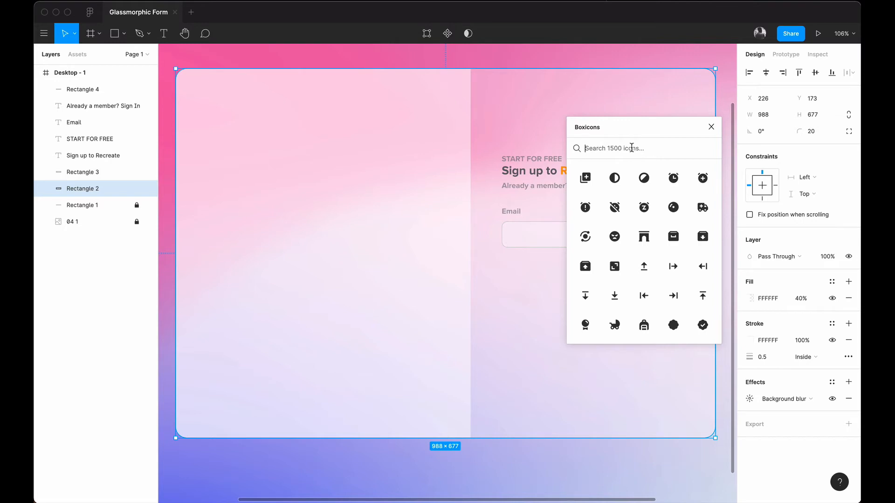
pyautogui.write('at')
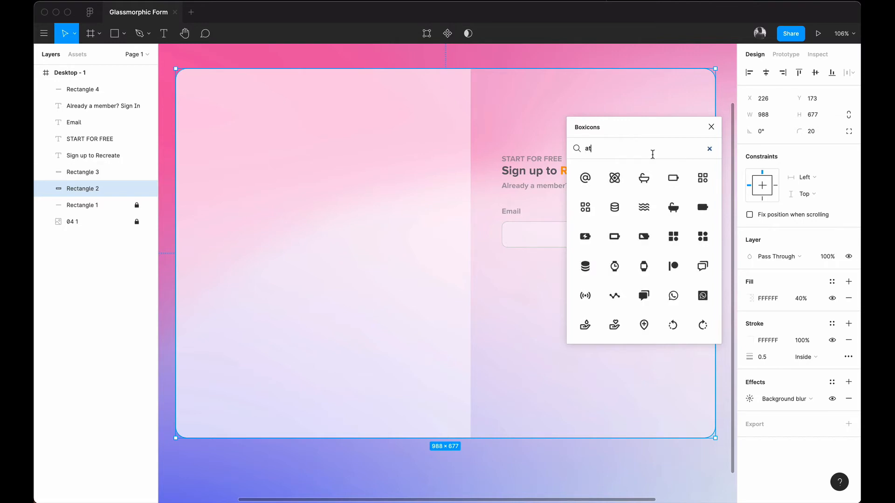
# Step: Insert the Boxicons @ icon at the right end of the Email field
pyautogui.click(586, 181)
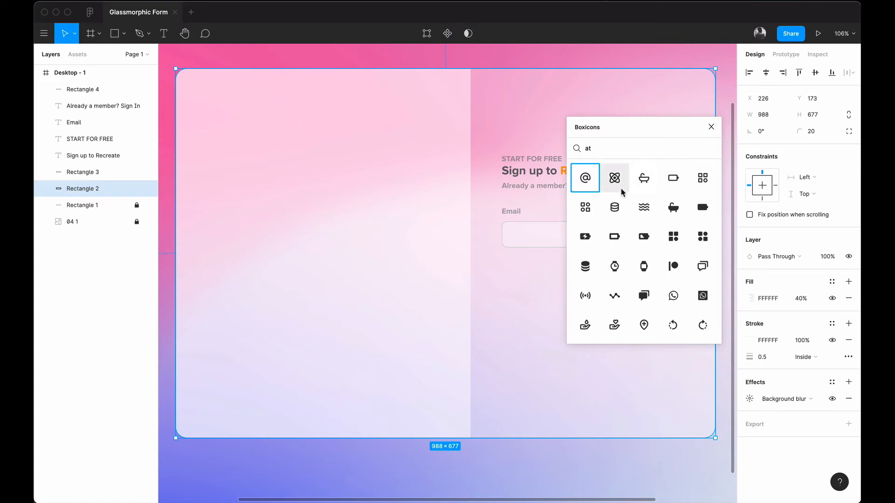
pyautogui.click(711, 127)
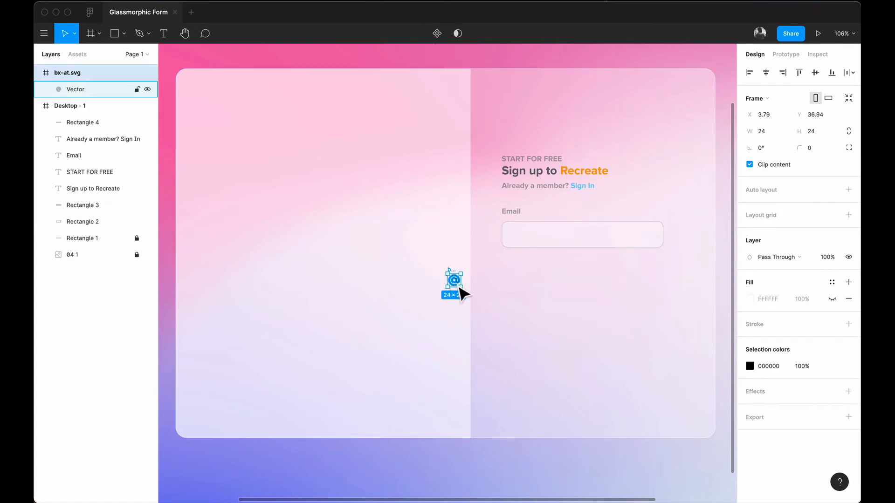
pyautogui.moveTo(455, 279); pyautogui.dragTo(645, 229)
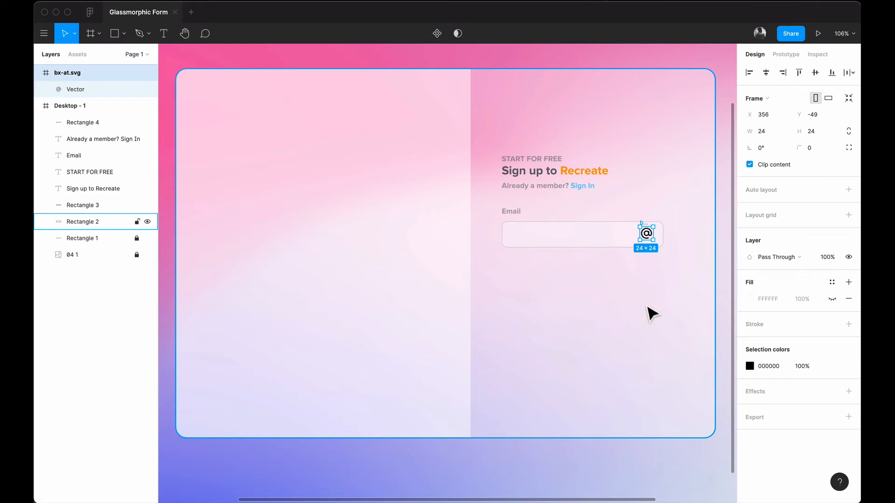
# Step: Colour the @ icon's vector grey 797979 at 66%, matching the labels
pyautogui.click(76, 321)
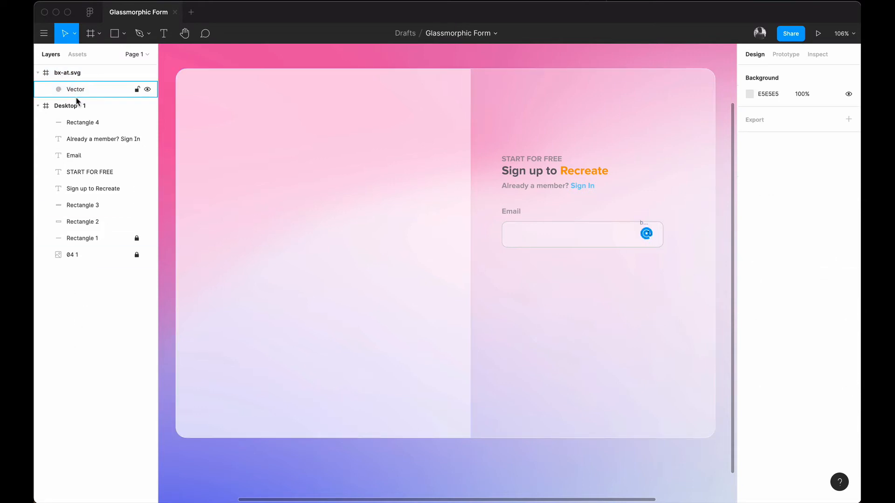
pyautogui.click(51, 89)
pyautogui.click(750, 299)
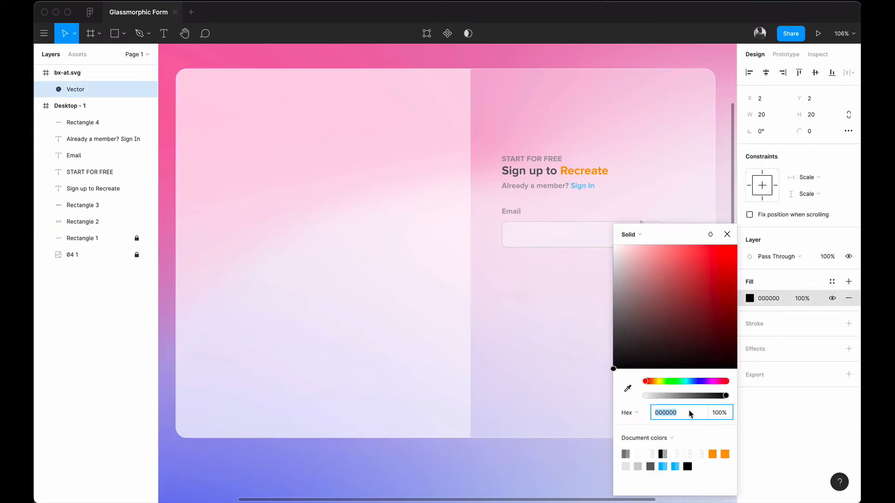
pyautogui.click(625, 454)
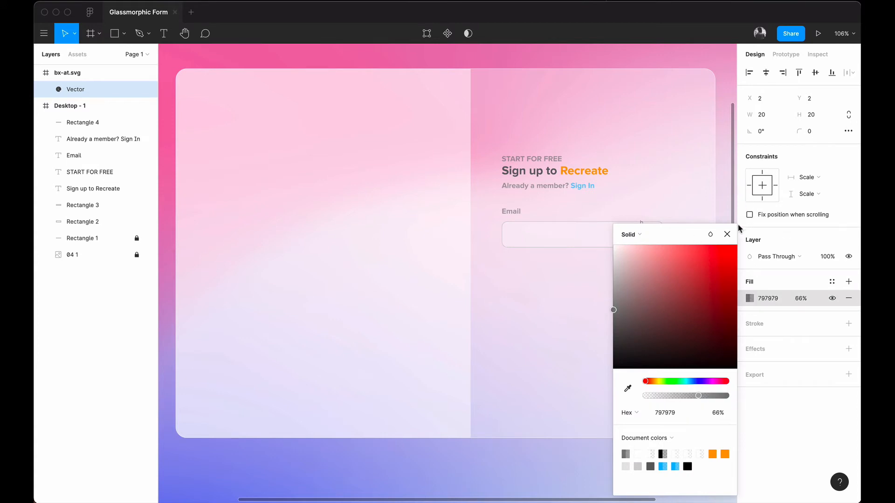
pyautogui.click(727, 234)
pyautogui.click(730, 207)
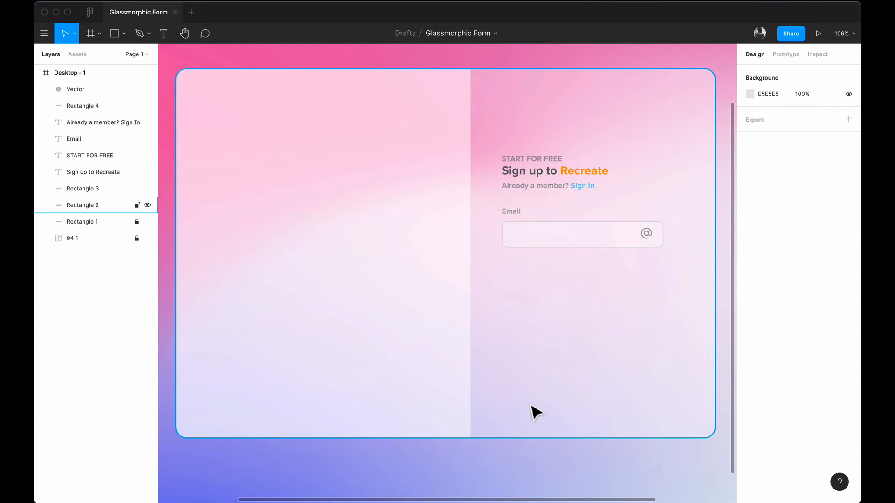
# Step: Duplicate START FOR FREE into the Email field and move its layer above Rectangle 4
pyautogui.click(533, 188)
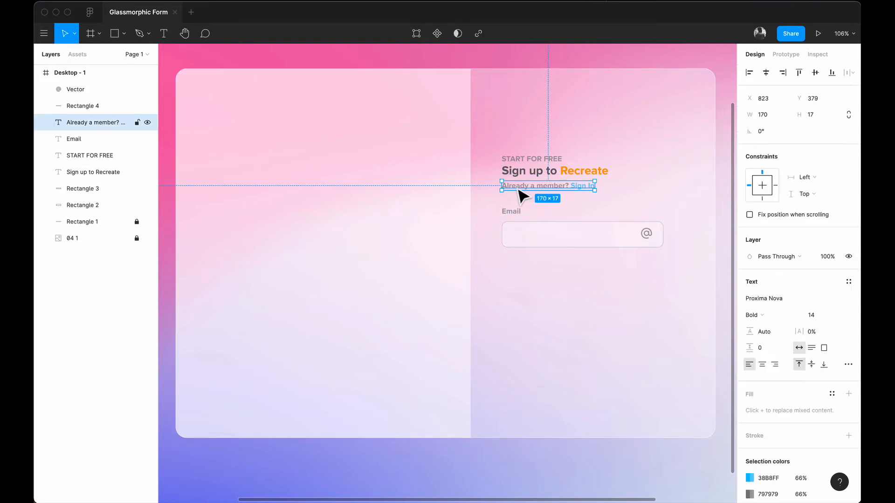
pyautogui.click(527, 163)
pyautogui.moveTo(522, 168); pyautogui.dragTo(531, 245)
pyautogui.doubleClick(531, 245)
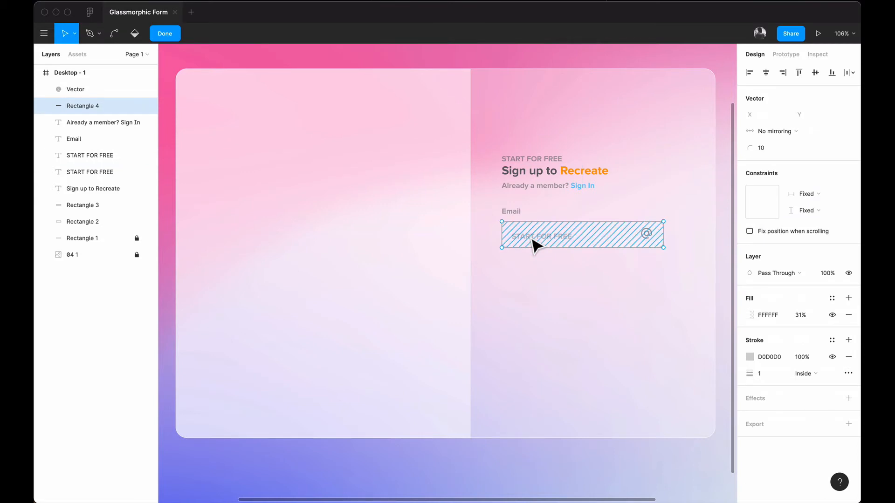
pyautogui.press('Escape')
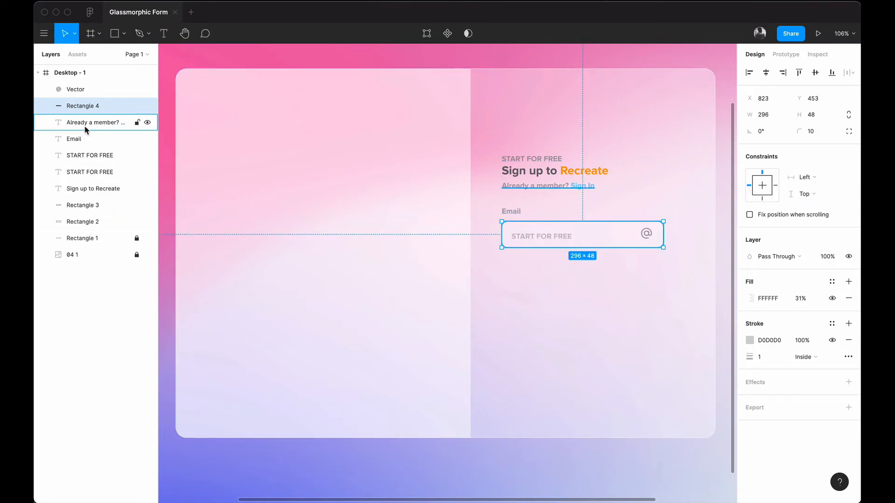
pyautogui.click(90, 155)
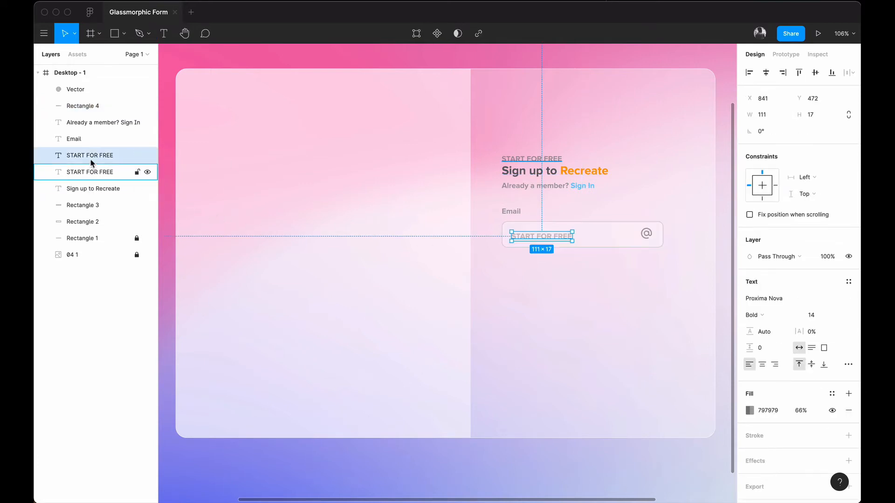
pyautogui.moveTo(86, 159); pyautogui.dragTo(84, 99)
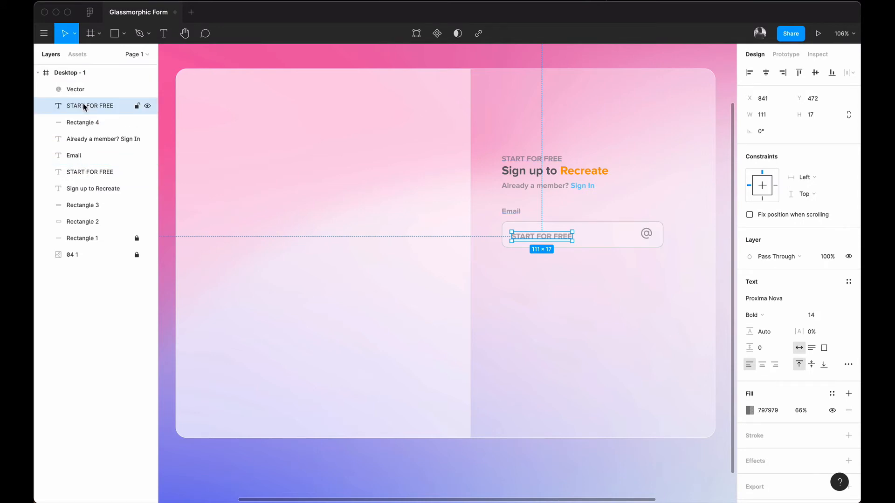
pyautogui.click(643, 325)
pyautogui.click(541, 240)
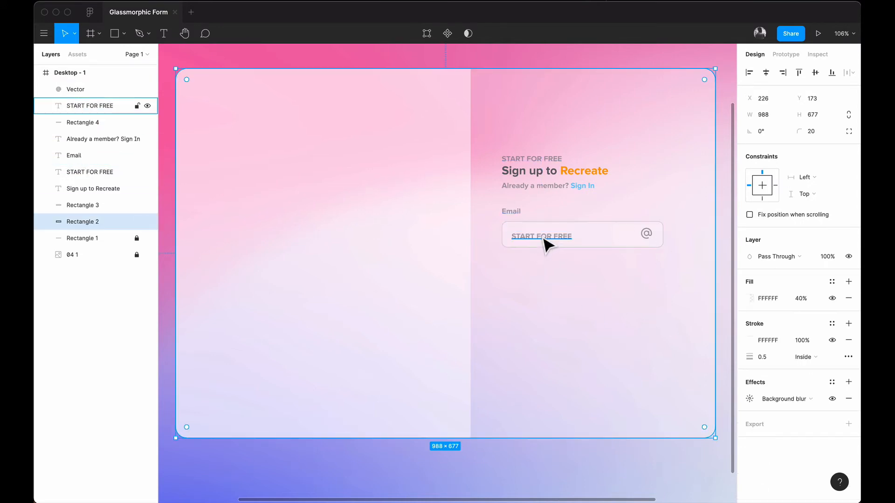
pyautogui.doubleClick(539, 236)
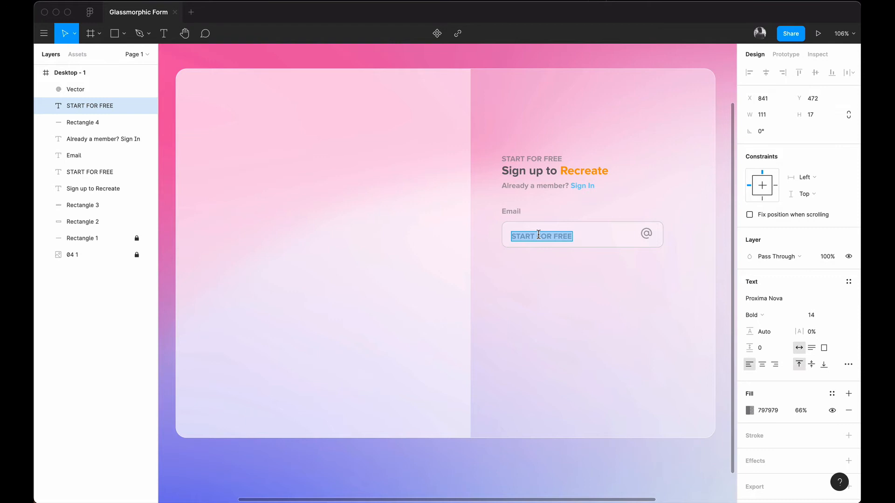
# Step: Type a sample e-mail address as the placeholder and nudge it into position in the box
pyautogui.write('someone')
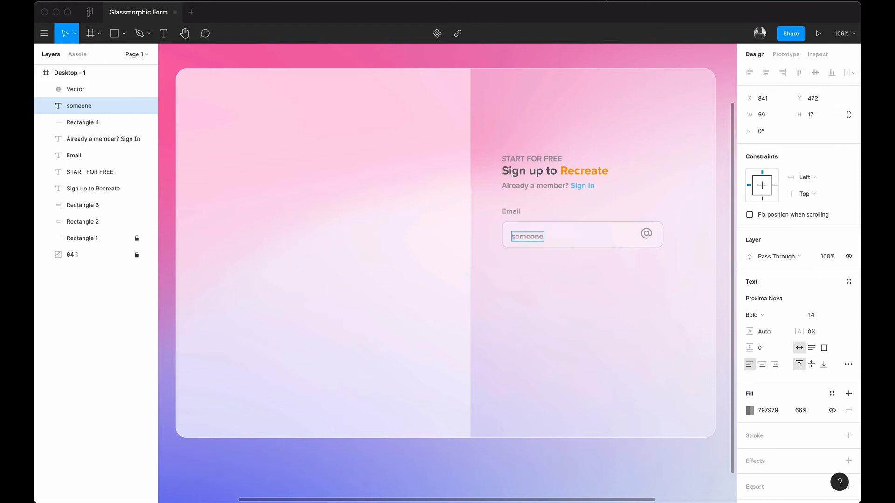
pyautogui.write('@email.com')
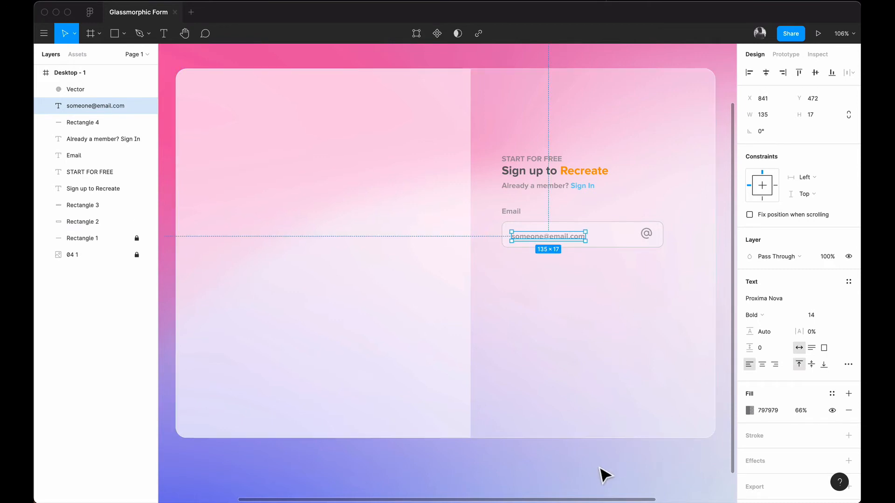
pyautogui.click(599, 474)
pyautogui.click(559, 246)
pyautogui.press('Up')
pyautogui.press('Up')
pyautogui.press('Up')
pyautogui.press('Up')
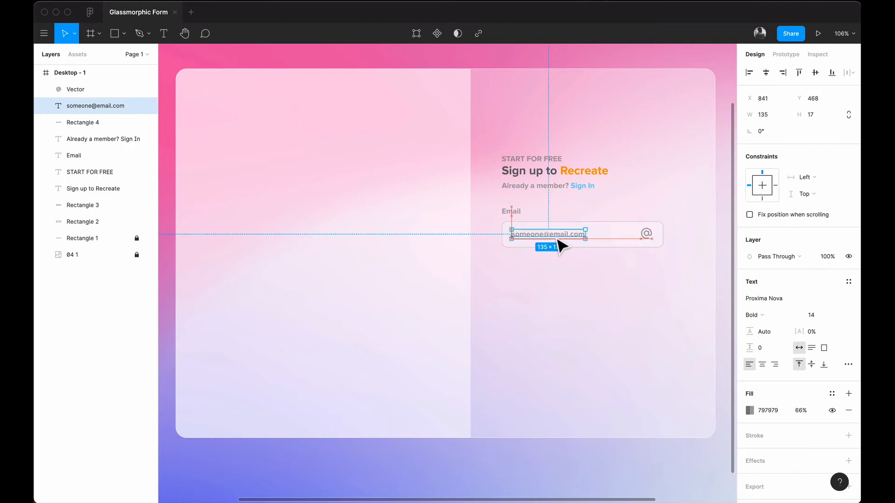
pyautogui.press('Down')
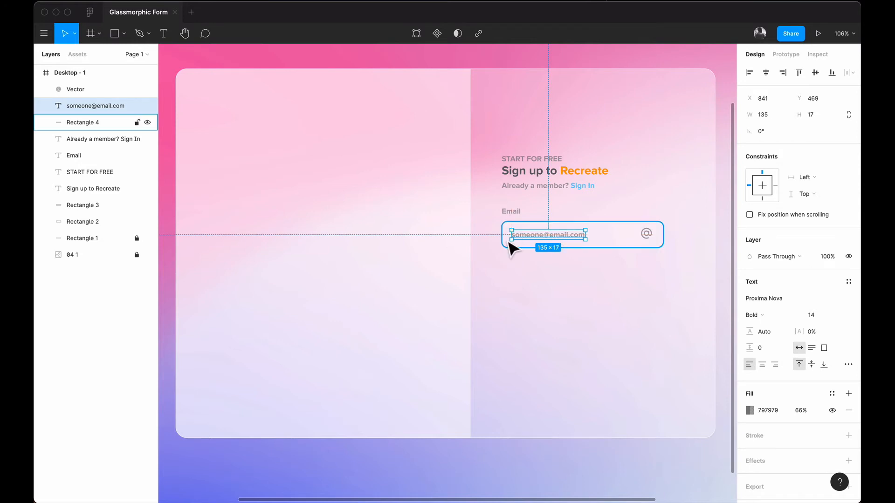
pyautogui.press('alt')
pyautogui.moveTo(543, 259); pyautogui.dragTo(544, 261)
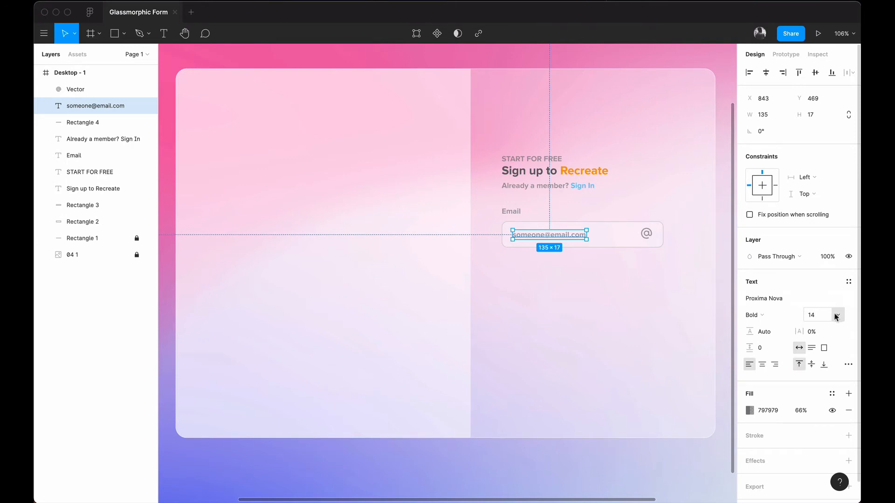
# Step: Lower the placeholder's grey 797979 fill opacity to 34%
pyautogui.click(754, 413)
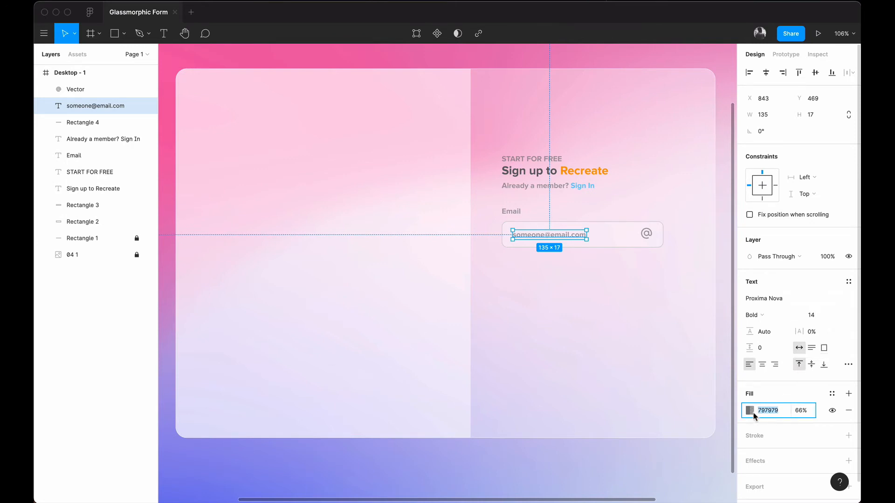
pyautogui.click(750, 411)
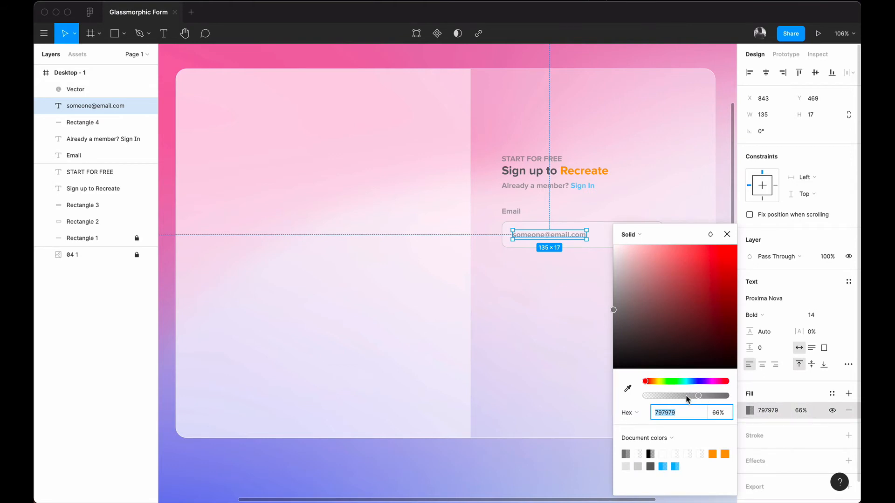
pyautogui.moveTo(687, 400); pyautogui.dragTo(673, 398)
pyautogui.click(531, 491)
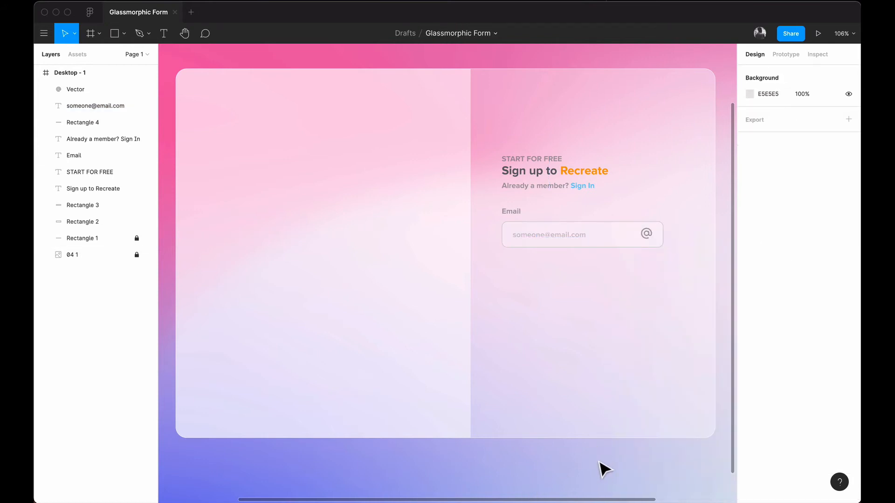
# Step: Select the glassy card Rectangle 2 and lock it in the Layers panel
pyautogui.click(511, 212)
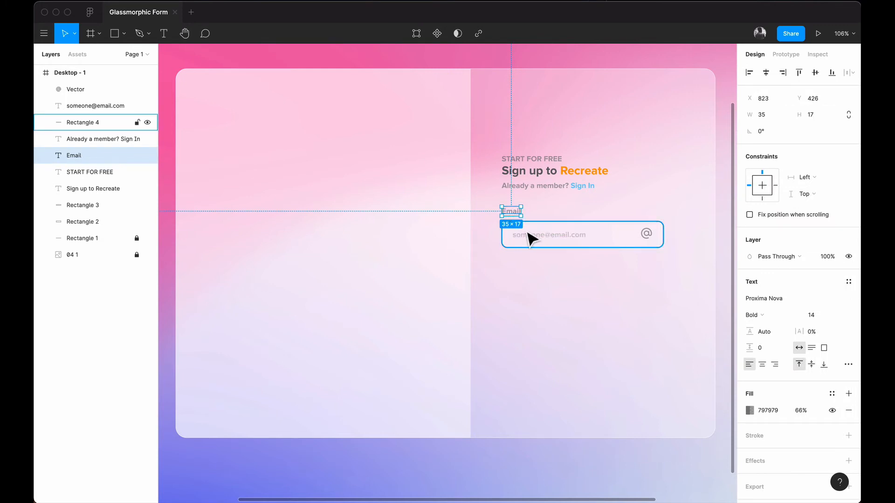
pyautogui.click(541, 308)
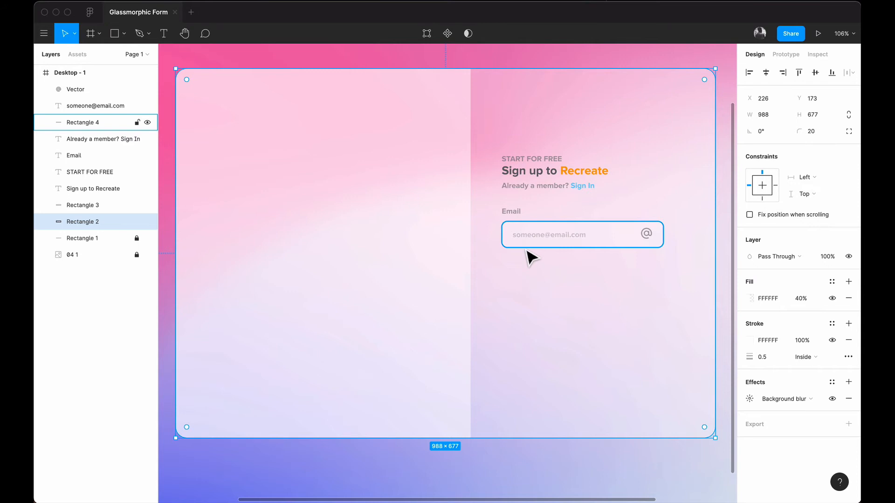
pyautogui.click(518, 215)
pyautogui.click(513, 272)
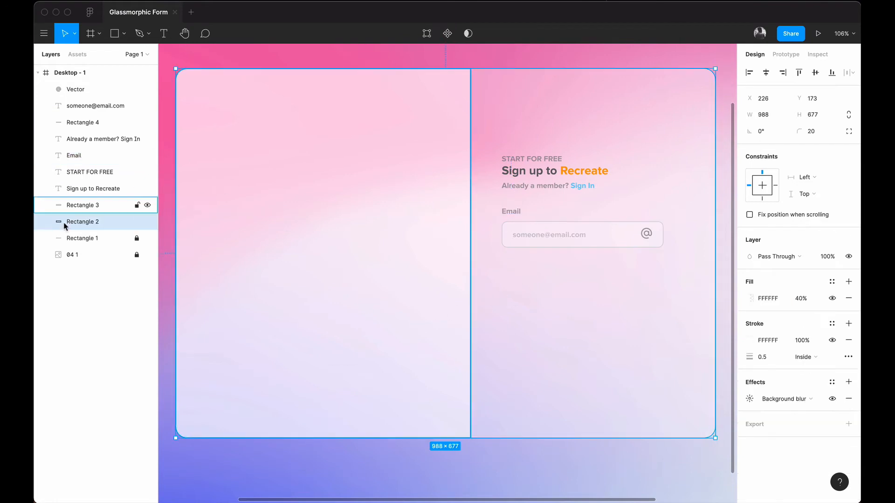
pyautogui.click(136, 222)
pyautogui.click(483, 277)
# Step: Duplicate the Email label, box, placeholder and @ icon 28 px below the original
pyautogui.moveTo(494, 266); pyautogui.dragTo(569, 208)
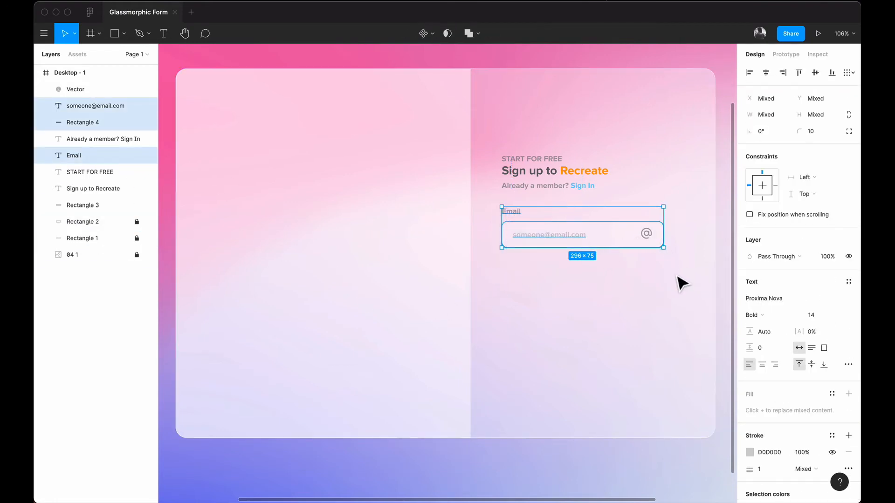
pyautogui.moveTo(672, 281); pyautogui.dragTo(517, 212)
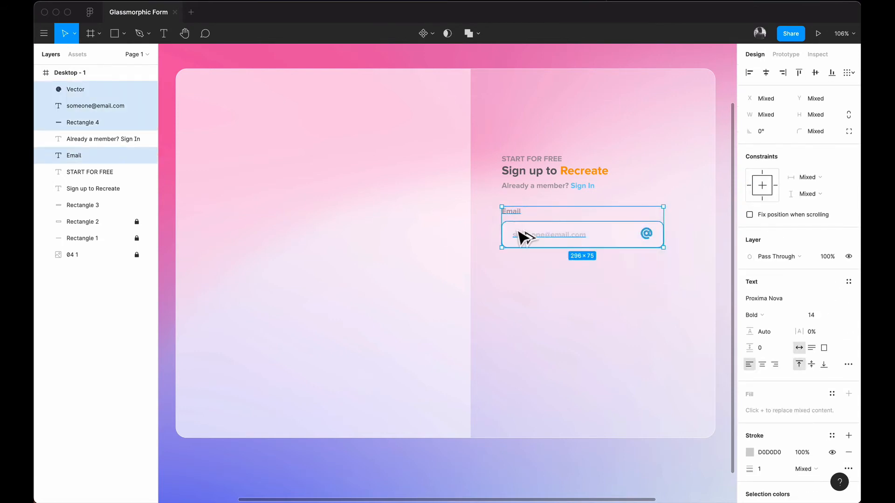
pyautogui.moveTo(519, 236); pyautogui.dragTo(519, 287)
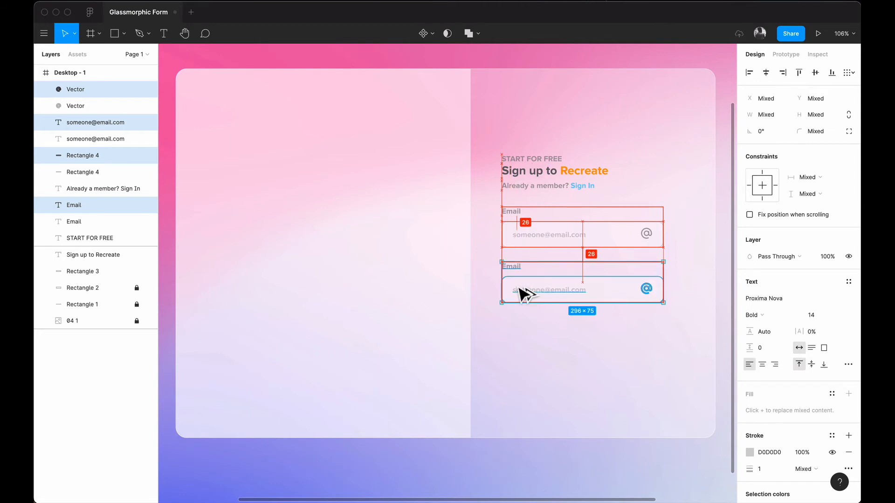
pyautogui.press('Down')
pyautogui.press('Down')
pyautogui.press('Down')
pyautogui.press('Down')
pyautogui.press('Down')
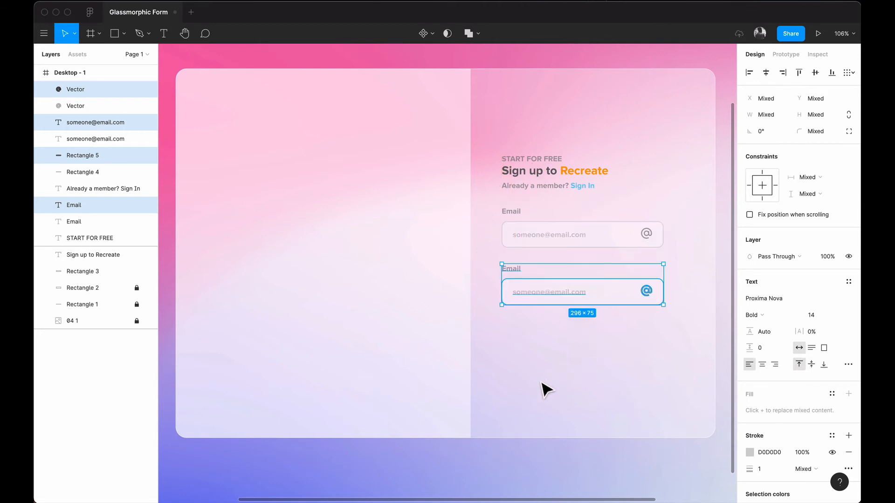
pyautogui.click(547, 386)
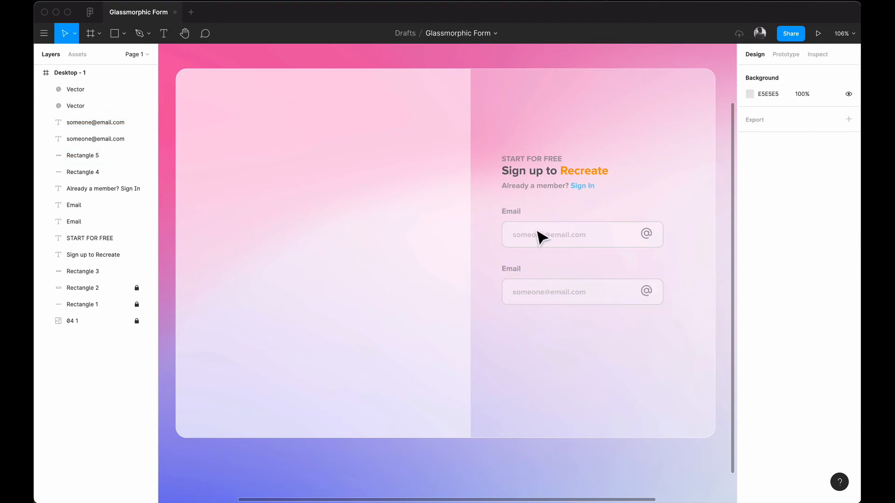
# Step: Relabel the copied field 'Full Name' and replace its placeholder with a sample person's name
pyautogui.doubleClick(511, 269)
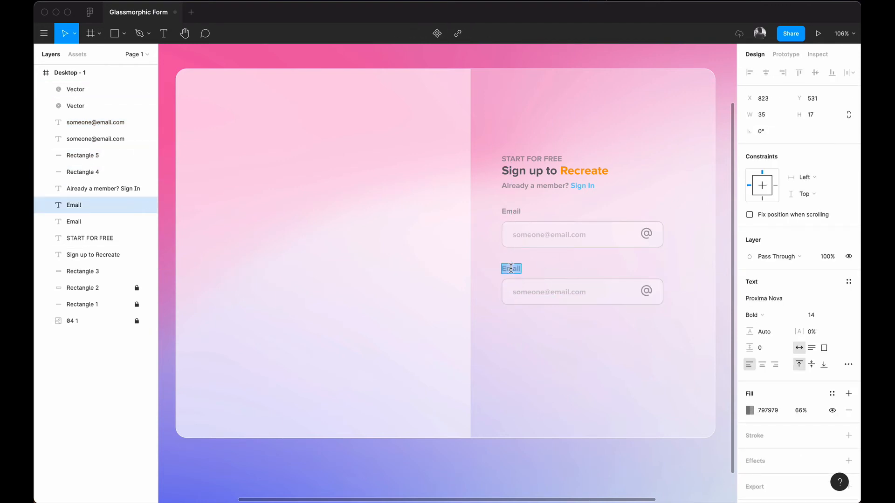
pyautogui.write('Full Name')
pyautogui.click(577, 293)
pyautogui.doubleClick(578, 293)
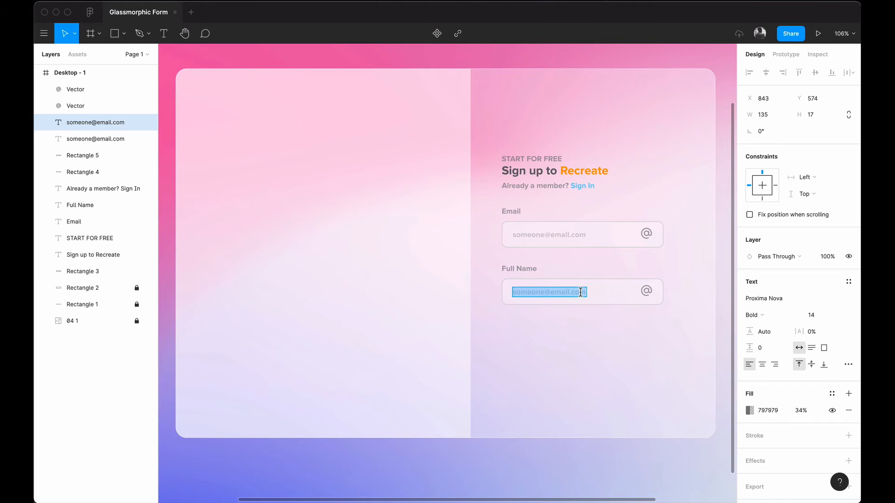
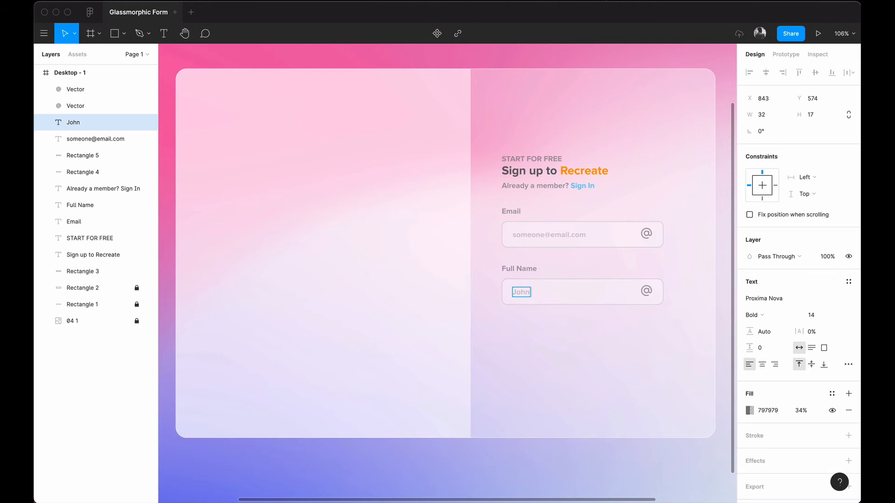
pyautogui.press('Escape')
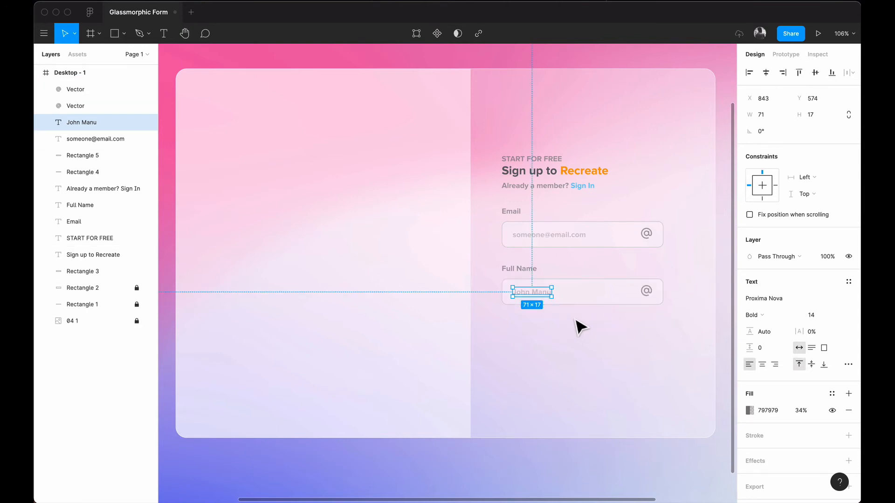
pyautogui.click(583, 353)
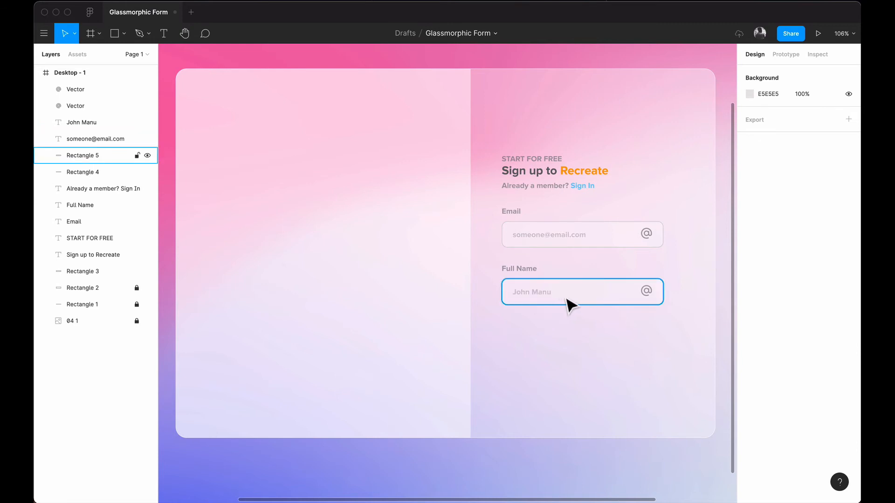
# Step: Insert the Boxicons 'user' icon at the right end of the Full Name field
pyautogui.click(651, 294)
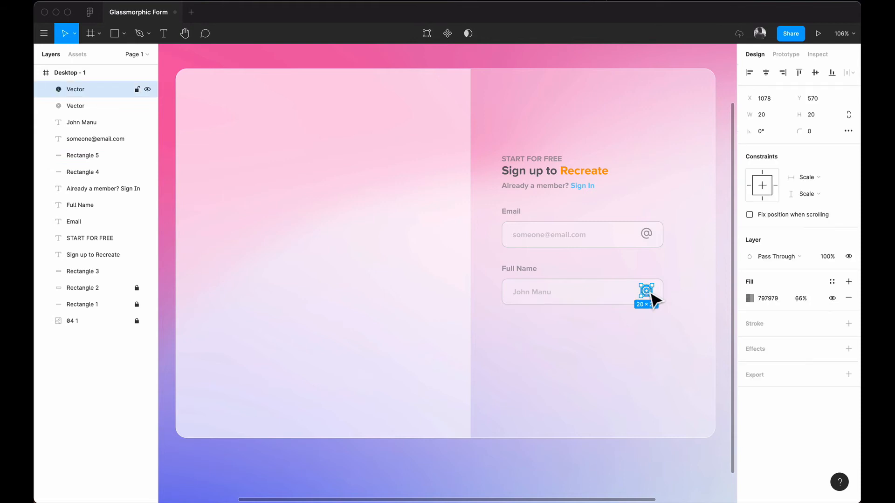
pyautogui.rightClick(623, 350)
pyautogui.moveTo(676, 404)
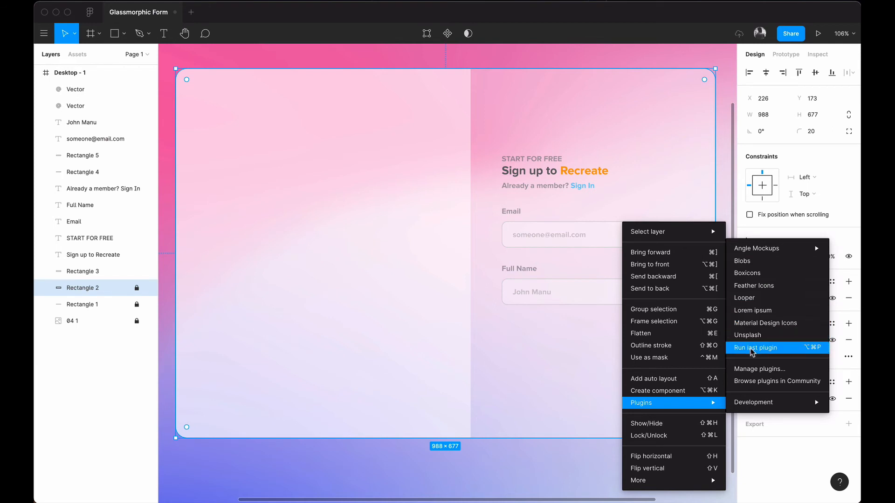
pyautogui.click(762, 272)
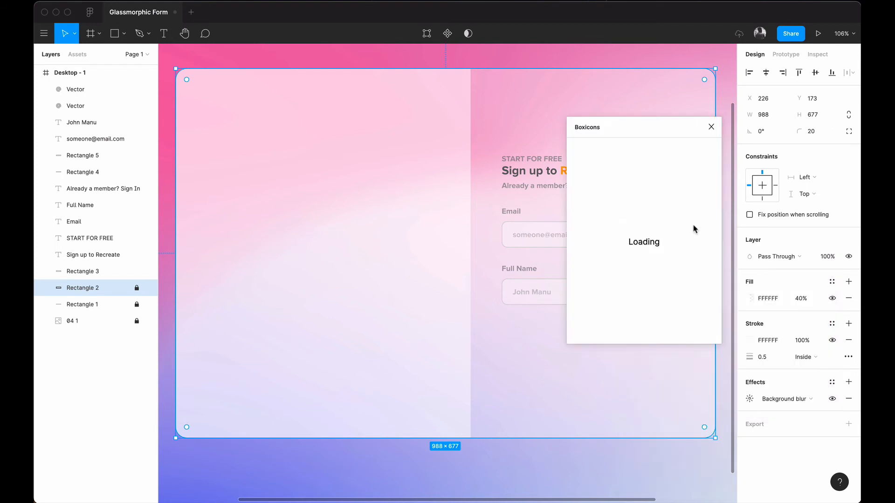
pyautogui.write('user')
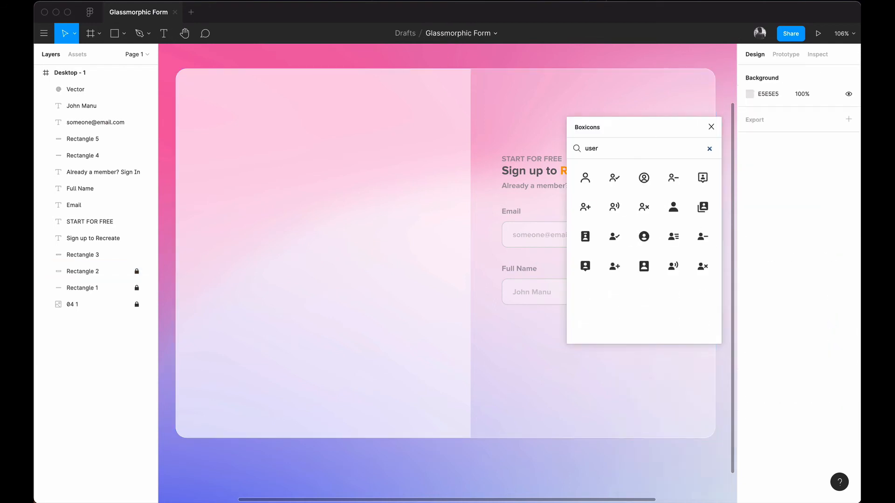
pyautogui.click(585, 181)
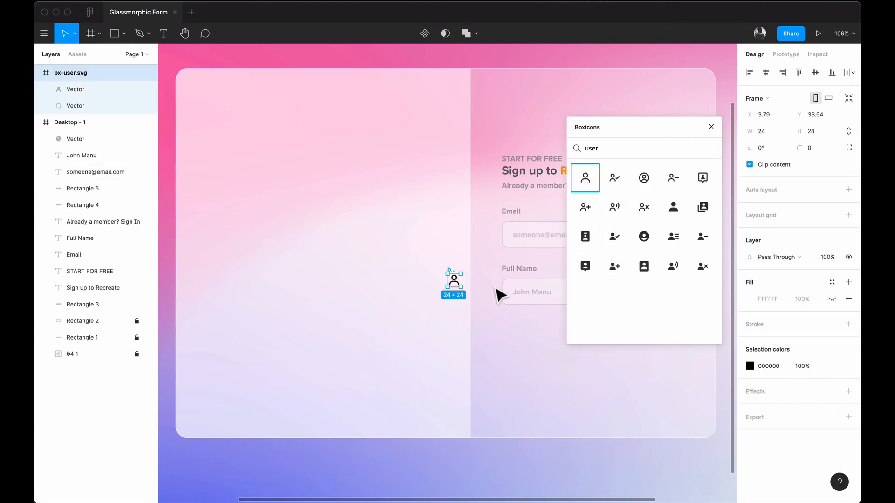
pyautogui.click(711, 126)
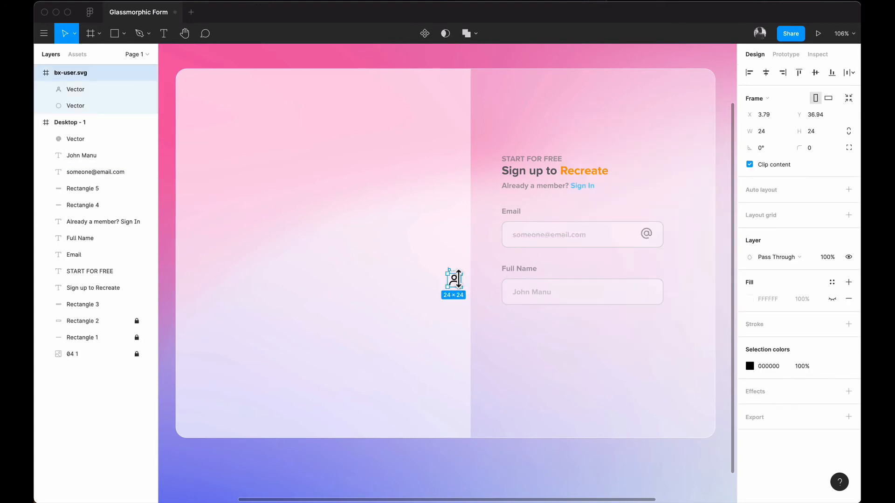
pyautogui.moveTo(457, 290); pyautogui.dragTo(650, 298)
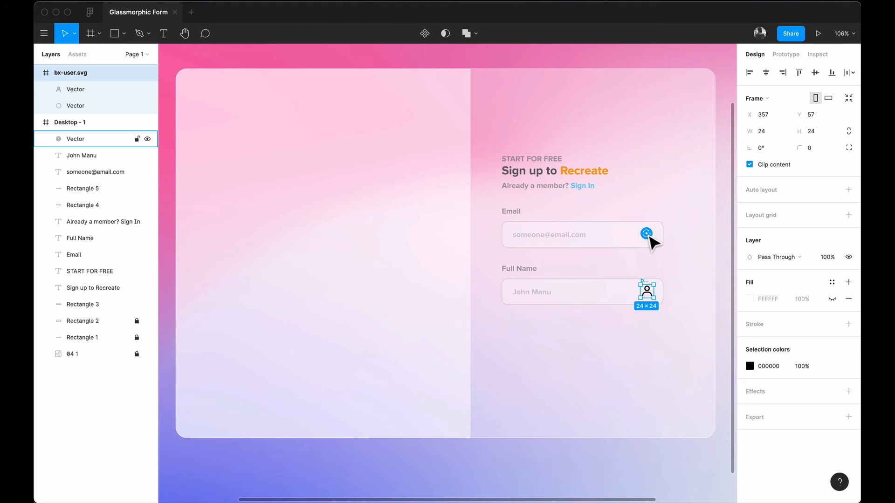
# Step: Vertically centre the @ icon within the Email input box
pyautogui.click(649, 238)
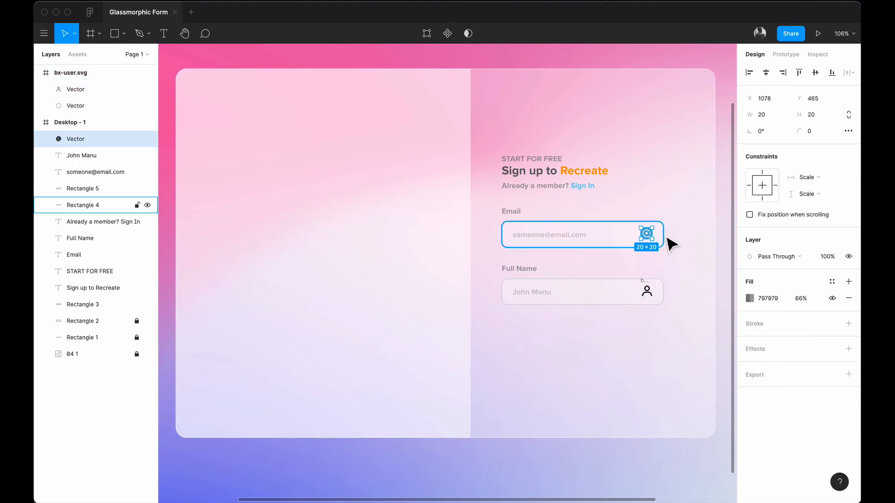
pyautogui.press('alt')
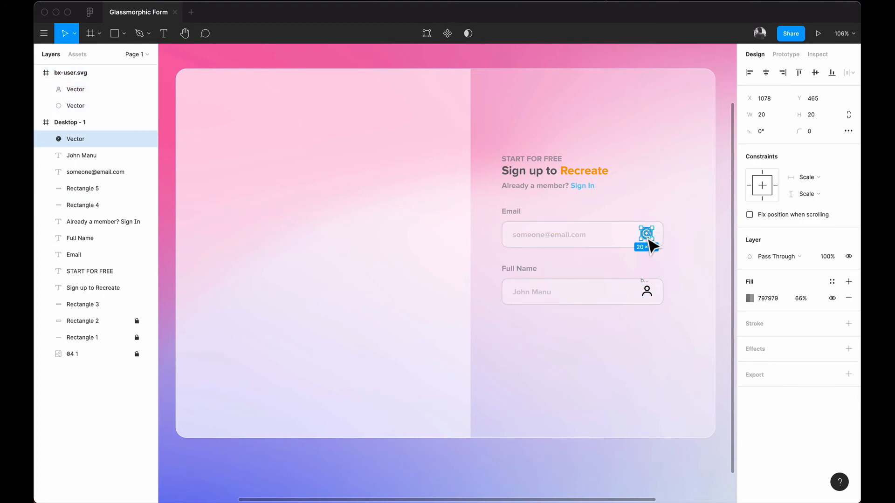
pyautogui.moveTo(647, 238); pyautogui.dragTo(647, 239)
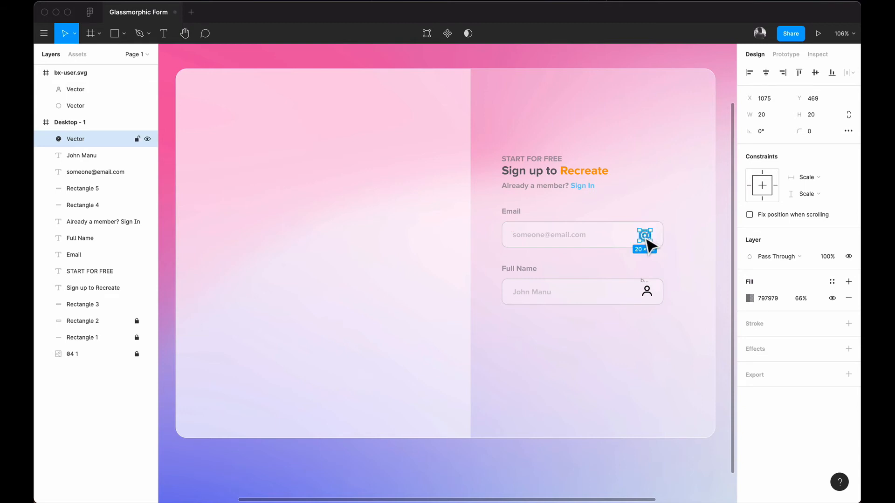
pyautogui.keyDown('shift'); pyautogui.click(613, 243); pyautogui.keyUp('shift')
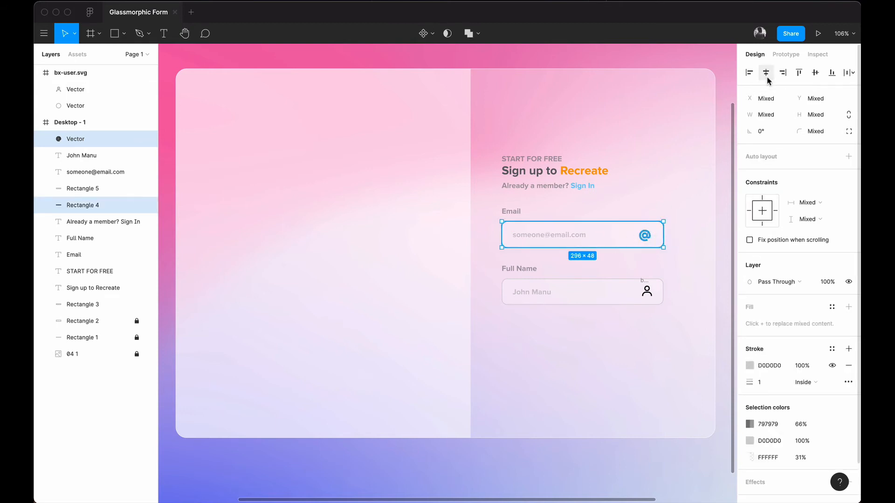
pyautogui.click(815, 72)
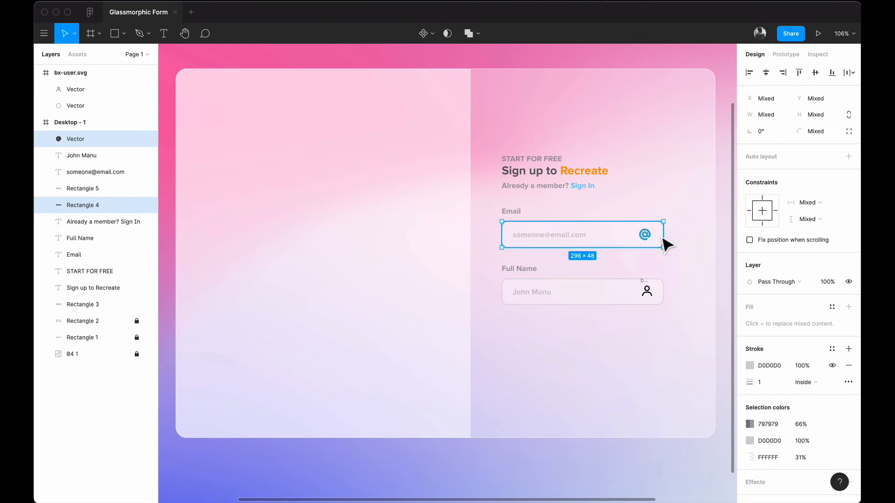
# Step: Nudge the @ icon right to X 1079, leaving a 20 px gap to the field's right edge
pyautogui.click(678, 244)
pyautogui.click(644, 237)
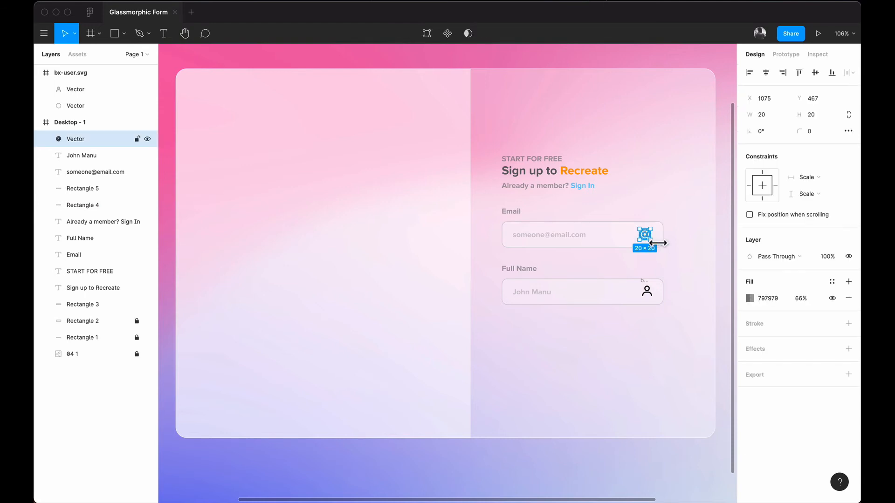
pyautogui.press('alt')
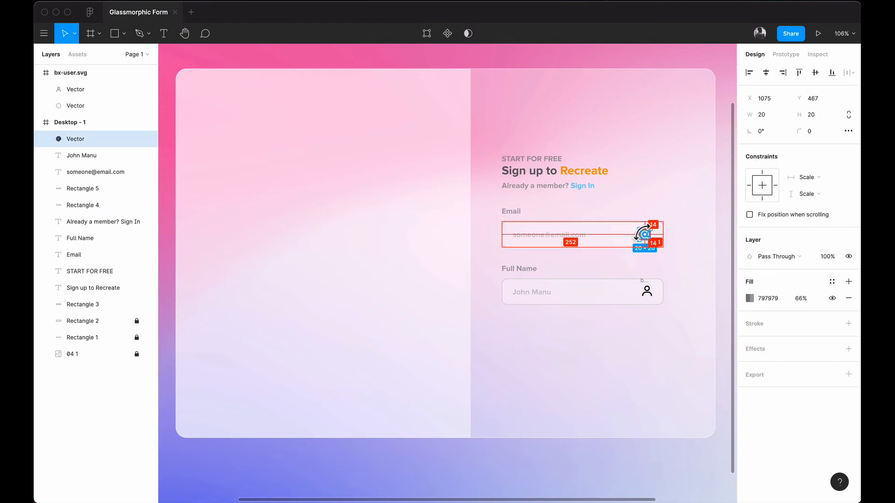
pyautogui.press('Right')
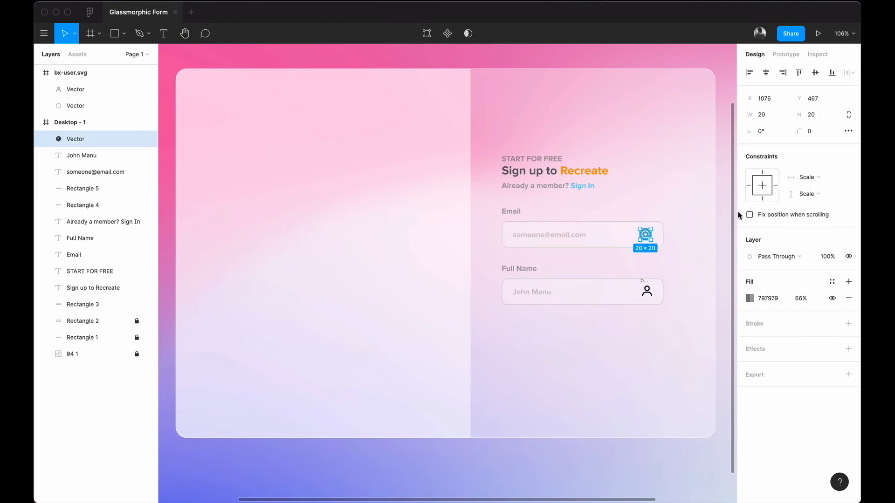
pyautogui.scroll(5, 718, 232)
pyautogui.press('alt')
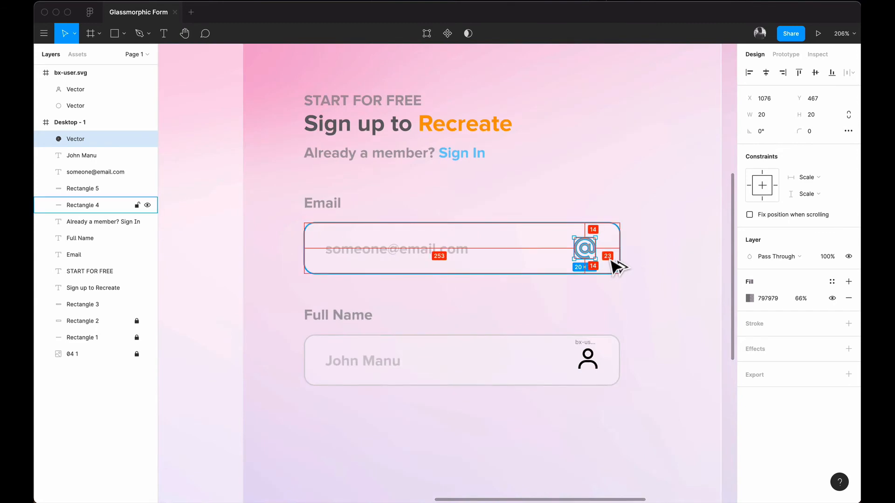
pyautogui.press('Right')
pyautogui.press('Right')
pyautogui.press('Right')
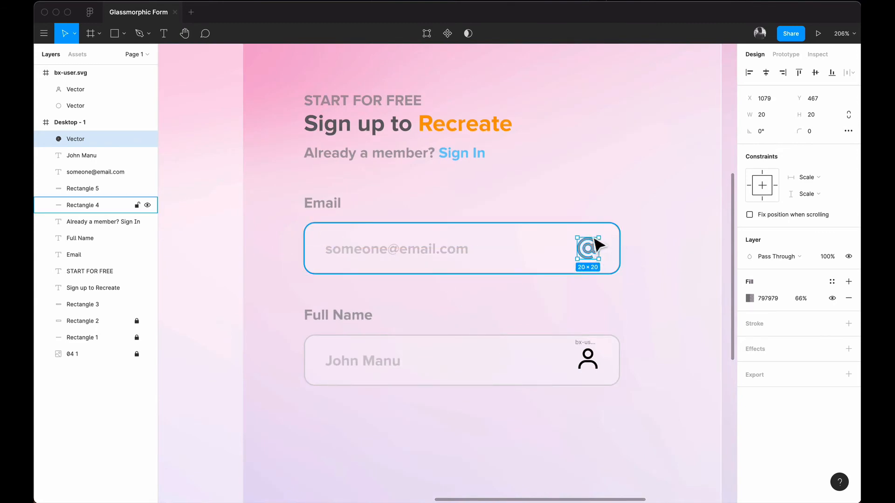
# Step: Recolour the Full Name person icon to grey 797979 at 66%, matching the @ icon
pyautogui.click(589, 358)
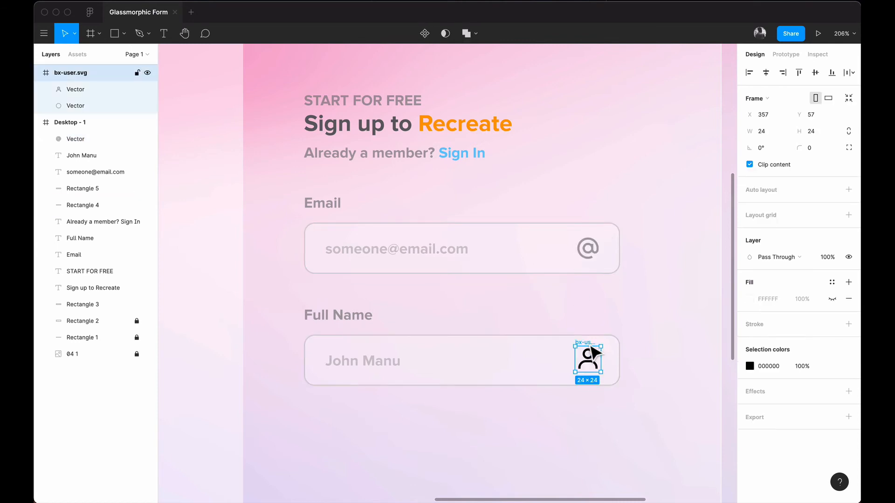
pyautogui.click(749, 366)
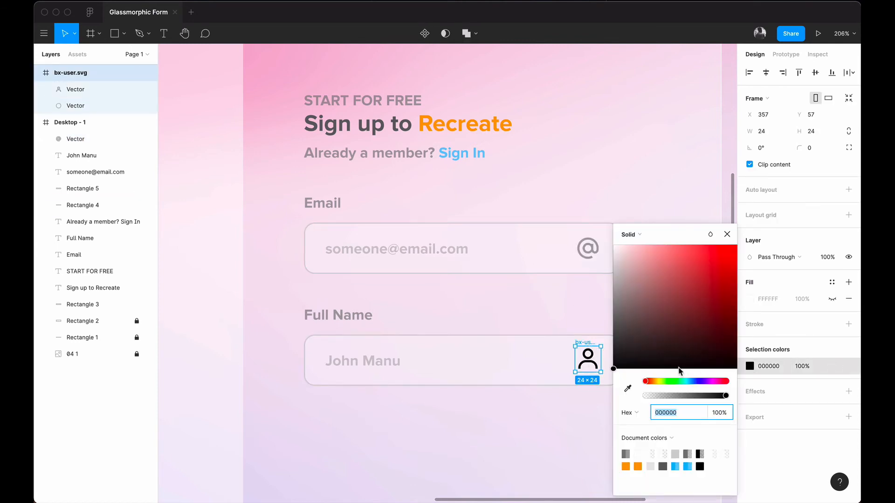
pyautogui.click(626, 454)
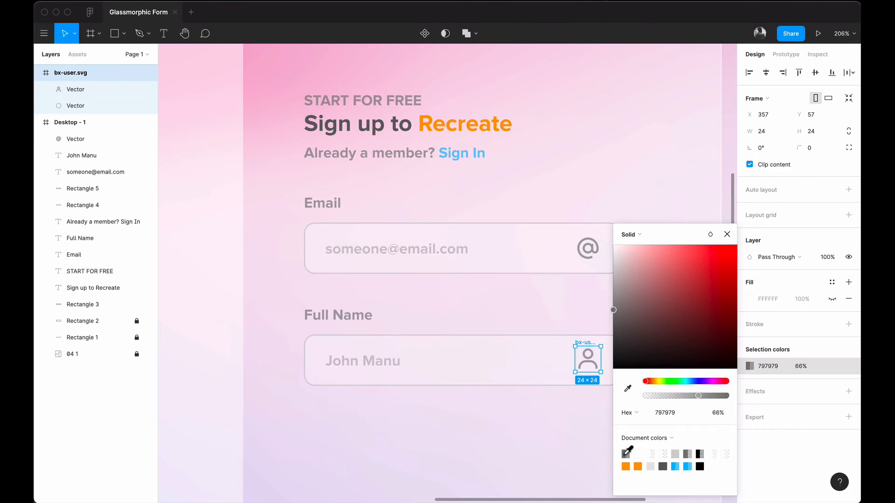
pyautogui.click(727, 235)
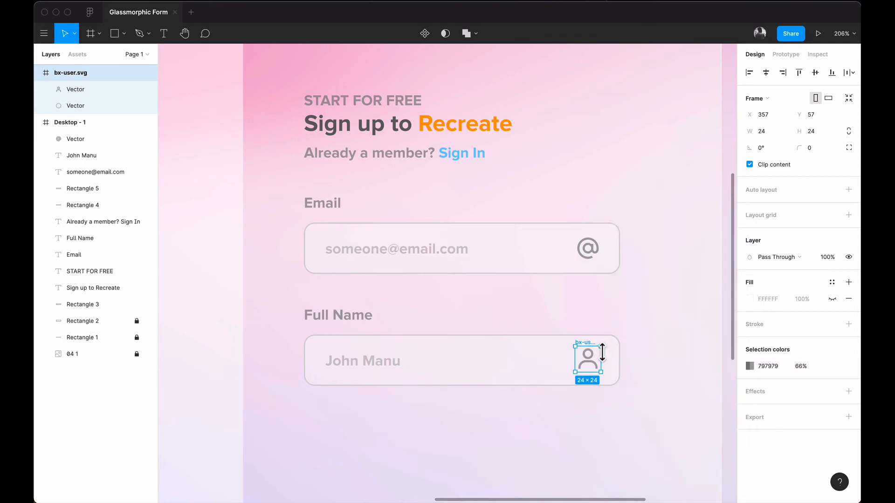
# Step: Nudge the person icon 1 px right inside the Full Name field
pyautogui.keyDown('shift'); pyautogui.click(616, 373); pyautogui.keyUp('shift')
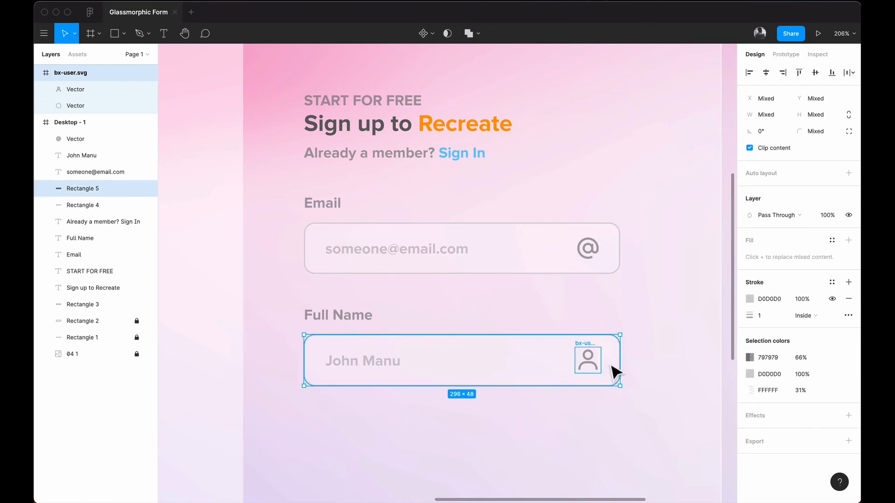
pyautogui.click(675, 372)
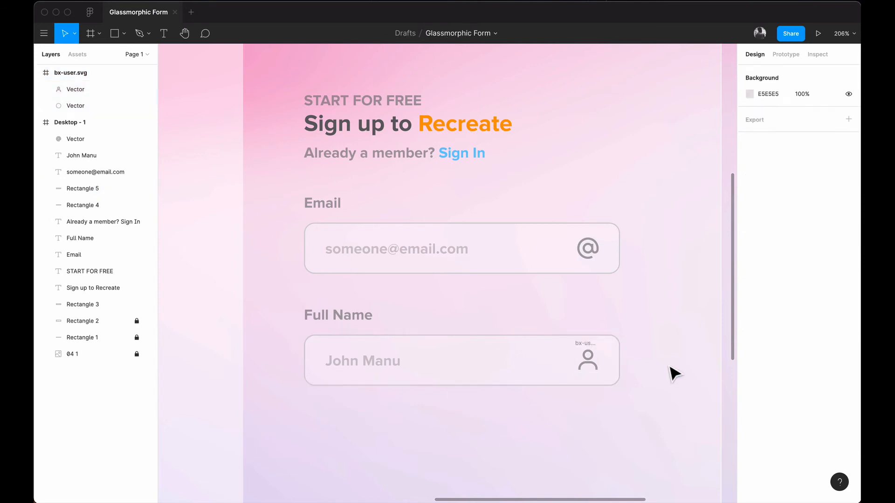
pyautogui.click(589, 367)
pyautogui.press('alt')
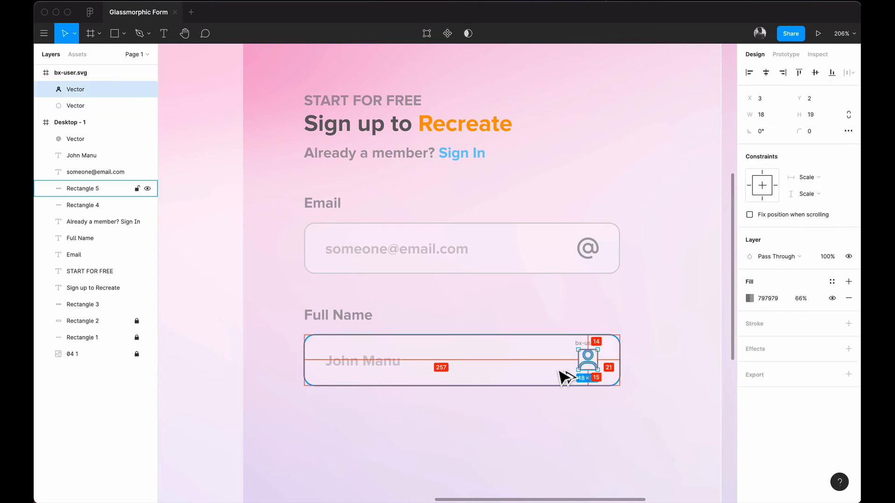
pyautogui.press('Right')
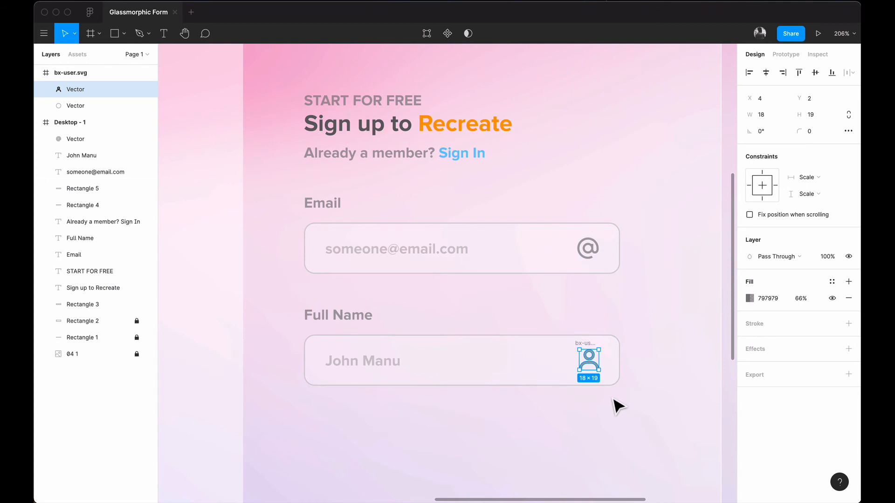
# Step: Move the person icon's vector layer directly into the Desktop - 1 frame
pyautogui.scroll(-5, 618, 407)
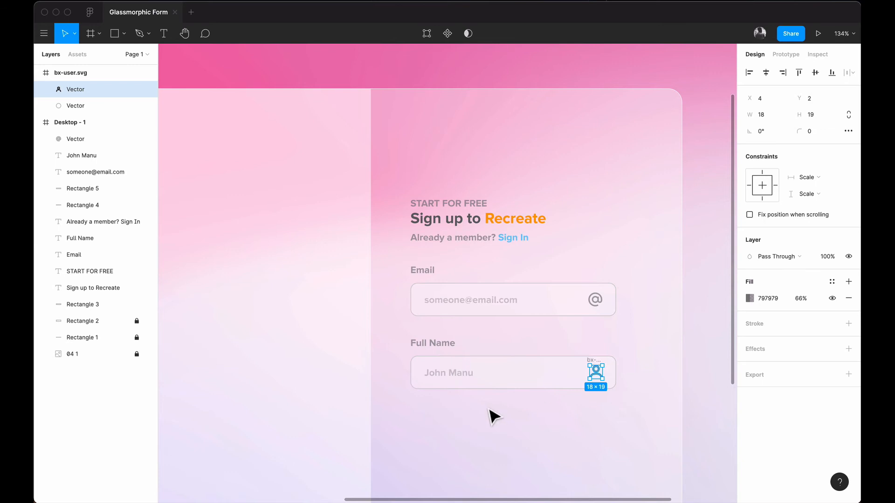
pyautogui.scroll(-3, 490, 416)
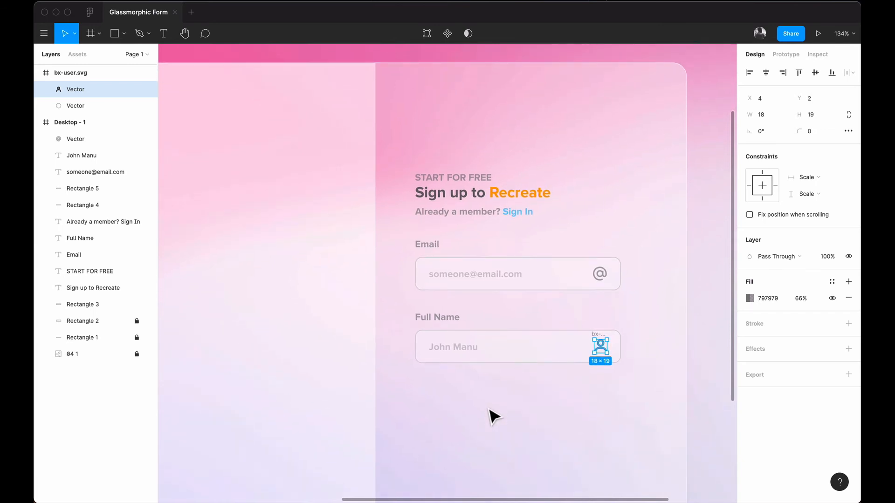
pyautogui.scroll(-4, 492, 415)
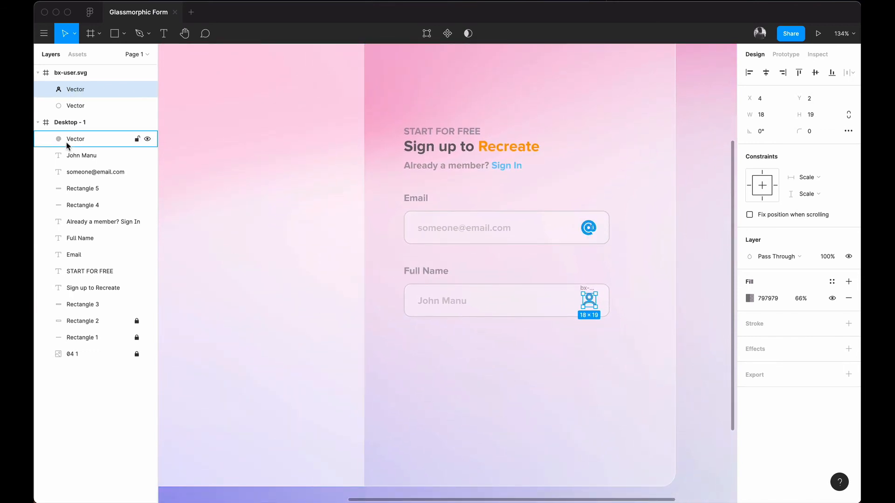
pyautogui.click(83, 455)
pyautogui.click(61, 91)
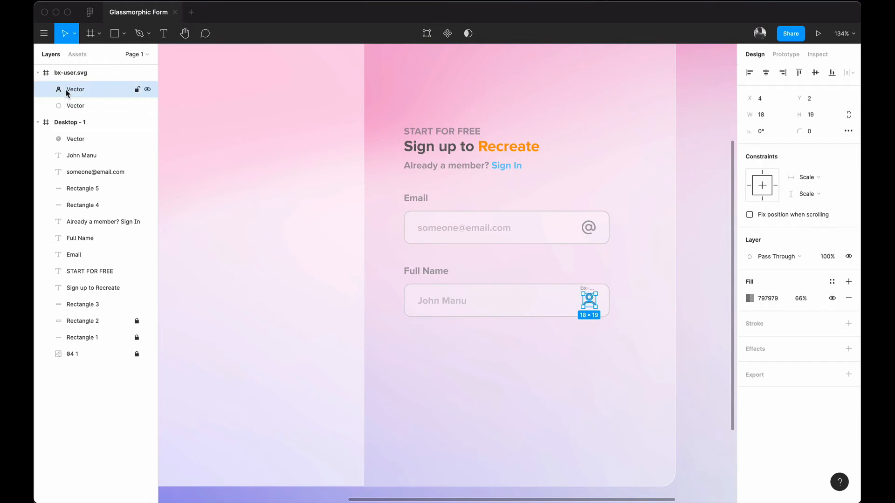
pyautogui.moveTo(65, 89); pyautogui.dragTo(67, 132)
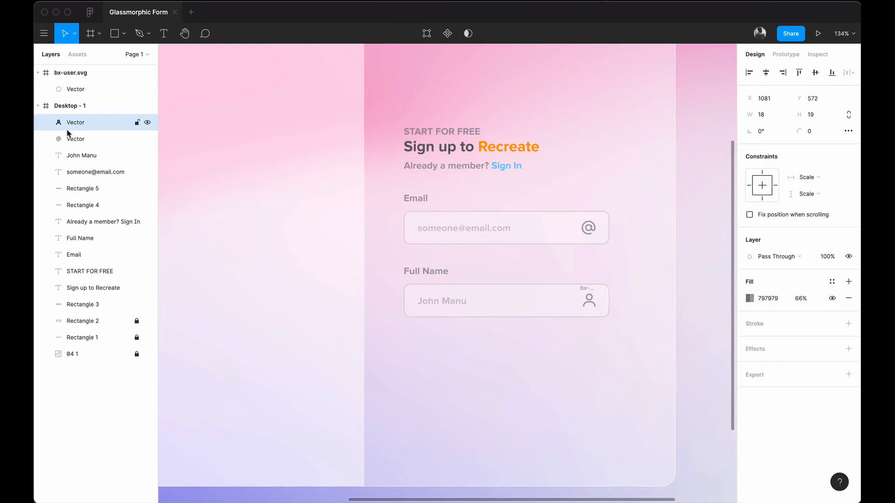
# Step: Delete the leftover bx-user.svg wrapper frame
pyautogui.click(90, 69)
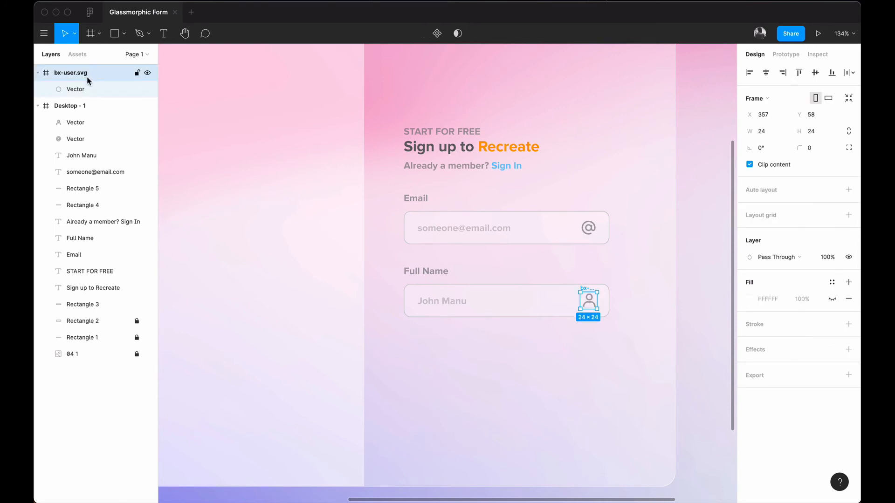
pyautogui.moveTo(82, 94); pyautogui.dragTo(82, 118)
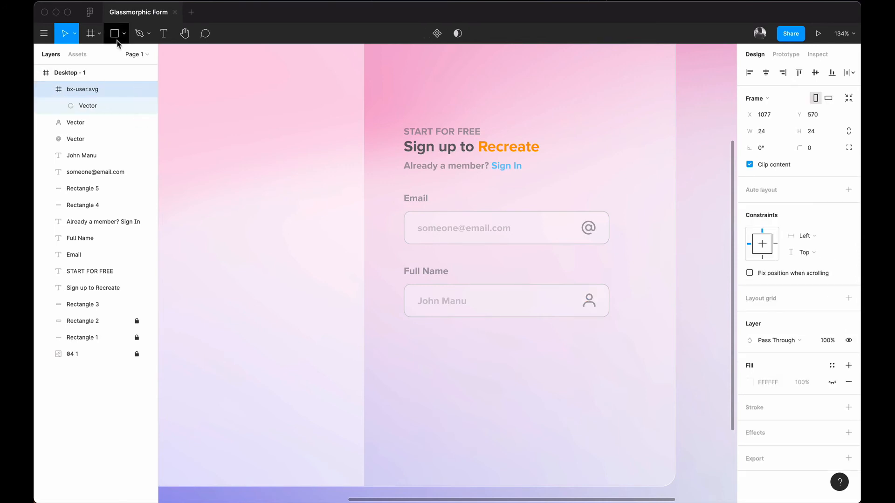
pyautogui.moveTo(82, 70); pyautogui.dragTo(82, 71)
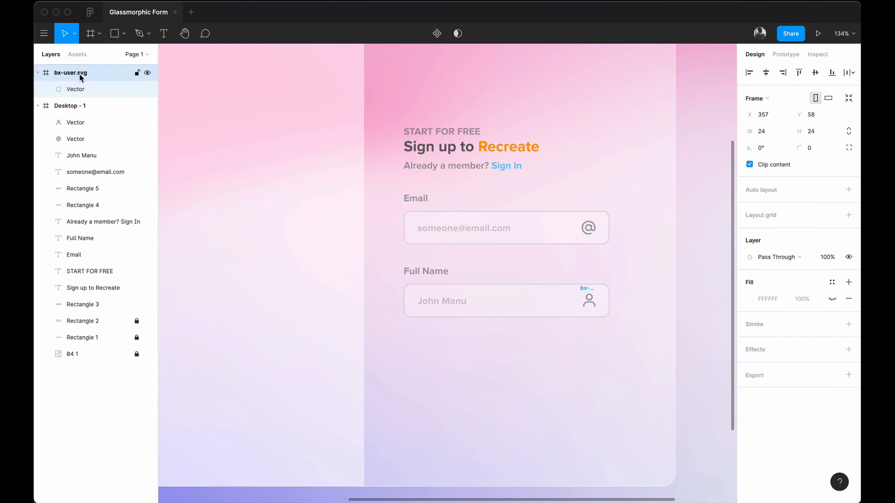
pyautogui.click(84, 93)
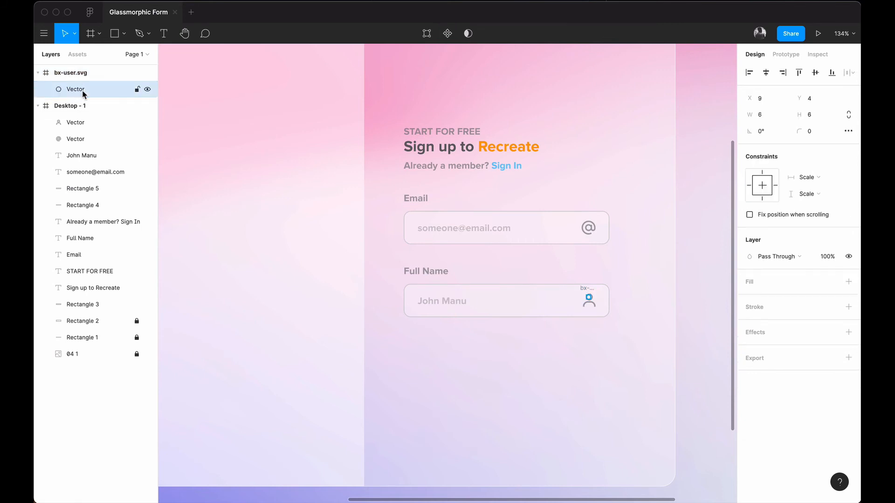
pyautogui.click(75, 73)
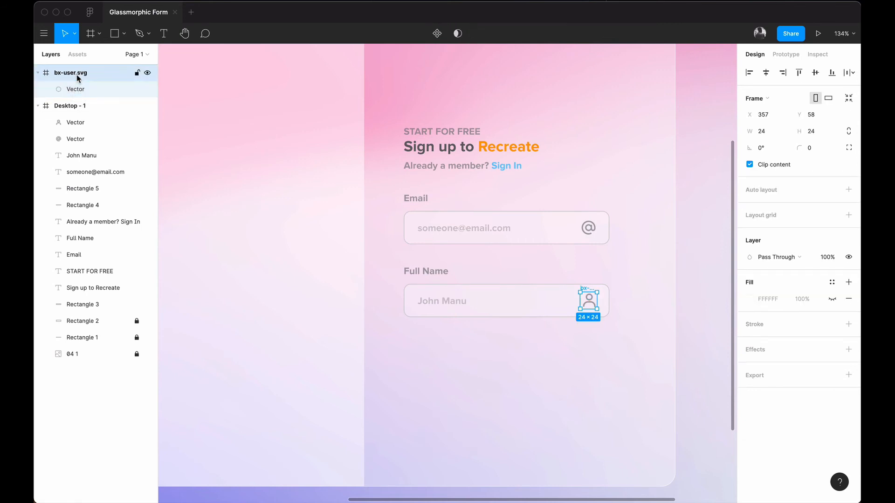
pyautogui.press('Delete')
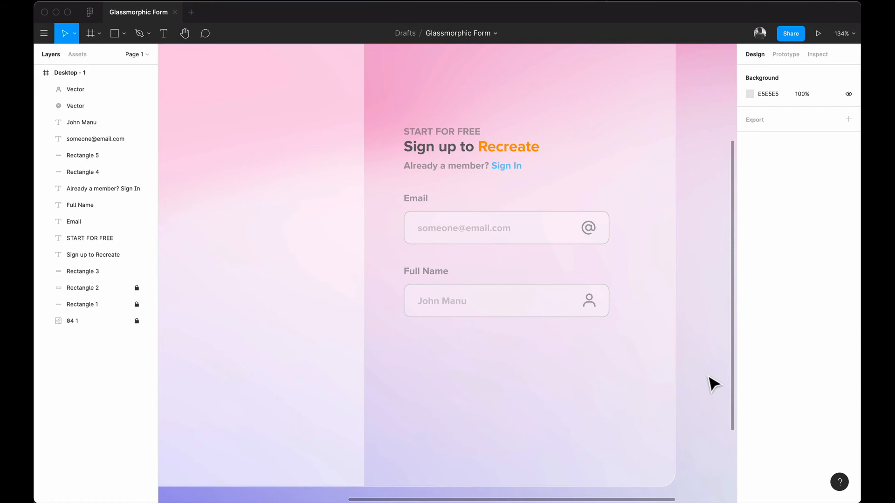
# Step: Alt-drag a copy of the Full Name label and box below it and rename the label 'Password'
pyautogui.click(426, 273)
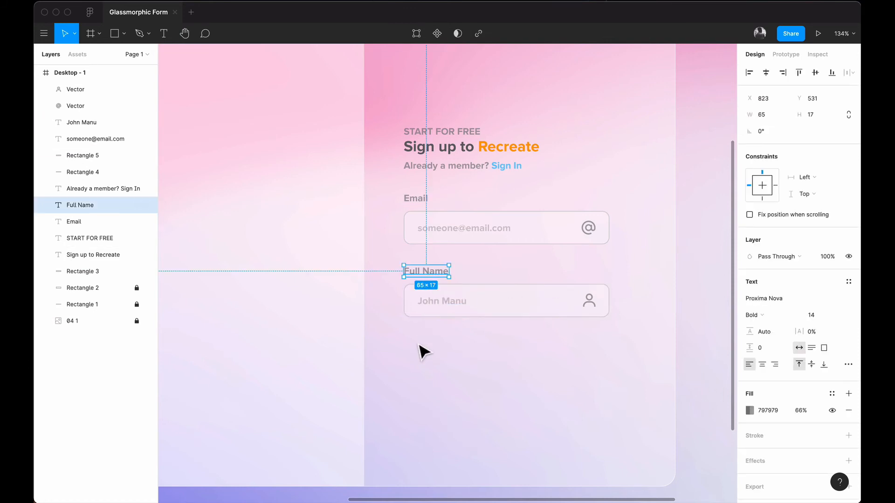
pyautogui.click(440, 359)
pyautogui.moveTo(408, 370); pyautogui.dragTo(565, 267)
pyautogui.keyDown('alt'); pyautogui.moveTo(521, 315); pyautogui.dragTo(518, 381); pyautogui.keyUp('alt')
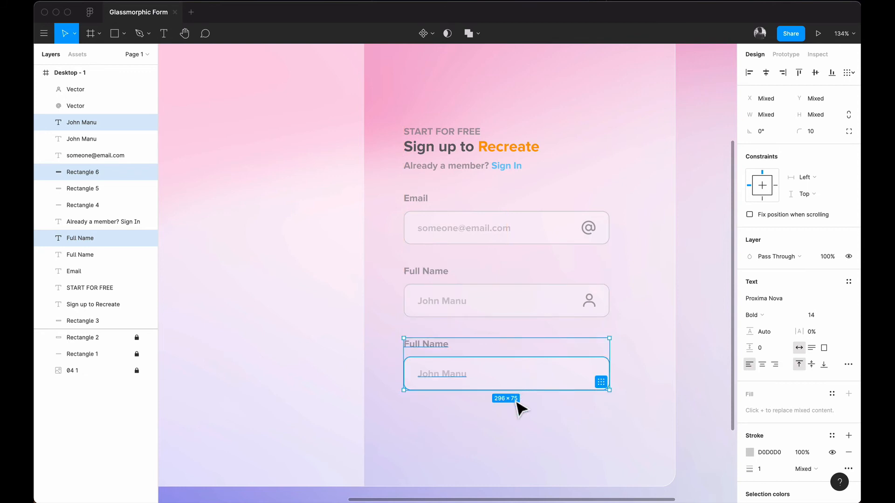
pyautogui.click(516, 435)
pyautogui.doubleClick(426, 345)
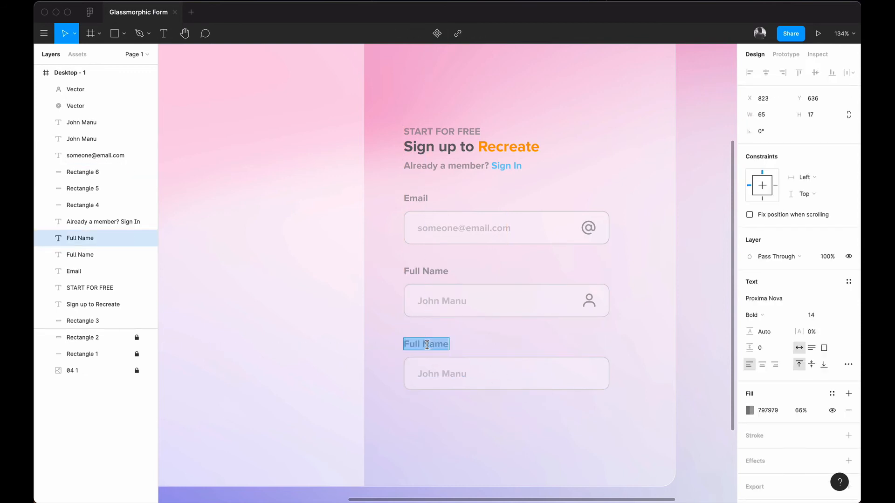
pyautogui.write('Password')
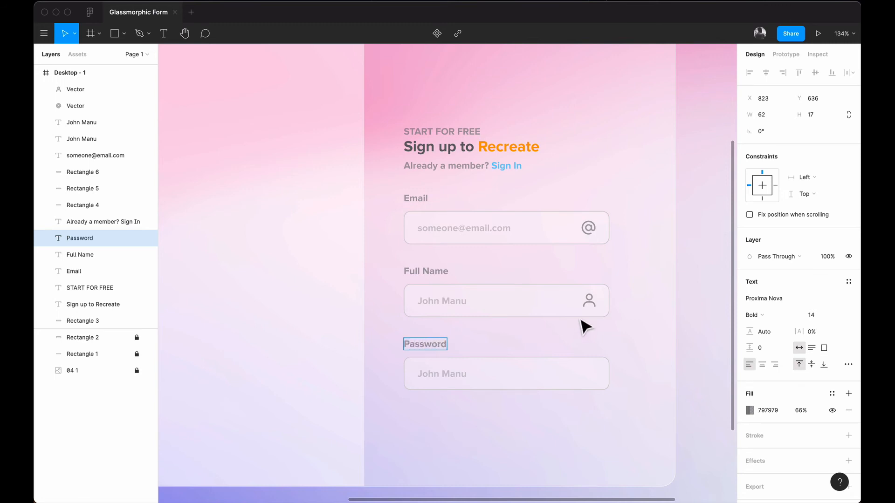
pyautogui.click(457, 422)
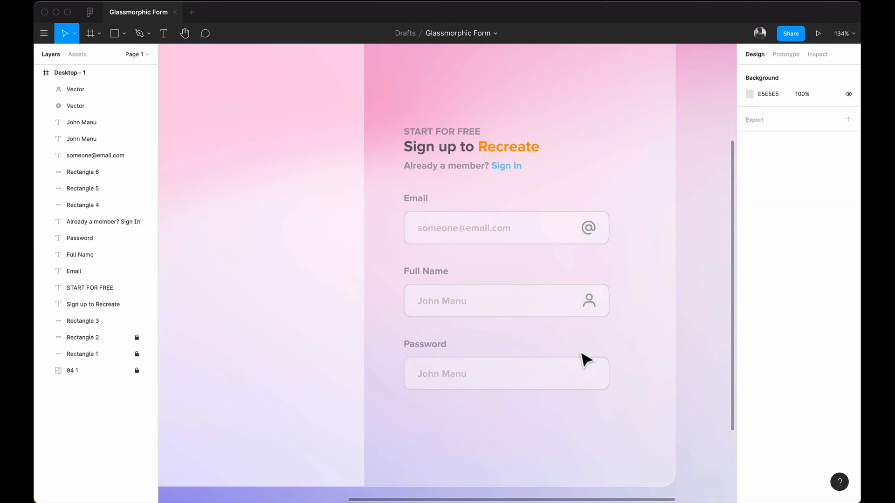
# Step: Insert a lock icon from the Boxicons plugin onto the design
pyautogui.rightClick(577, 435)
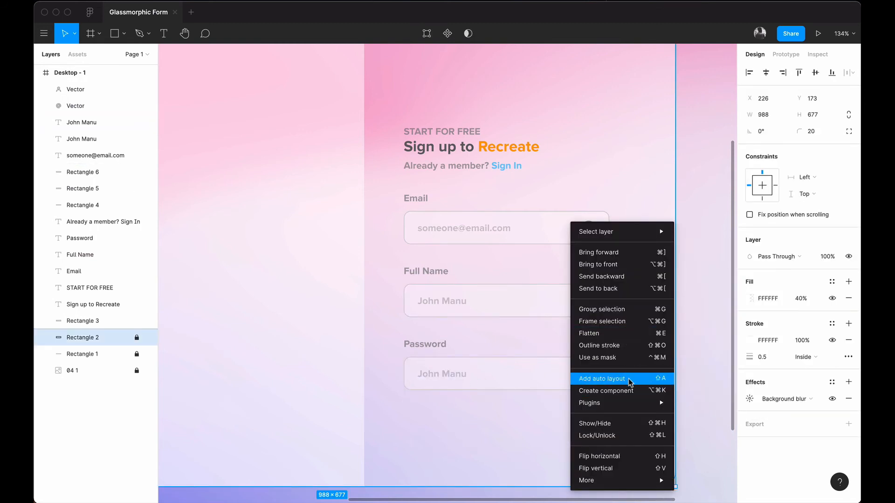
pyautogui.moveTo(623, 399)
pyautogui.click(738, 272)
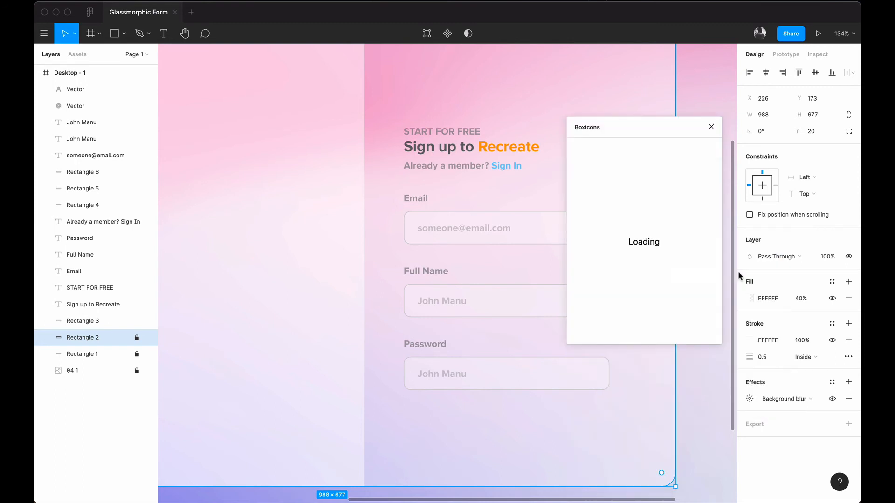
pyautogui.write('lock')
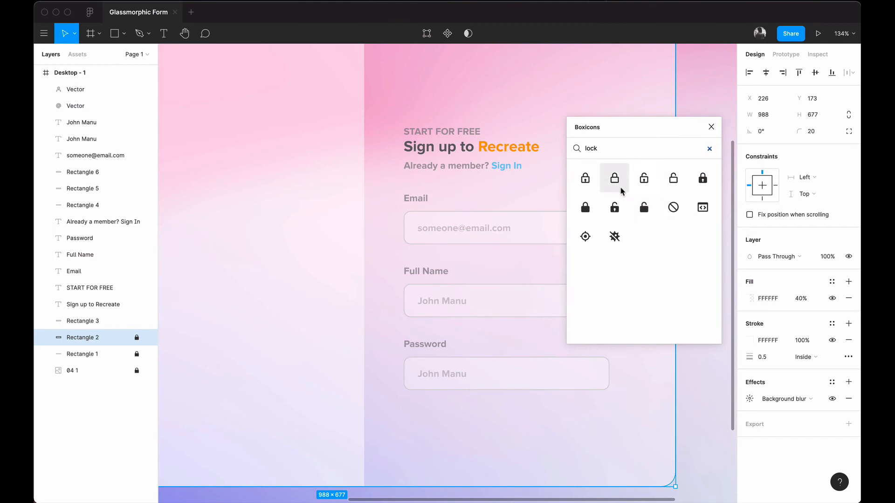
pyautogui.moveTo(615, 190); pyautogui.dragTo(456, 281)
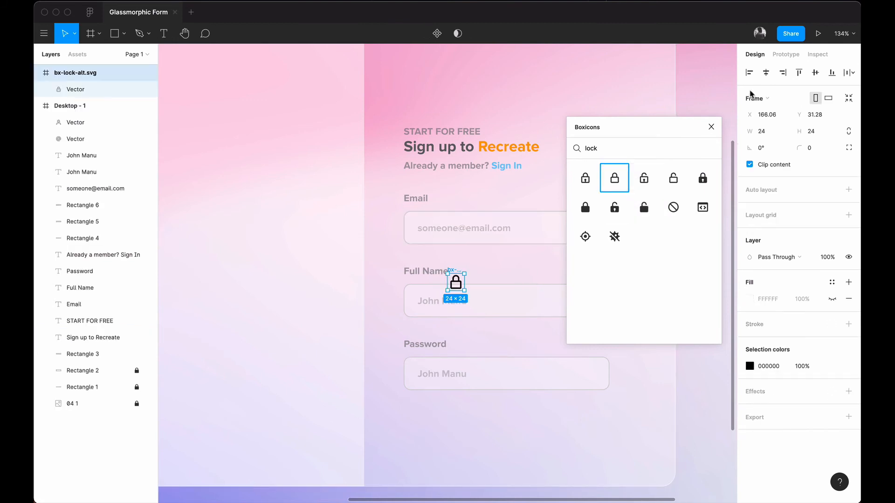
pyautogui.click(711, 127)
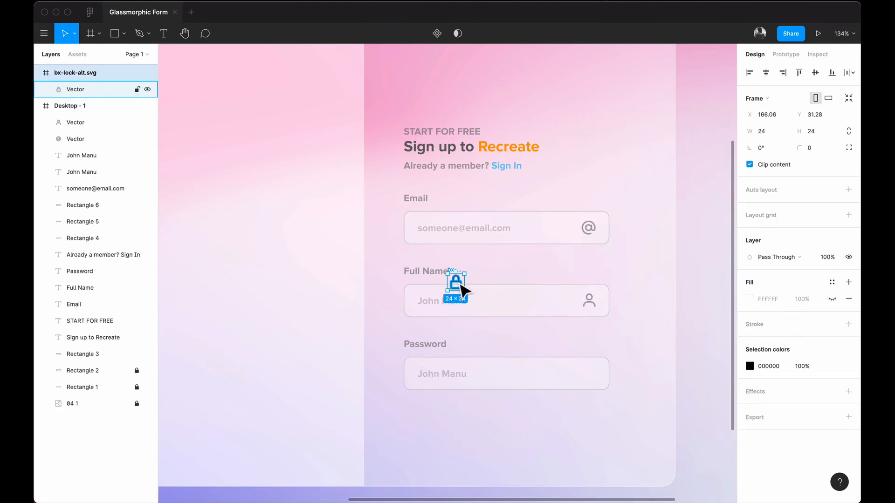
# Step: Place the lock at the Password field's right end and colour it grey 797979 66%
pyautogui.moveTo(457, 285); pyautogui.dragTo(597, 376)
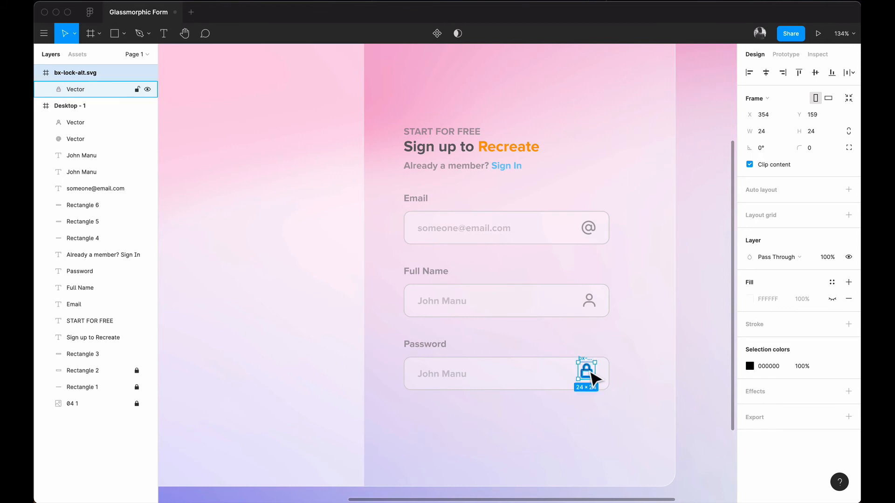
pyautogui.click(749, 367)
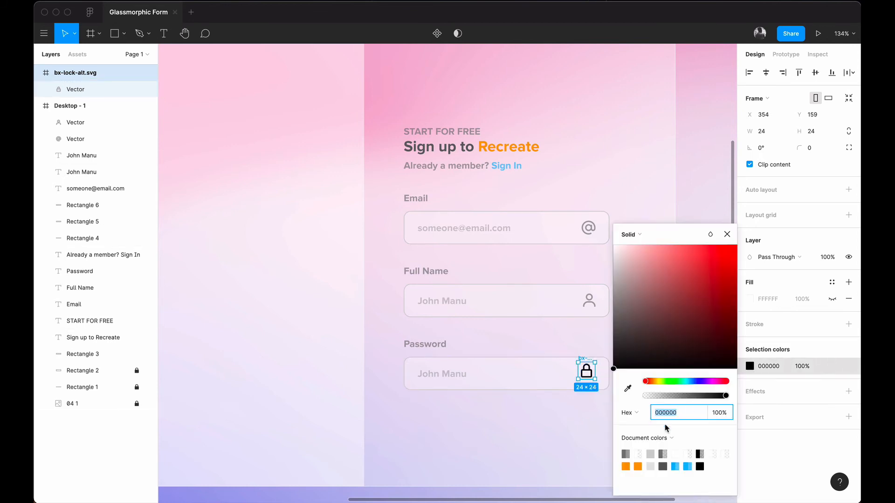
pyautogui.click(625, 454)
pyautogui.click(727, 236)
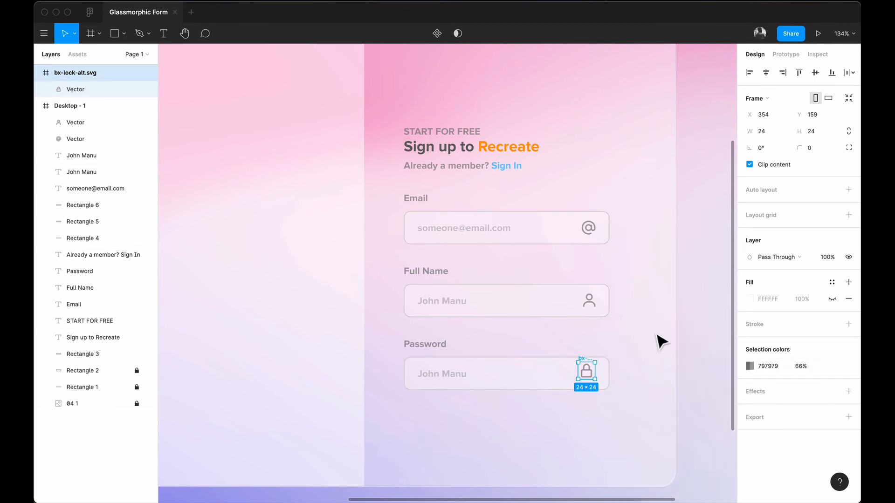
# Step: Nudge the lock's vector shape 3 px right within the Password field
pyautogui.keyDown('shift'); pyautogui.click(564, 391); pyautogui.keyUp('shift')
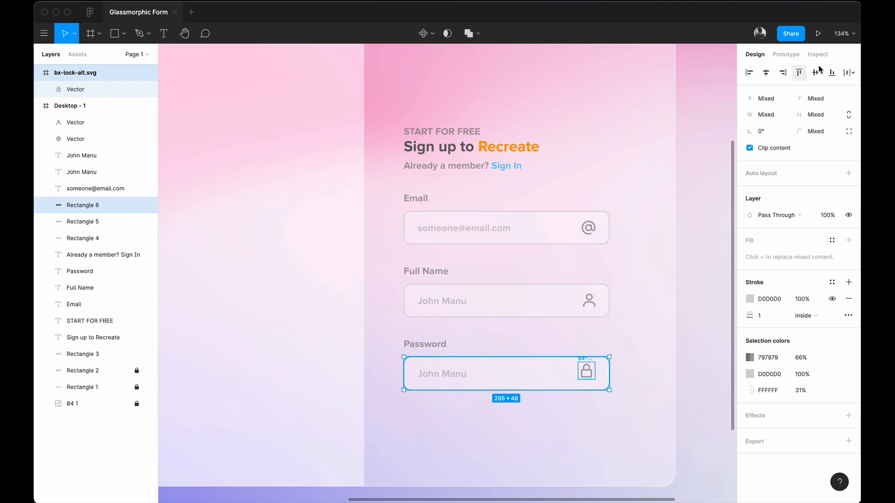
pyautogui.click(641, 371)
pyautogui.click(588, 376)
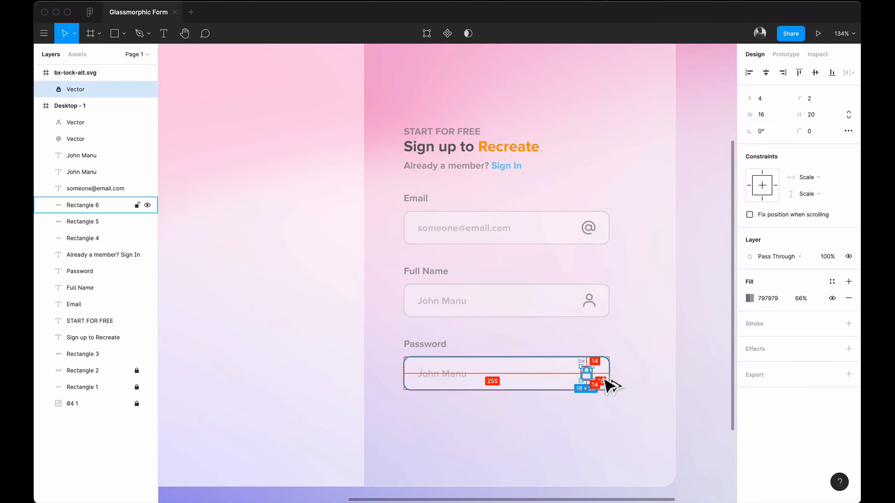
pyautogui.press('Right')
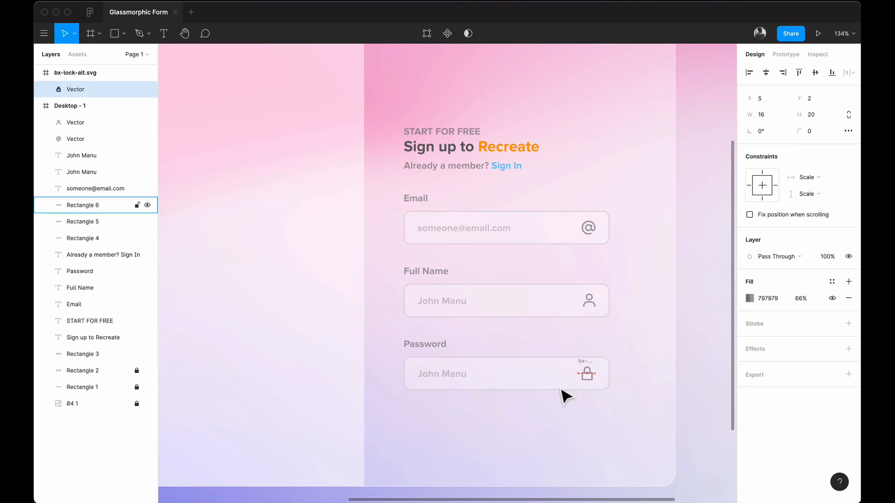
pyautogui.press('Right')
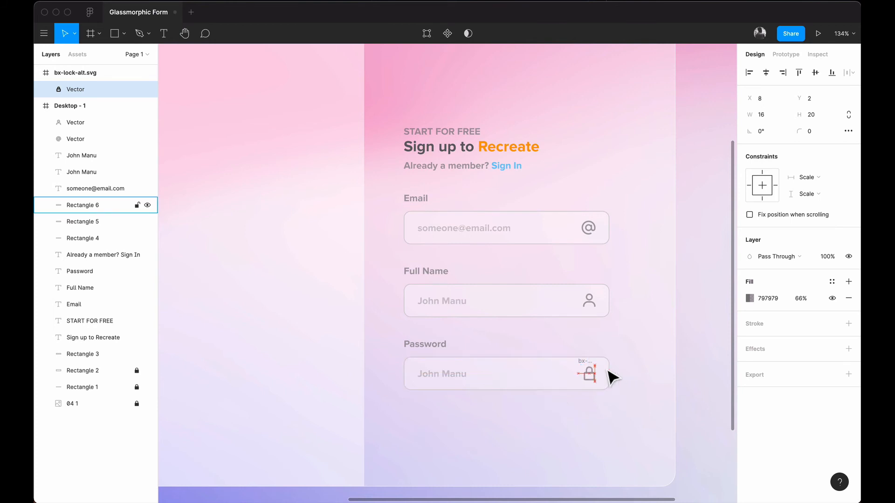
pyautogui.press('Right')
pyautogui.press('Right')
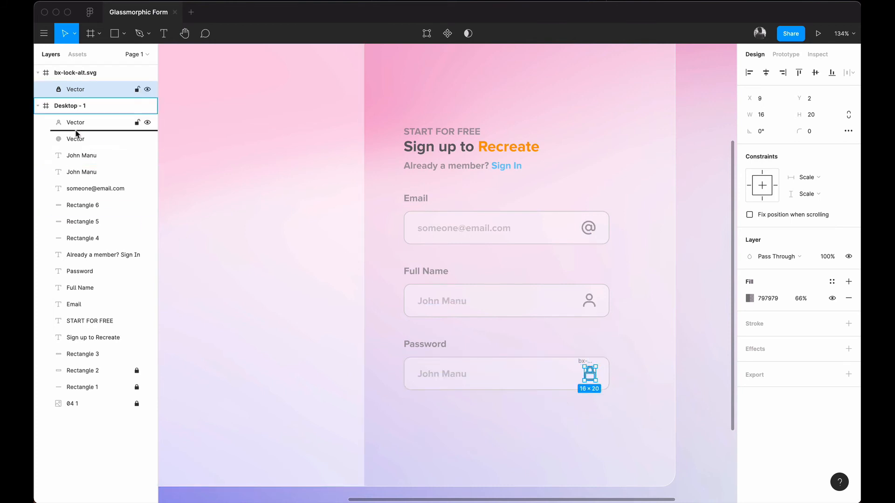
# Step: Move the lock vector into Desktop - 1 and delete the empty bx-lock-alt.svg frame
pyautogui.moveTo(76, 119); pyautogui.dragTo(76, 120)
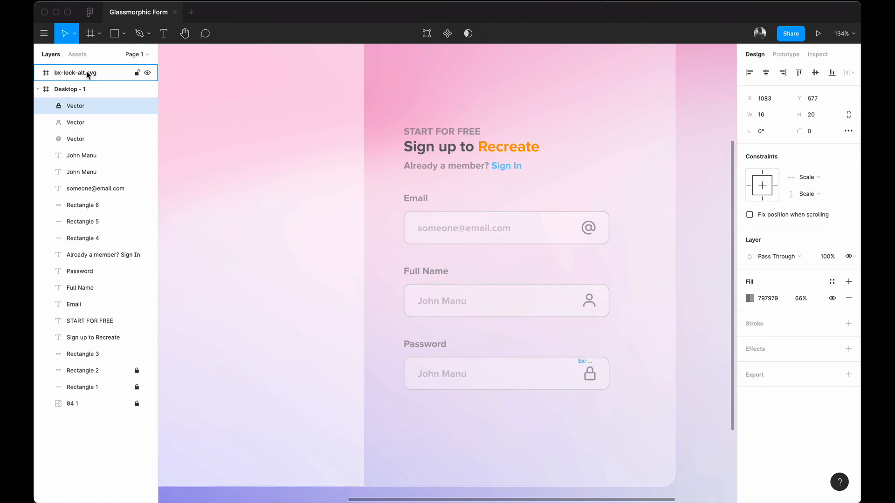
pyautogui.click(88, 73)
pyautogui.press('Delete')
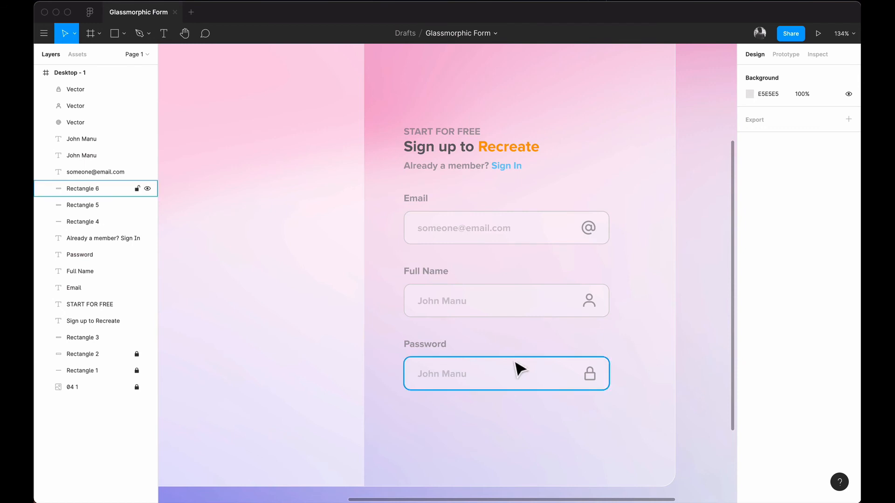
# Step: Select all the form elements and move the whole form higher in the card
pyautogui.scroll(3, 641, 325)
pyautogui.scroll(-3, 641, 325)
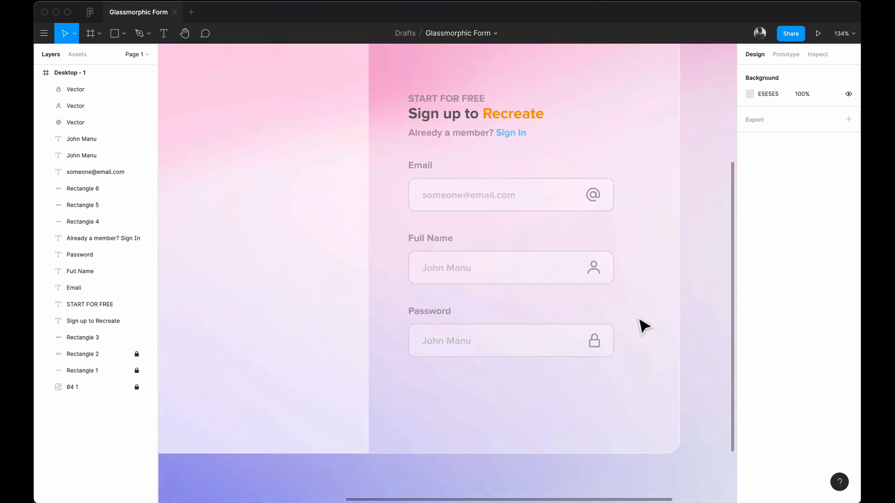
pyautogui.scroll(2, 641, 325)
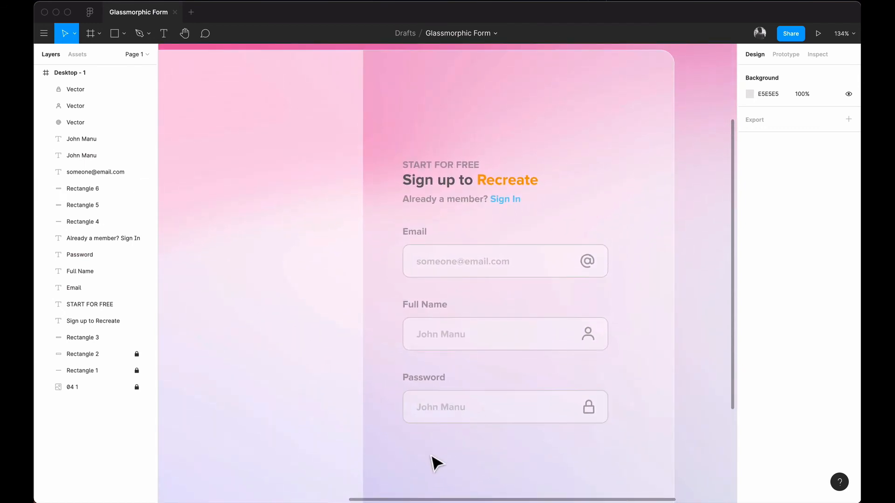
pyautogui.moveTo(411, 464); pyautogui.dragTo(500, 156)
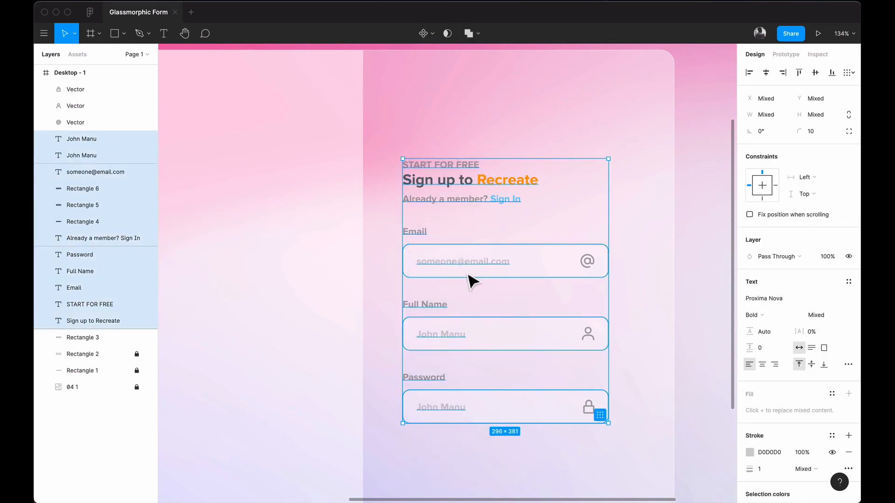
pyautogui.moveTo(468, 274)
pyautogui.mouseDown()
pyautogui.moveTo(464, 251)
pyautogui.moveTo(470, 281)
pyautogui.mouseUp()
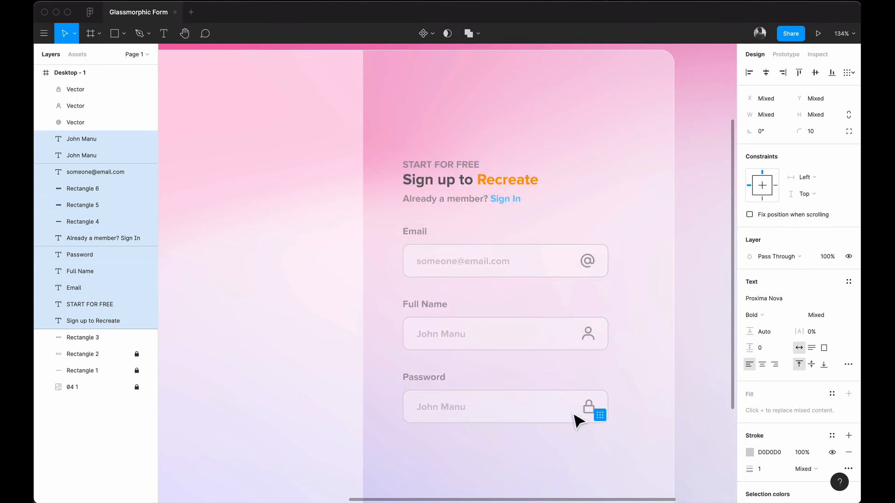
pyautogui.moveTo(622, 453); pyautogui.dragTo(394, 162)
pyautogui.moveTo(453, 265); pyautogui.dragTo(452, 226)
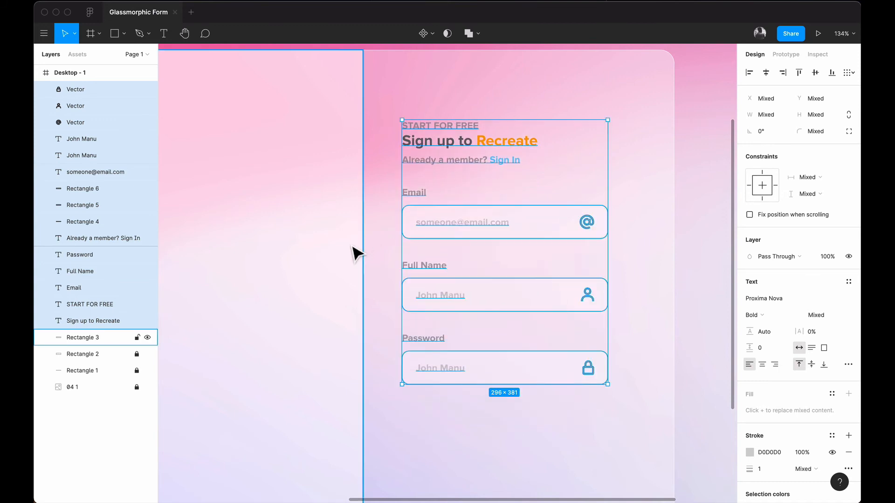
# Step: Nudge the form left until it sits 50 px from the left panel's edge
pyautogui.press('alt')
pyautogui.press('Left')
pyautogui.press('Left')
pyautogui.press('alt')
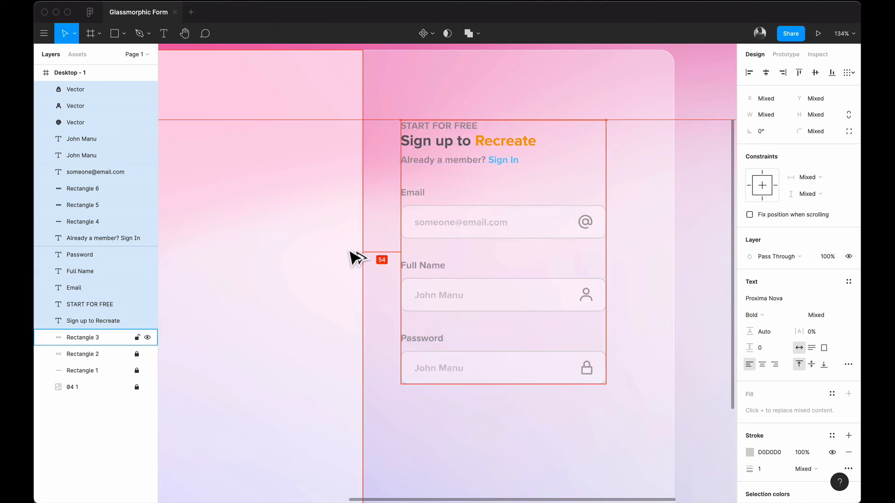
pyautogui.press('Left')
pyautogui.press('Left')
pyautogui.press('Left')
pyautogui.press('Left')
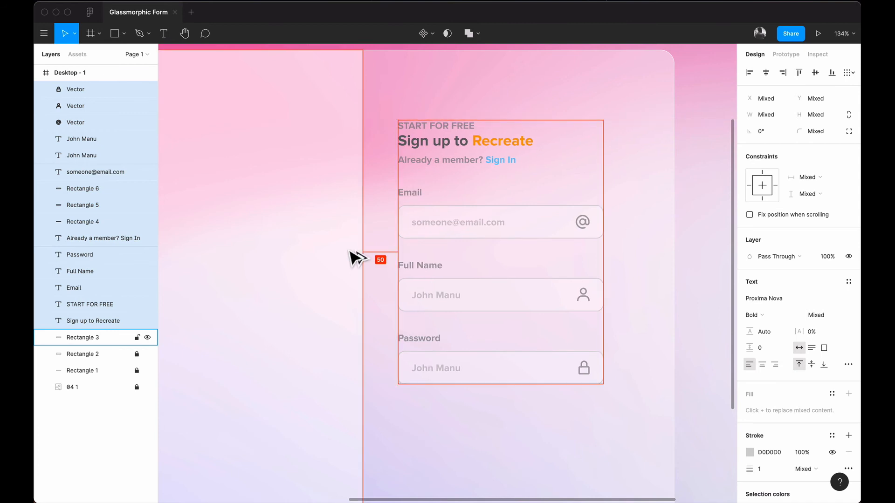
pyautogui.scroll(-5, 466, 277)
pyautogui.scroll(4, 463, 279)
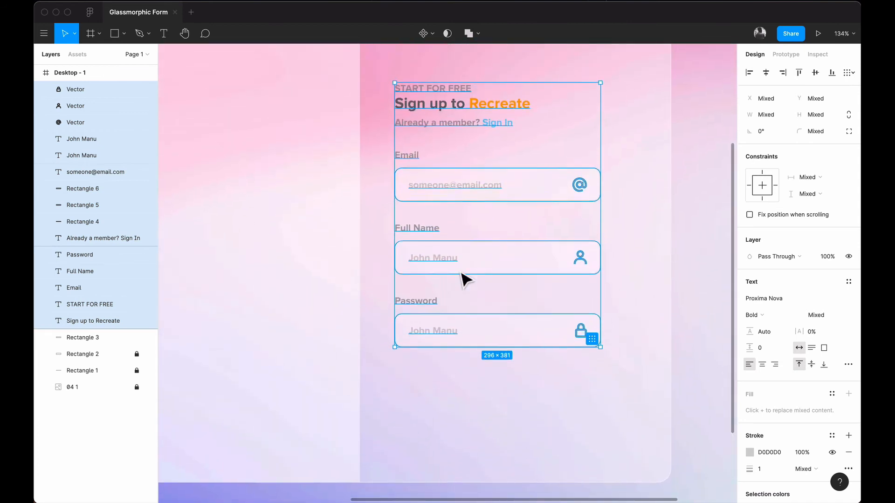
pyautogui.scroll(4, 463, 280)
pyautogui.scroll(-3, 464, 280)
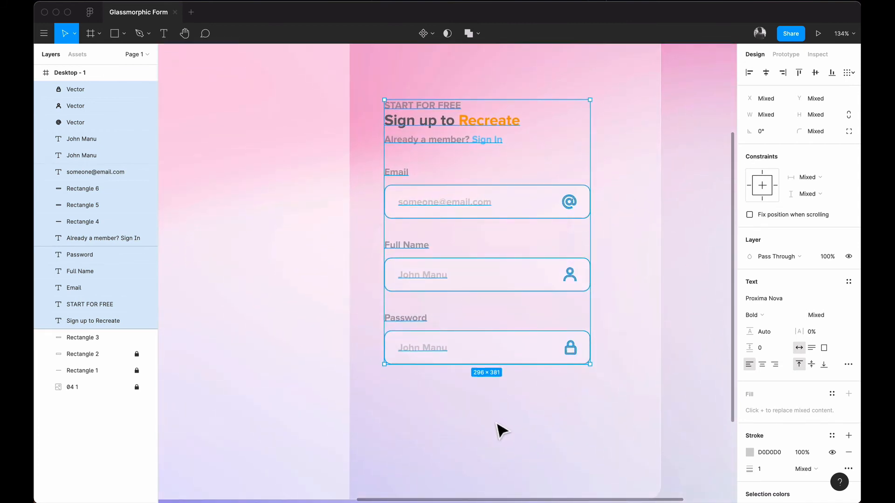
pyautogui.click(495, 429)
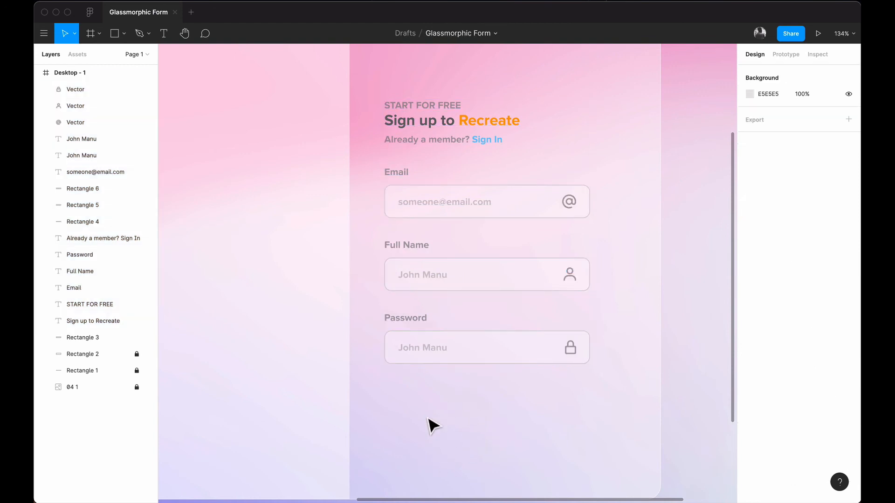
pyautogui.click(483, 363)
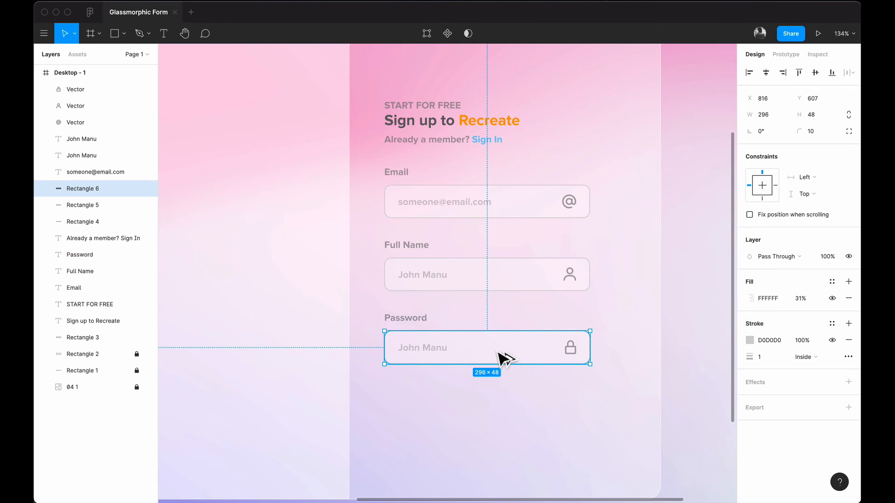
# Step: Duplicate the Password input box below it to make the button shape
pyautogui.moveTo(499, 355); pyautogui.dragTo(497, 405)
pyautogui.click(510, 345)
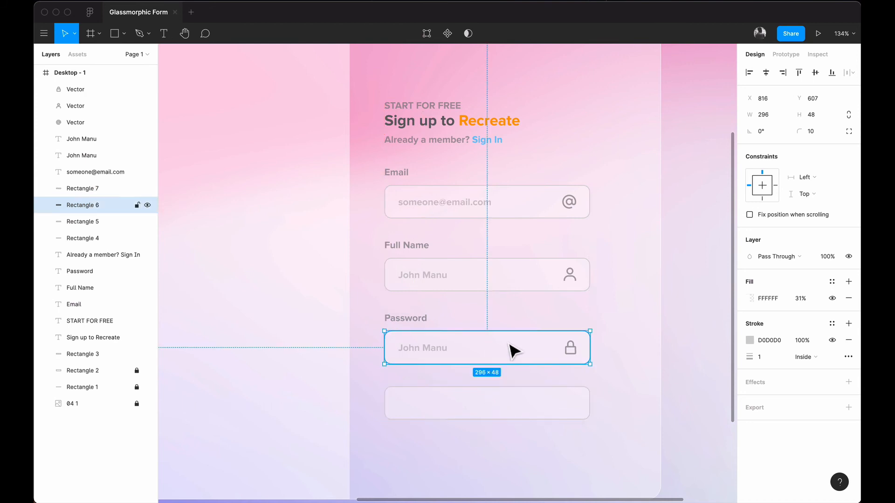
pyautogui.click(521, 416)
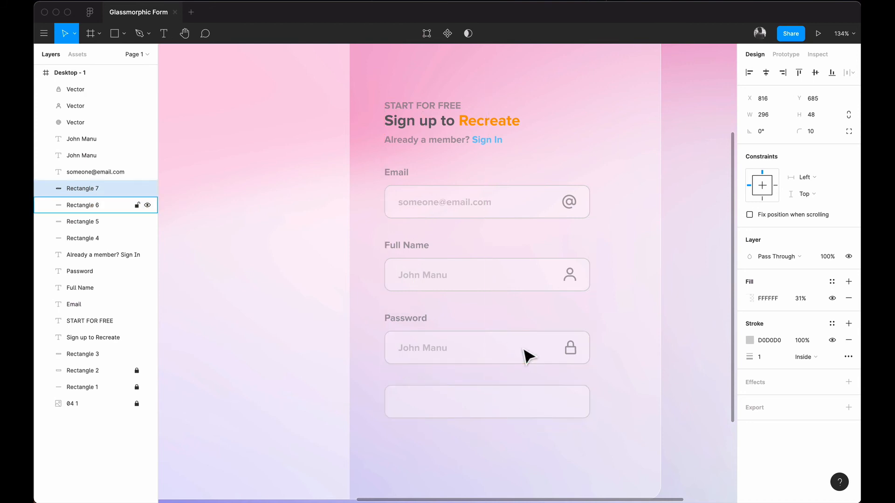
pyautogui.click(529, 455)
pyautogui.click(535, 399)
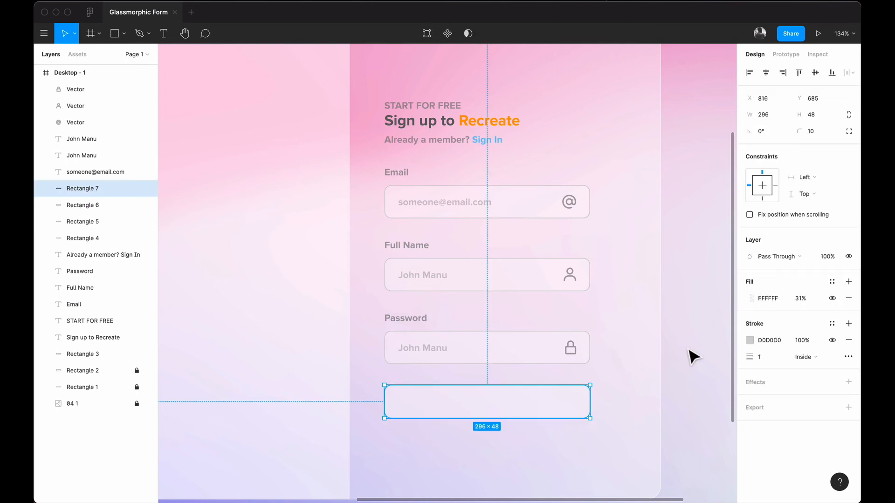
# Step: Remove the new box's border and fill it with Recreate's orange, FF9D2B
pyautogui.click(849, 341)
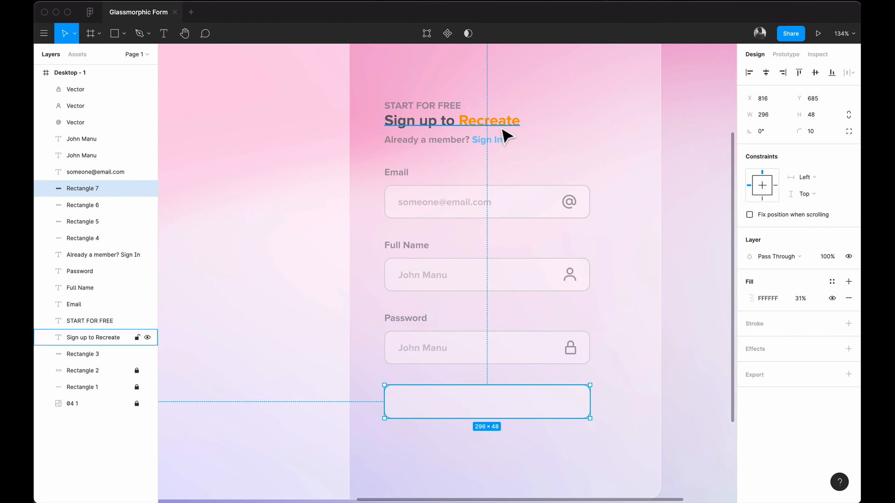
pyautogui.click(750, 299)
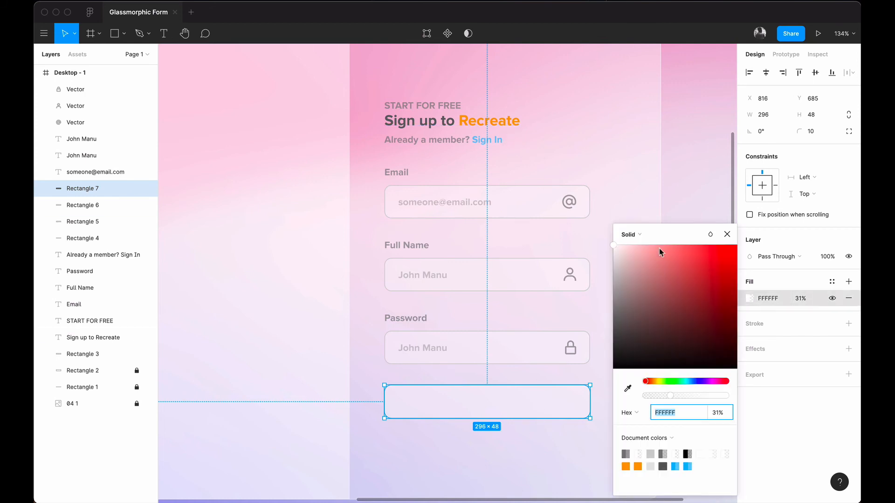
pyautogui.click(628, 389)
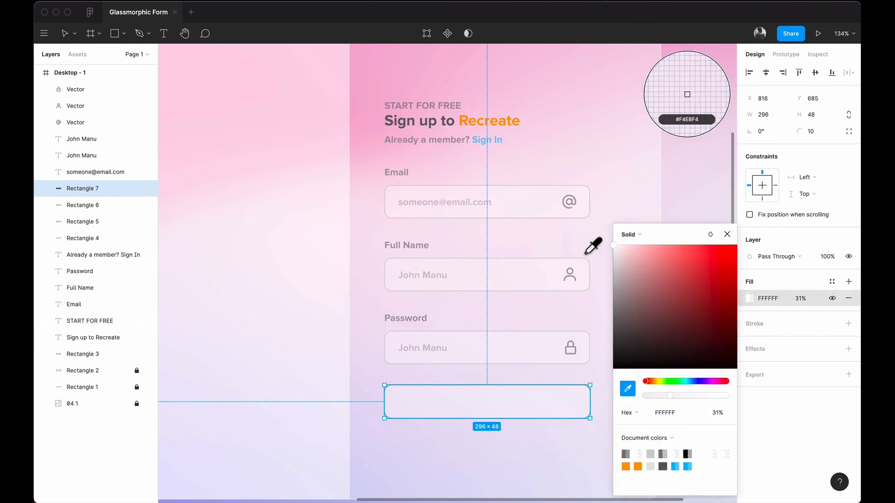
pyautogui.click(472, 132)
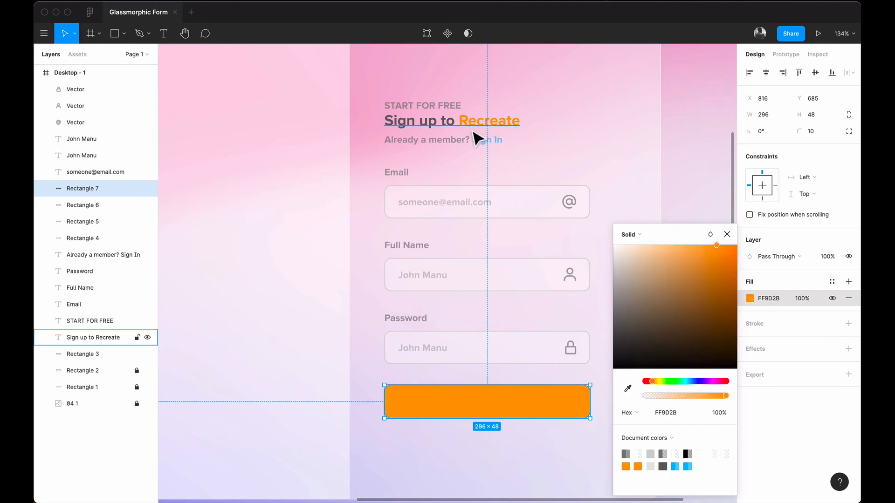
pyautogui.click(727, 238)
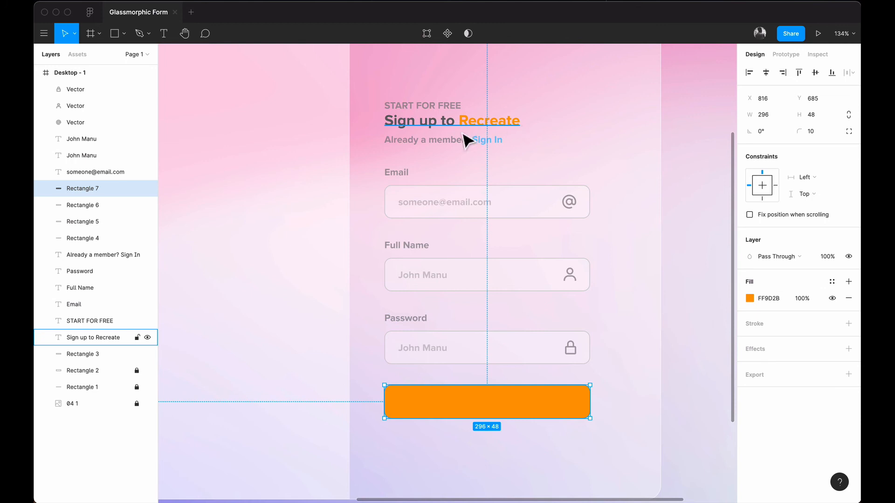
pyautogui.click(644, 394)
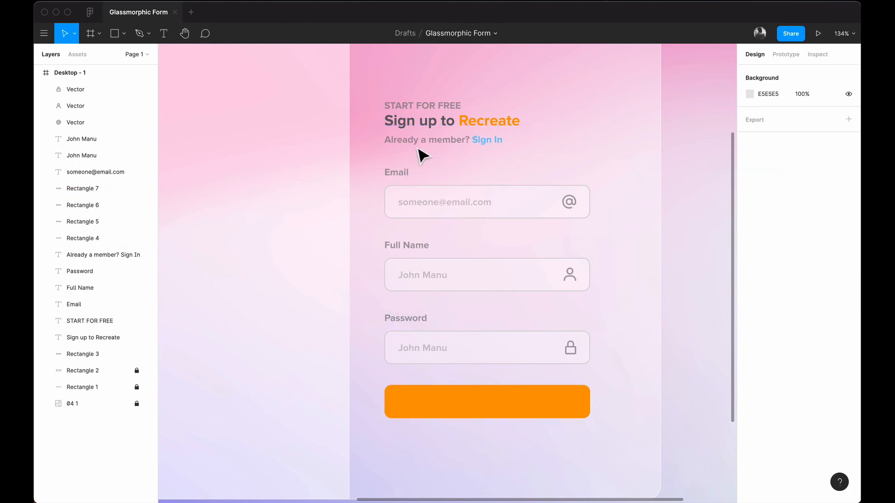
# Step: Duplicate the START FOR FREE text onto the orange button, layered above the rectangle
pyautogui.click(425, 108)
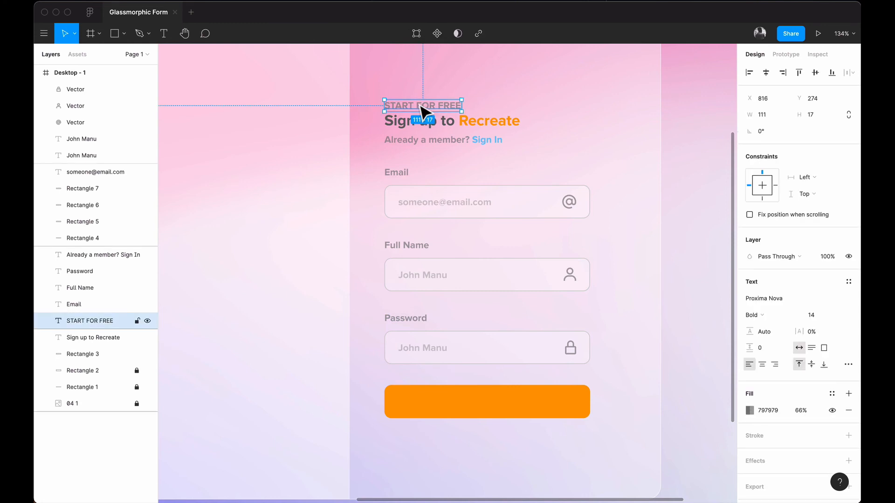
pyautogui.moveTo(419, 109); pyautogui.dragTo(479, 403)
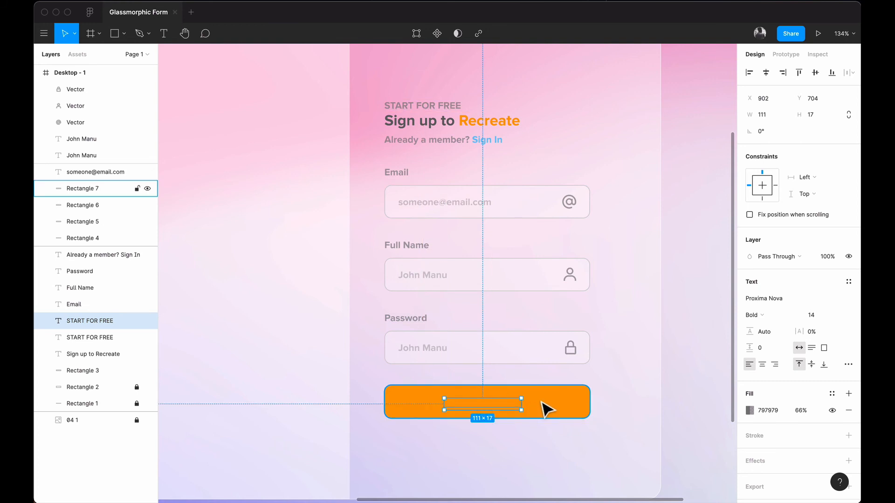
pyautogui.moveTo(86, 321); pyautogui.dragTo(98, 187)
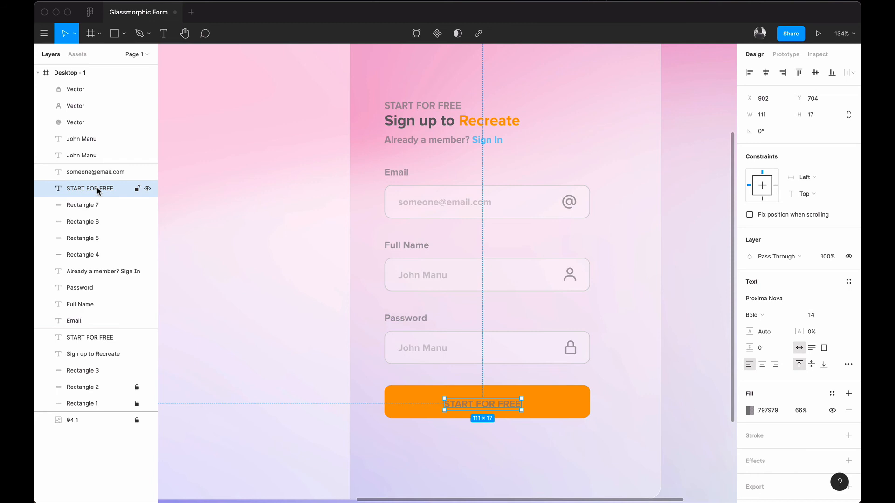
pyautogui.click(727, 393)
pyautogui.click(509, 405)
# Step: Set the button text's fill to white FFFFFF at 100% opacity
pyautogui.click(756, 415)
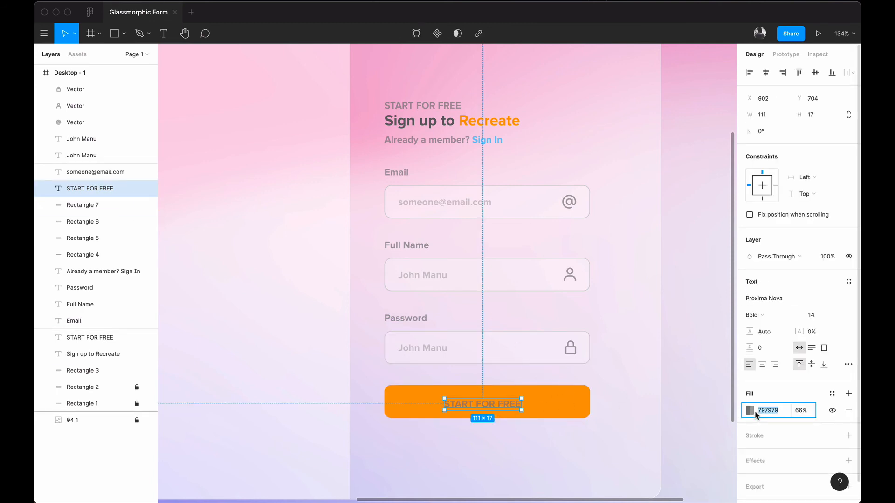
pyautogui.click(749, 411)
pyautogui.write('ffffff')
pyautogui.press('Return')
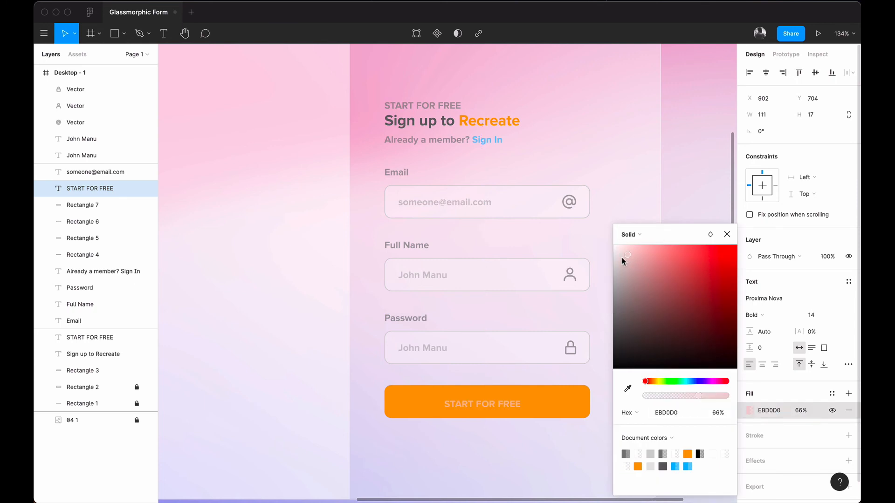
pyautogui.moveTo(699, 395); pyautogui.dragTo(758, 402)
pyautogui.click(708, 213)
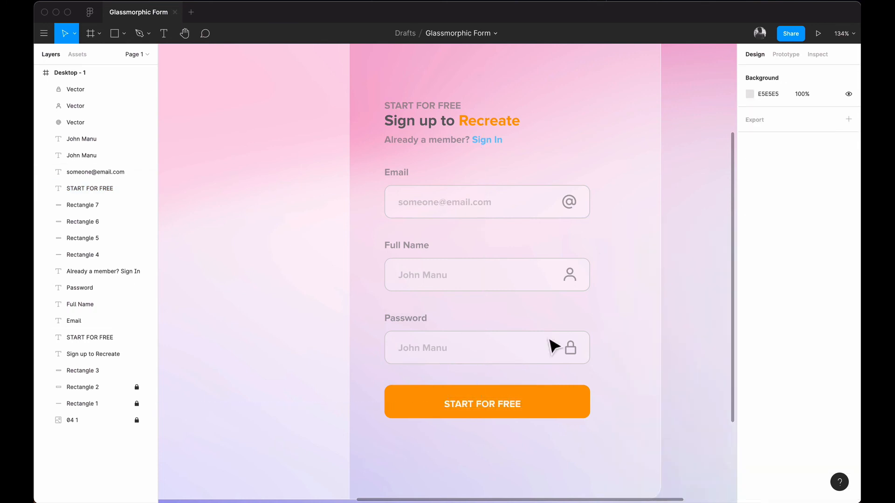
# Step: Retype the text as SIGN UP and centre it horizontally and vertically on the button
pyautogui.doubleClick(461, 405)
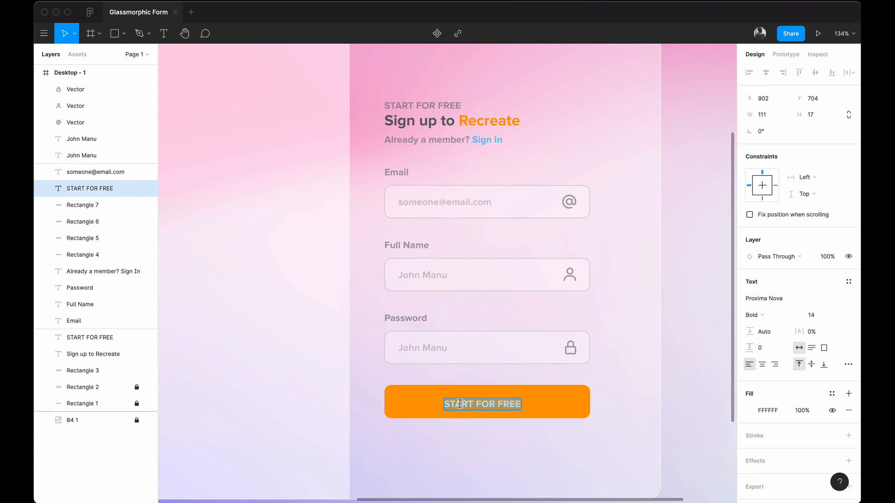
pyautogui.write('SIGN UP')
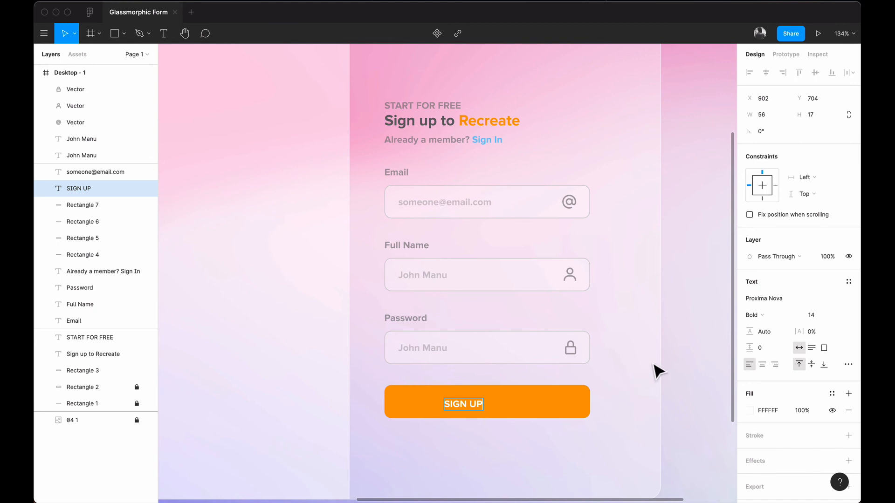
pyautogui.press('Escape')
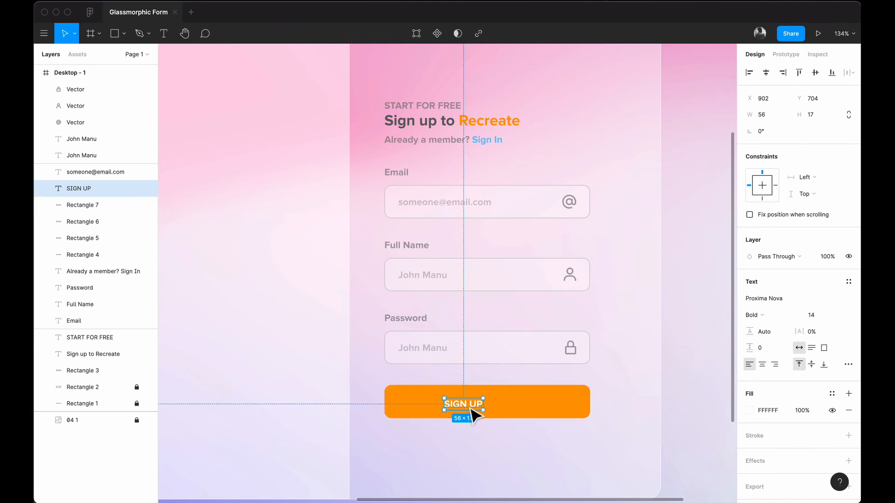
pyautogui.moveTo(470, 409); pyautogui.dragTo(496, 408)
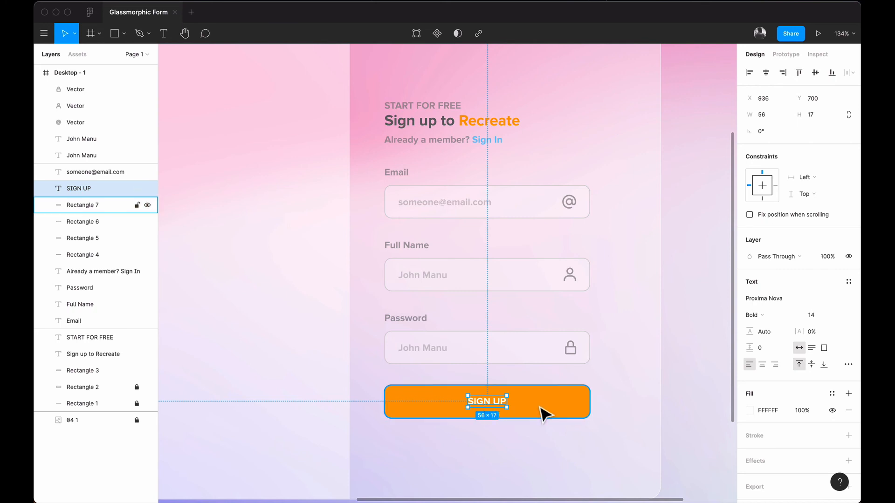
pyautogui.keyDown('shift'); pyautogui.click(540, 408); pyautogui.keyUp('shift')
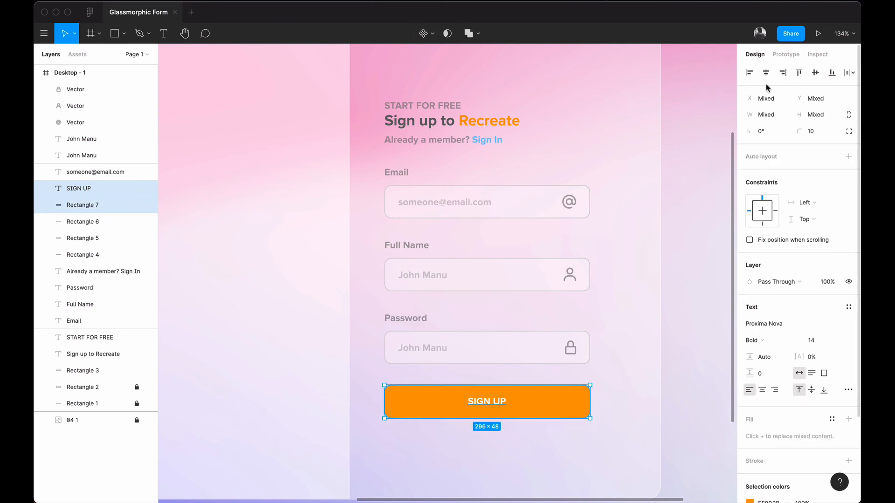
pyautogui.click(816, 73)
pyautogui.click(690, 350)
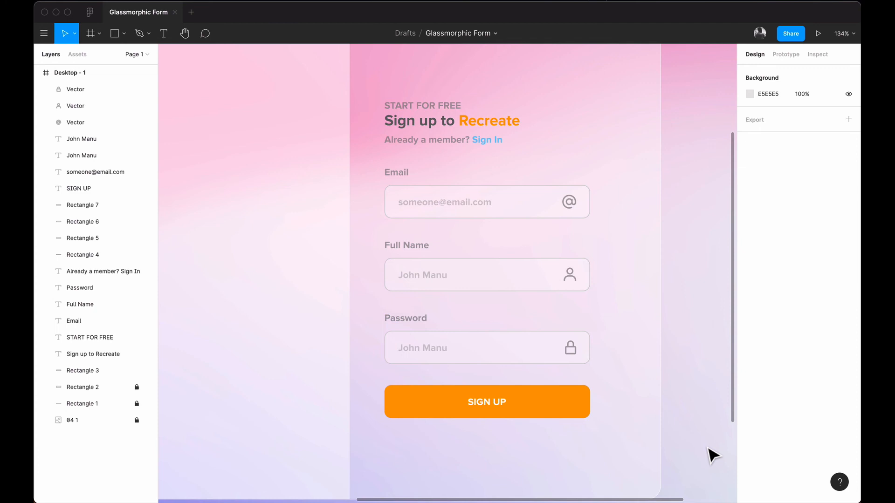
# Step: Copy the 'Sign up to Recreate' heading into the left panel and trim it to 'Recreate'
pyautogui.scroll(-5, 525, 356)
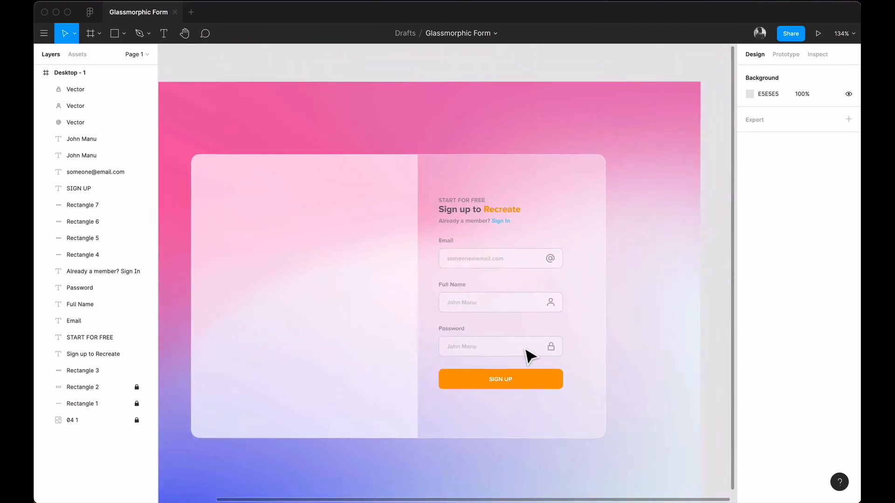
pyautogui.scroll(3, 526, 355)
pyautogui.hscroll(-5, 527, 356)
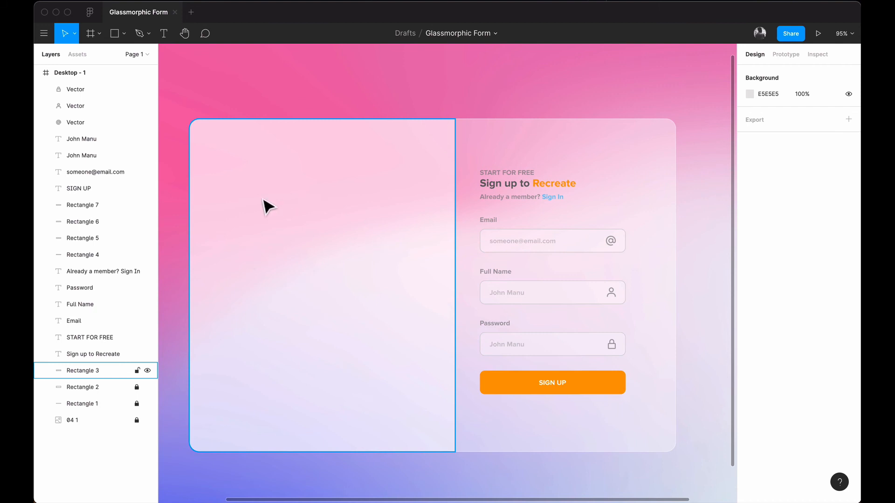
pyautogui.click(562, 188)
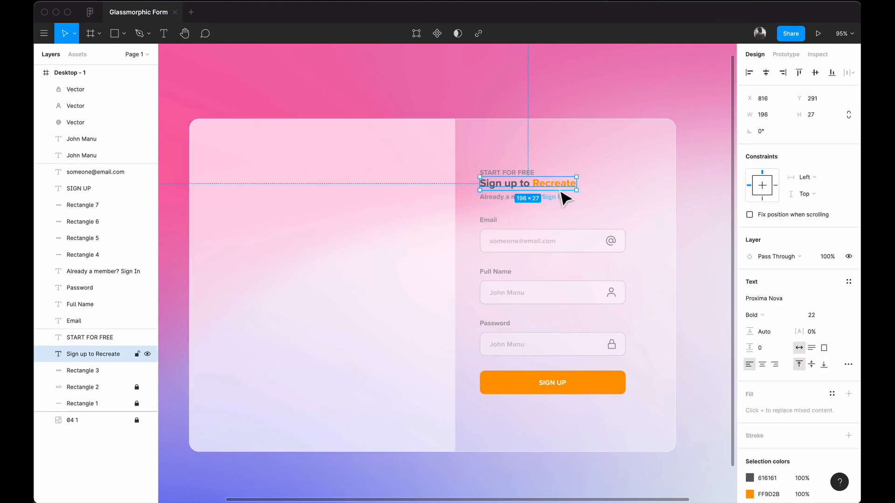
pyautogui.moveTo(562, 191); pyautogui.dragTo(310, 170)
pyautogui.moveTo(281, 154); pyautogui.dragTo(272, 151)
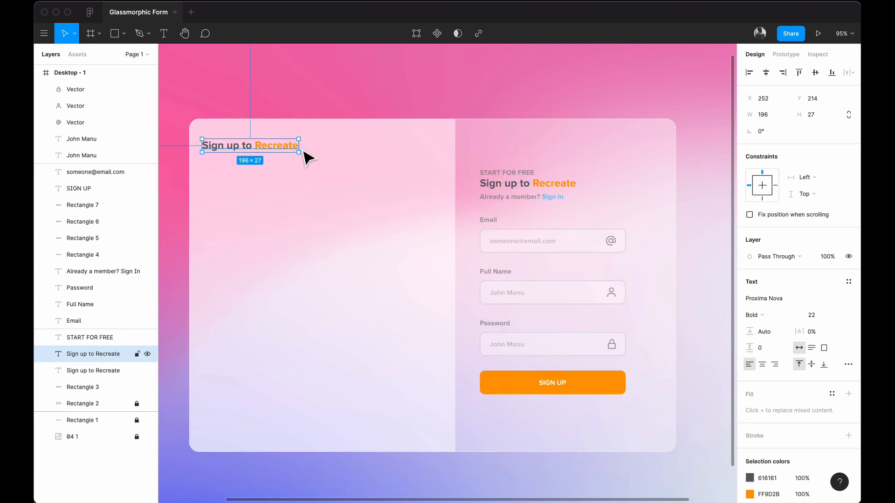
pyautogui.doubleClick(252, 143)
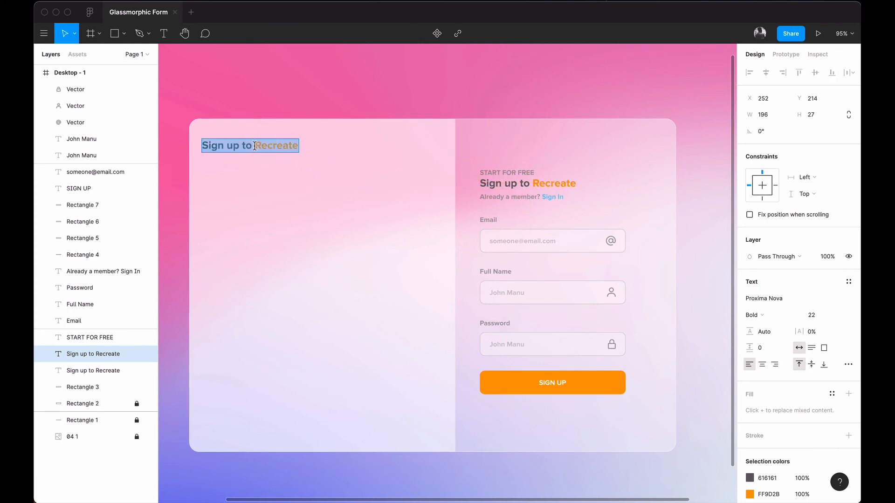
pyautogui.moveTo(298, 146); pyautogui.dragTo(206, 150)
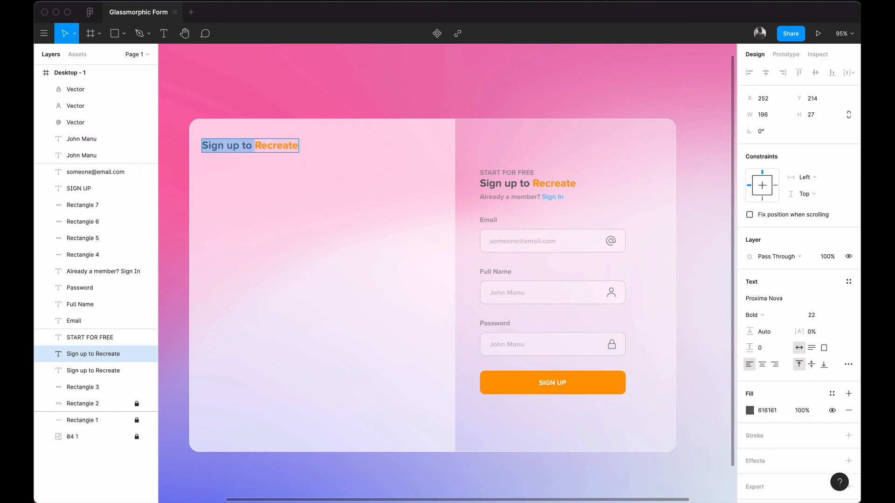
pyautogui.press('BackSpace')
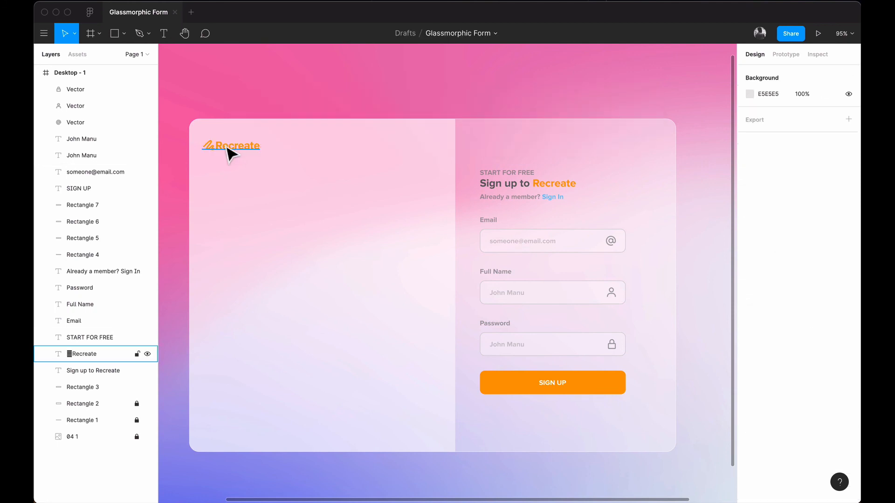
# Step: Position the Recreate logo with even margins at the card's top-left corner
pyautogui.moveTo(230, 147)
pyautogui.mouseDown()
pyautogui.moveTo(239, 147)
pyautogui.moveTo(230, 147)
pyautogui.mouseUp()
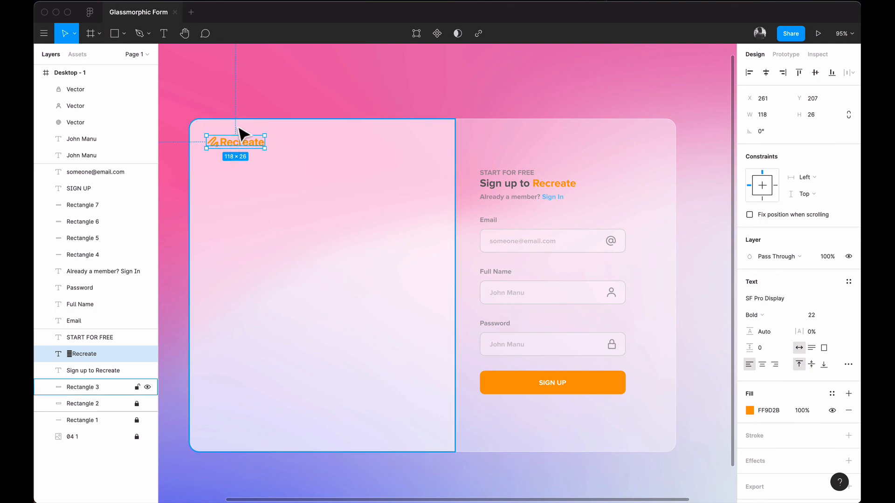
pyautogui.press('alt')
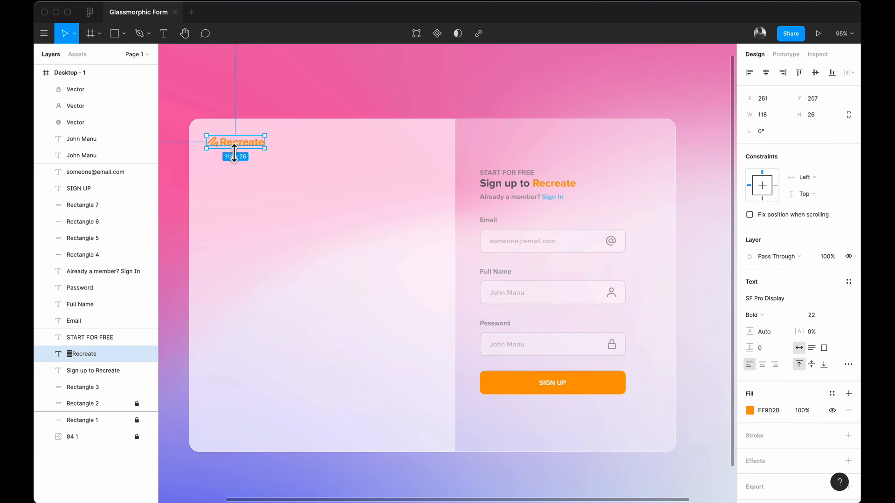
pyautogui.hotkey('shift', 'Down')
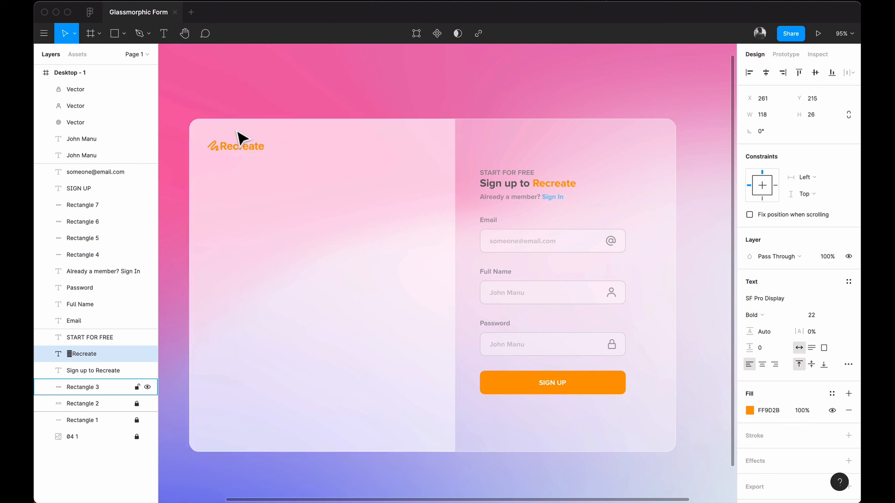
pyautogui.press('Up')
pyautogui.press('Up')
pyautogui.press('Up')
pyautogui.press('Right')
pyautogui.press('Right')
pyautogui.press('Right')
pyautogui.press('Up')
pyautogui.press('Right')
pyautogui.press('Right')
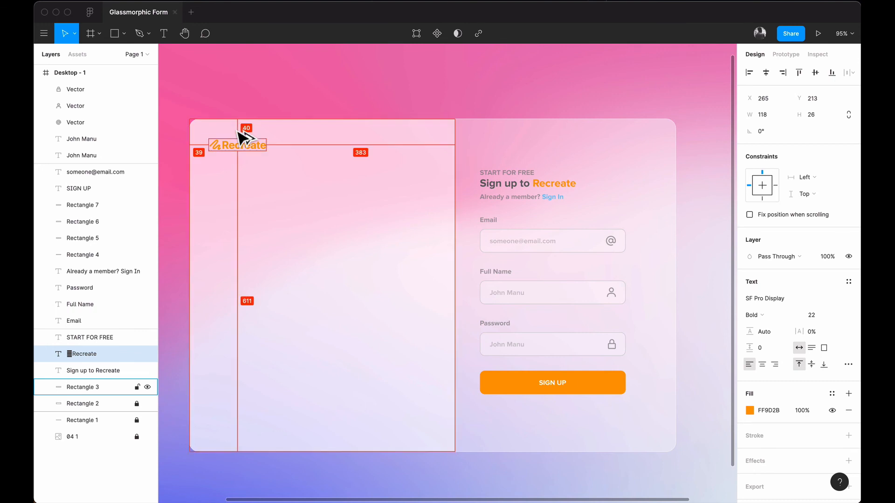
pyautogui.click(306, 327)
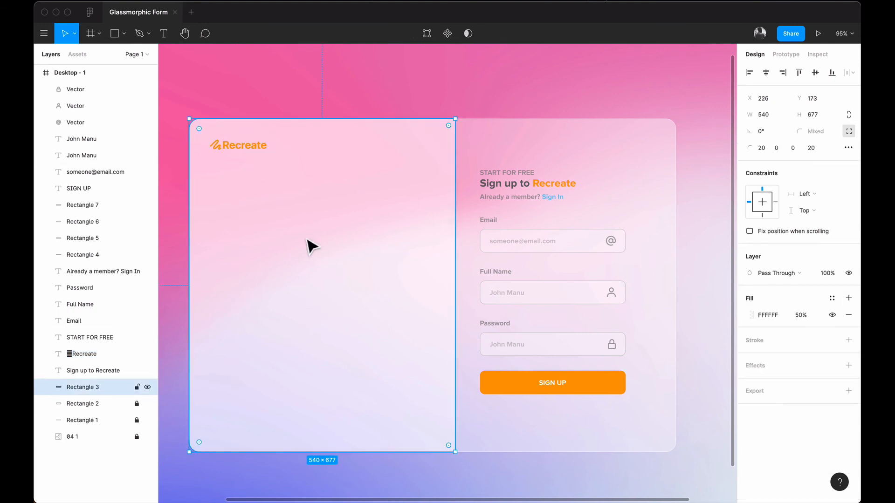
pyautogui.click(421, 80)
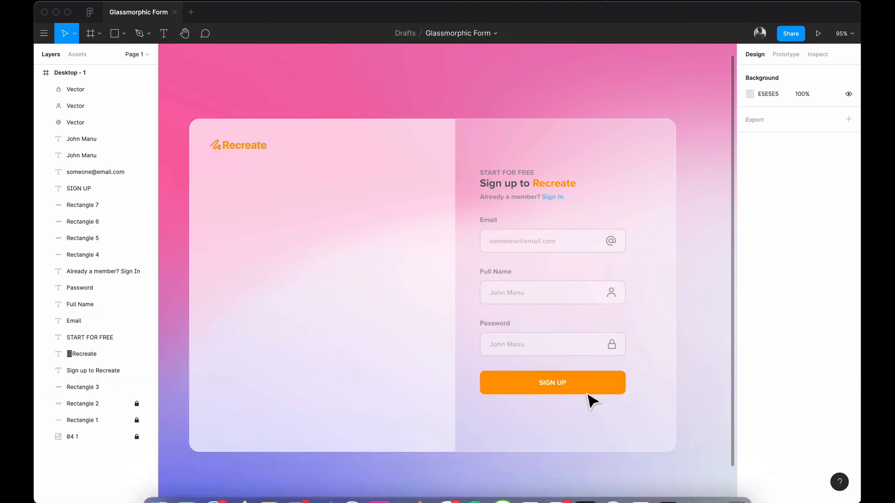
pyautogui.click(438, 394)
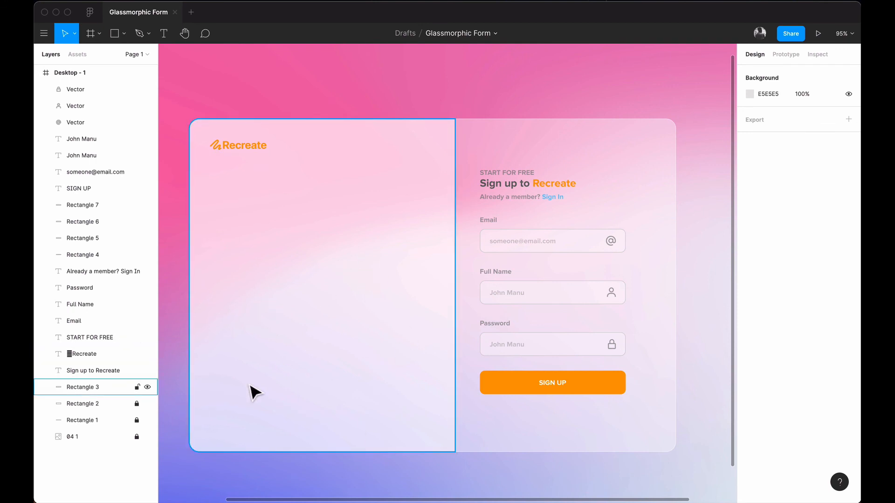
pyautogui.press('Escape')
# Step: In unDraw, search illustrations for 'drawing' and open the colour picker at #6C63FF
pyautogui.moveTo(557, 494)
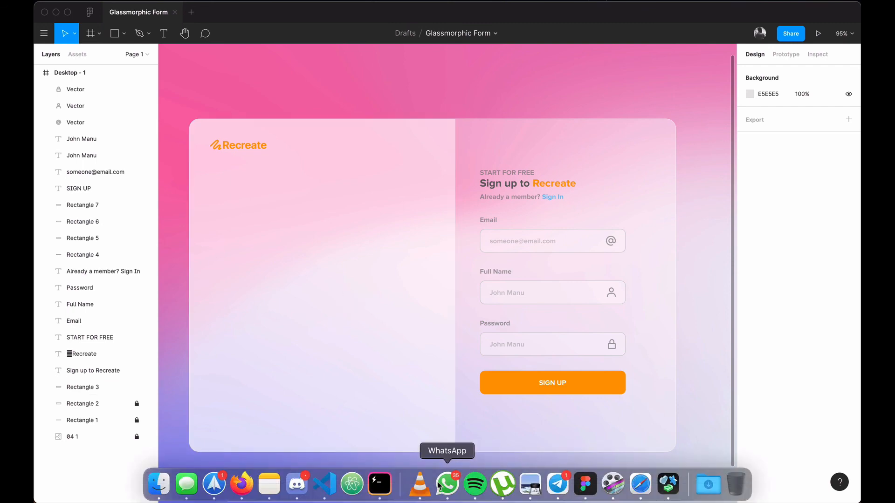
pyautogui.click(241, 485)
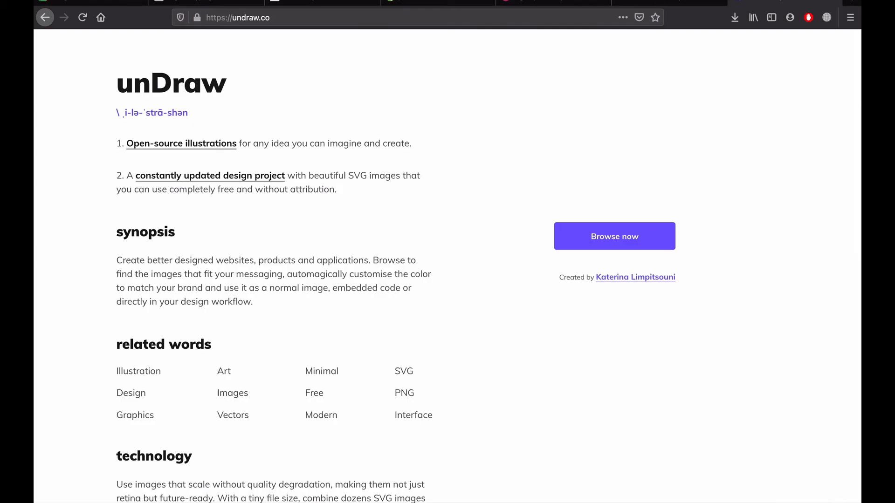
pyautogui.click(609, 243)
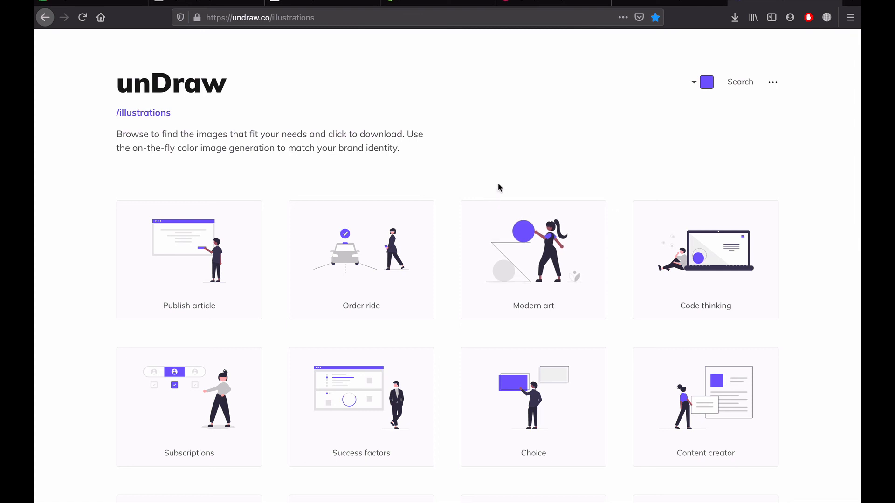
pyautogui.click(741, 83)
pyautogui.click(535, 192)
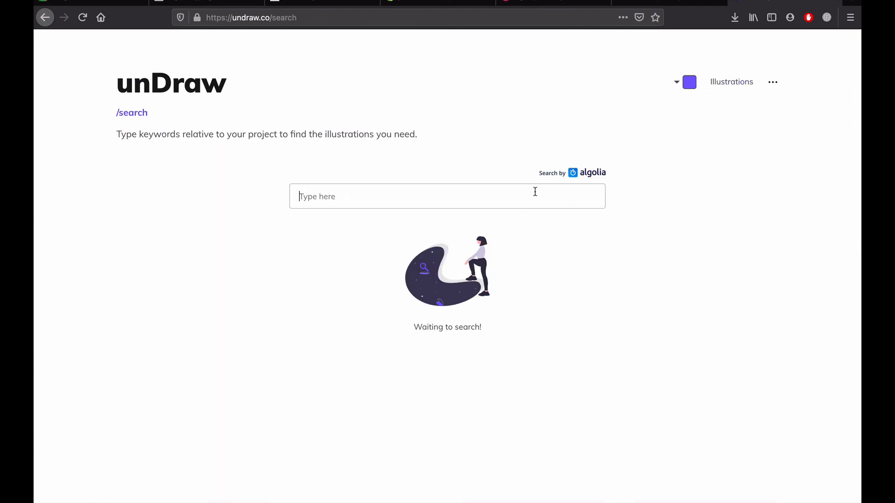
pyautogui.write('drawing')
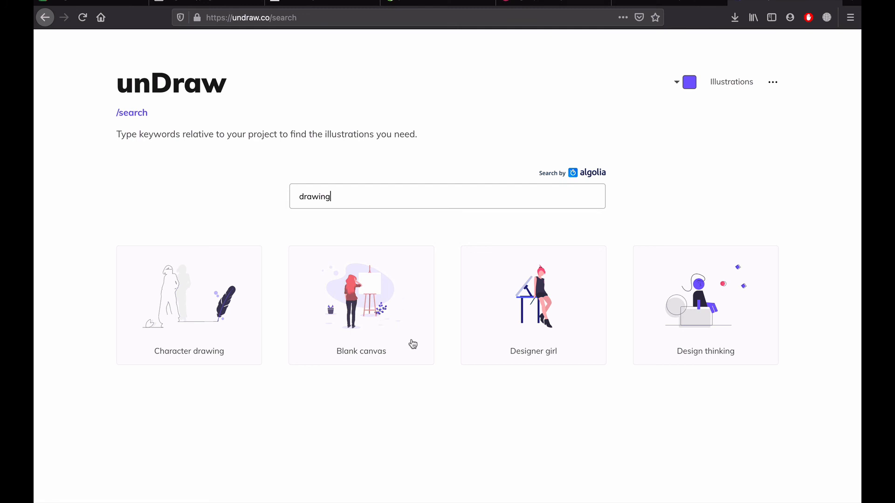
pyautogui.click(695, 83)
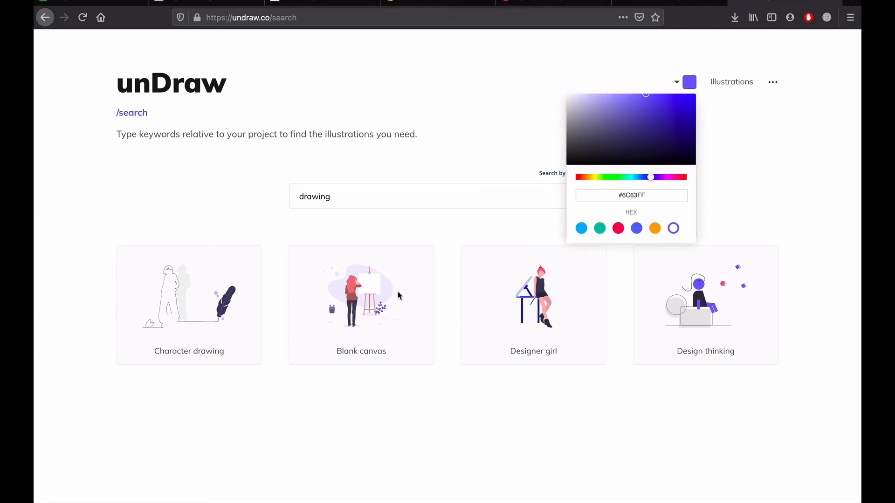
pyautogui.hotkey('ctrl', 'Left')
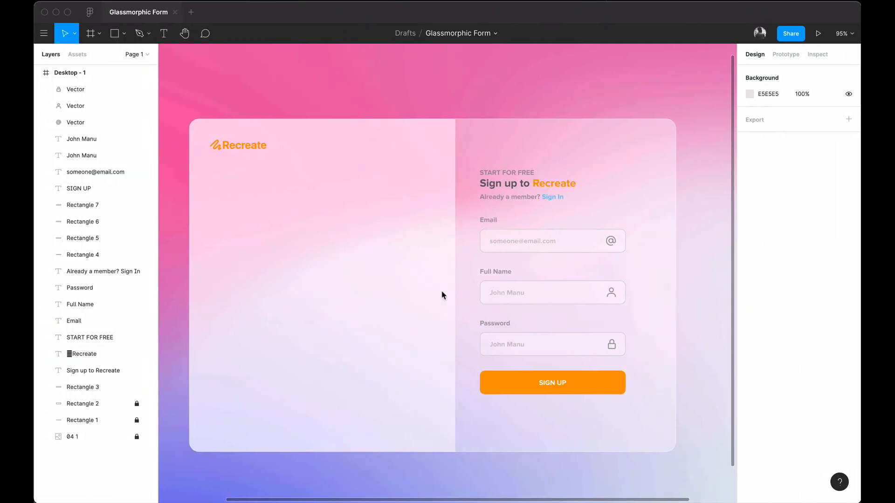
# Step: Recolour unDraw's illustrations to the SIGN UP button's orange, FF9D2B, copied from Figma
pyautogui.click(507, 391)
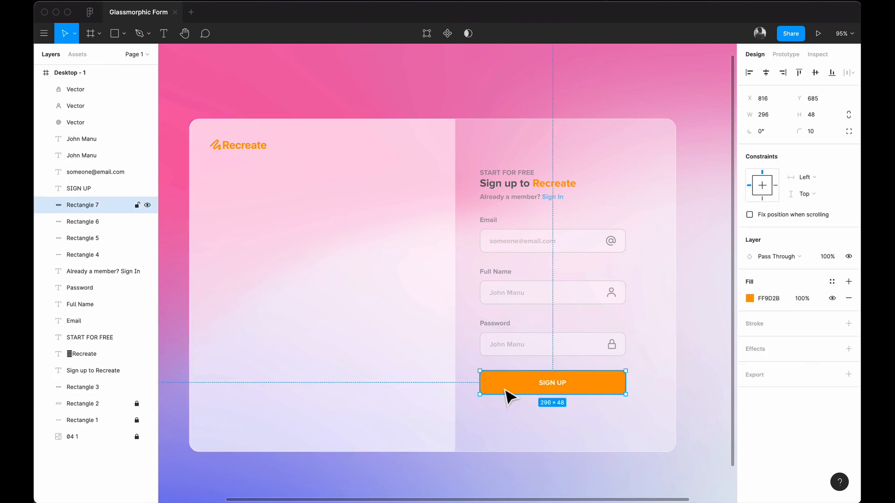
pyautogui.click(777, 299)
pyautogui.hotkey('ctrl', 'c')
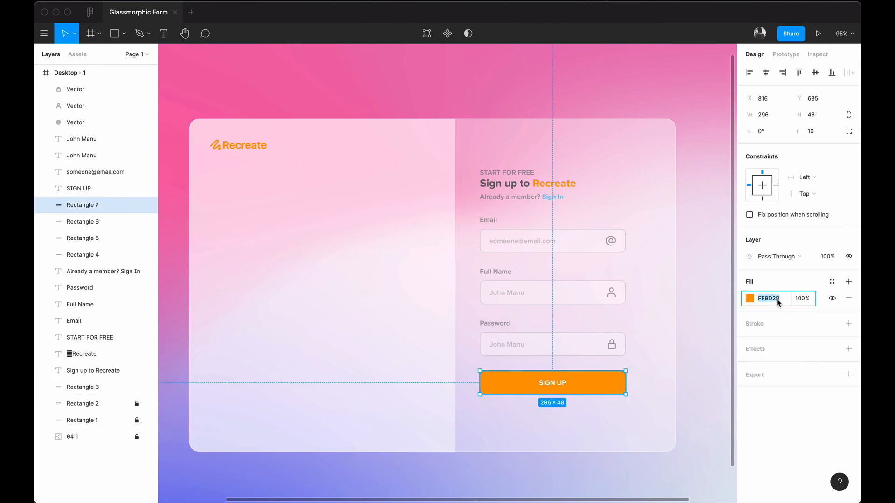
pyautogui.hotkey('ctrl', 'Right')
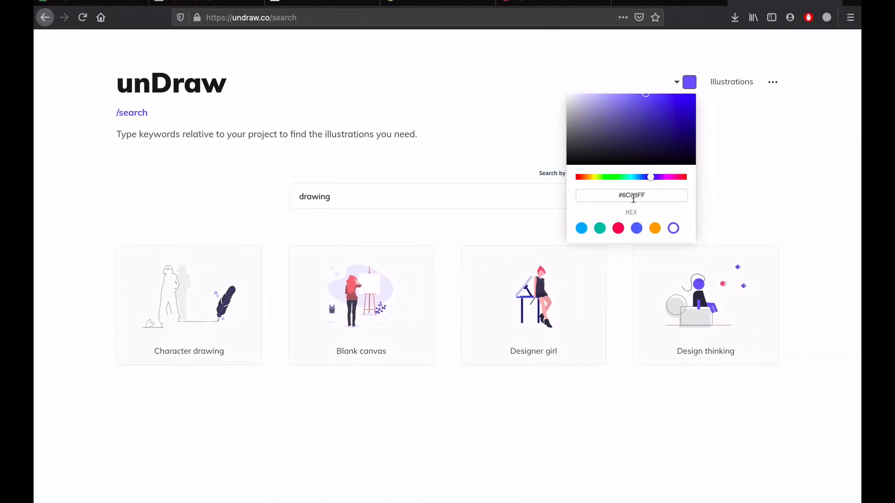
pyautogui.tripleClick(633, 198)
pyautogui.hotkey('ctrl', 'v')
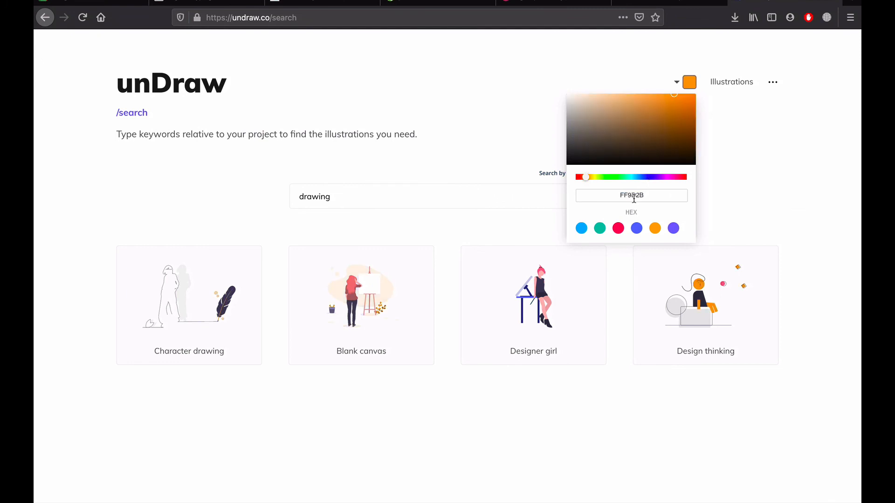
pyautogui.click(735, 163)
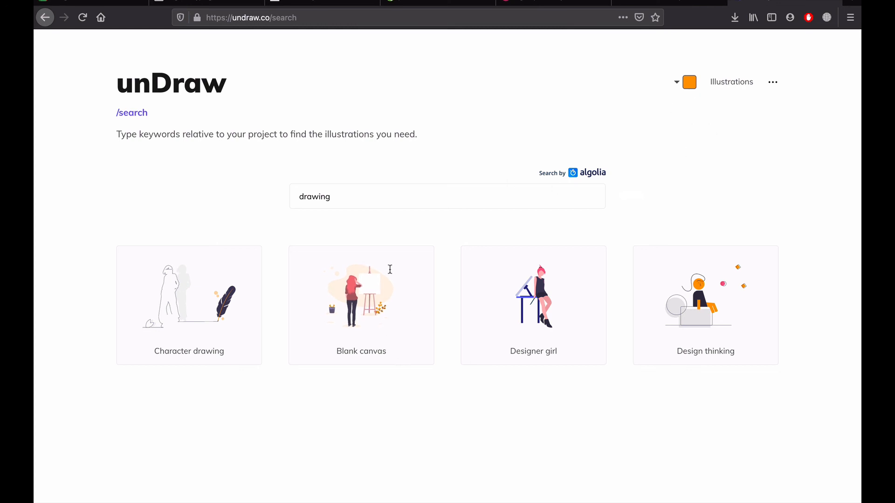
# Step: Download the Blank canvas illustration as SVG (undraw_blank_canvas_3rbb.svg)
pyautogui.click(376, 307)
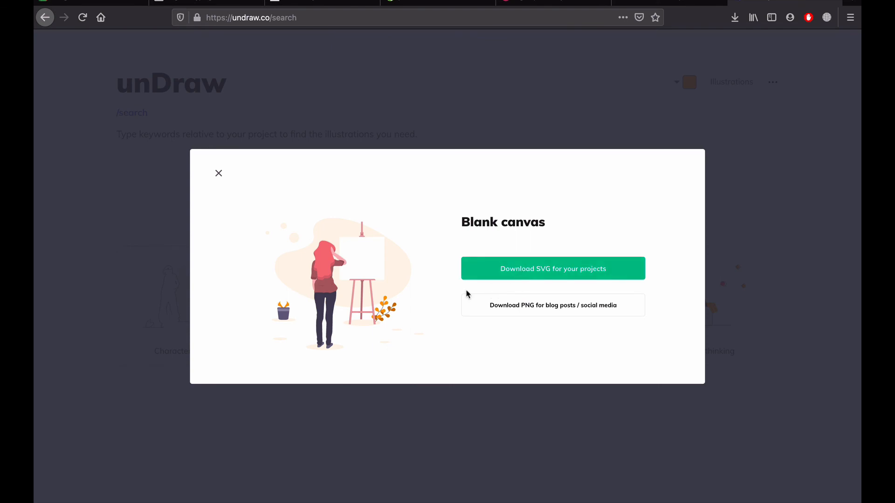
pyautogui.click(469, 259)
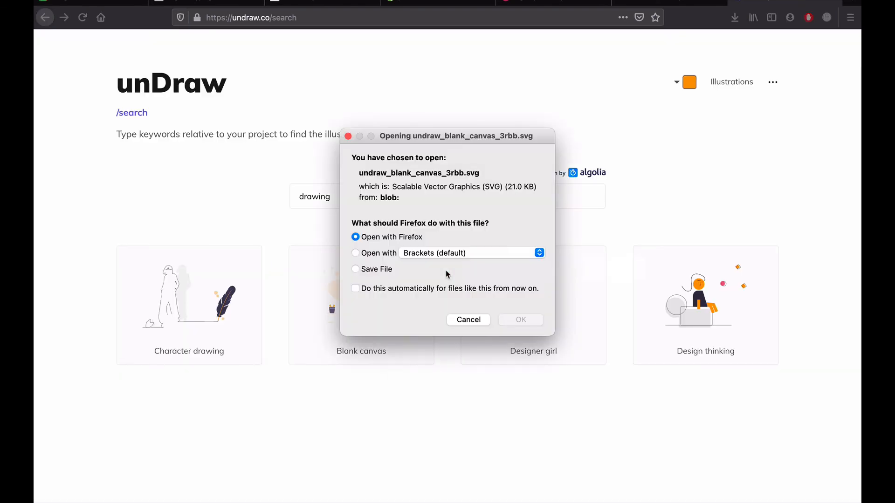
pyautogui.click(355, 253)
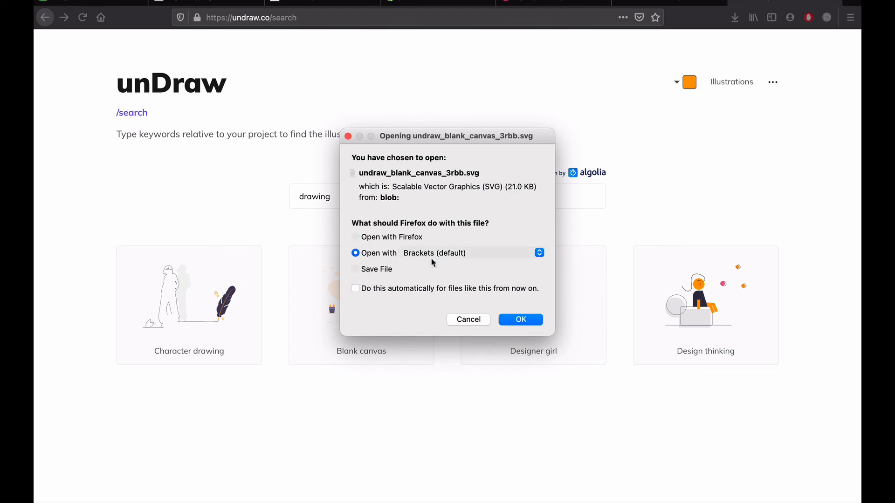
pyautogui.click(512, 321)
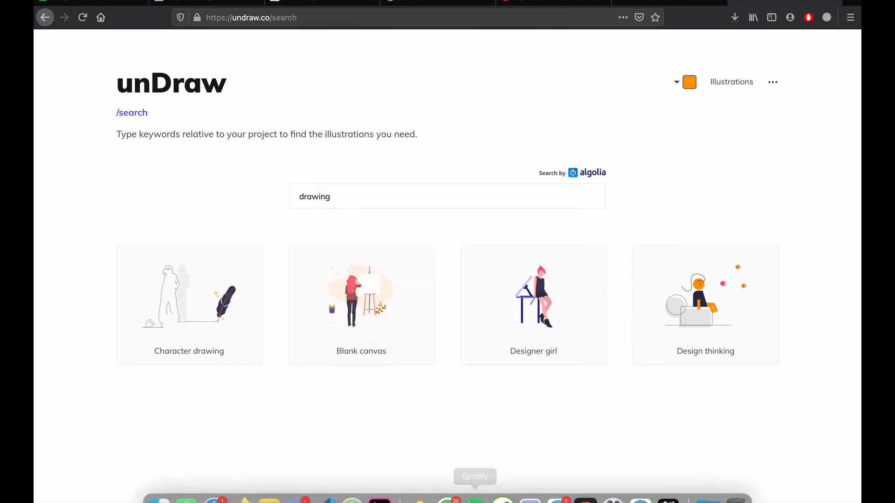
# Step: Place the downloaded Blank canvas SVG in the card's left half, scaled to 464×387
pyautogui.hotkey('ctrl', 'Left')
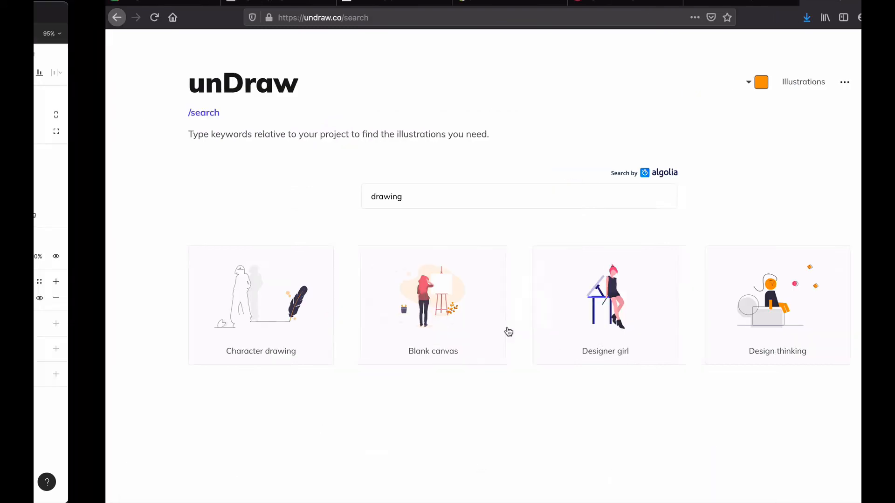
pyautogui.click(723, 485)
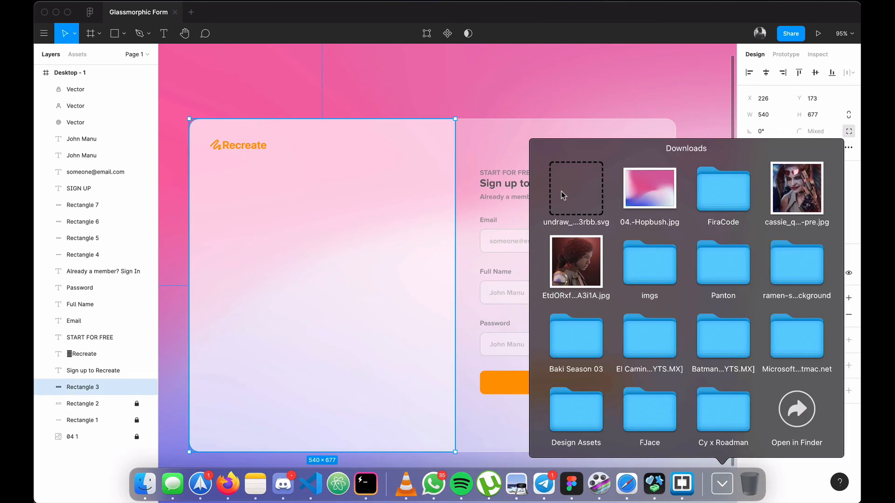
pyautogui.moveTo(573, 192); pyautogui.dragTo(282, 278)
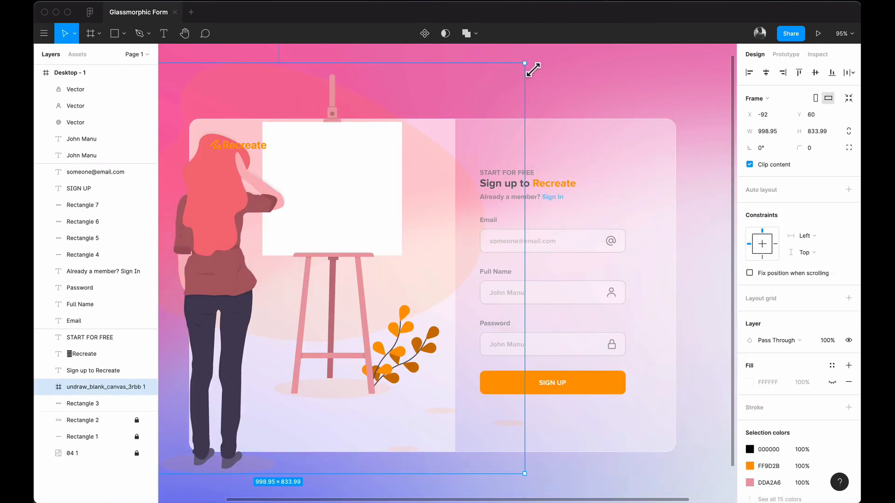
pyautogui.moveTo(526, 67); pyautogui.dragTo(312, 232)
pyautogui.moveTo(287, 318); pyautogui.dragTo(393, 259)
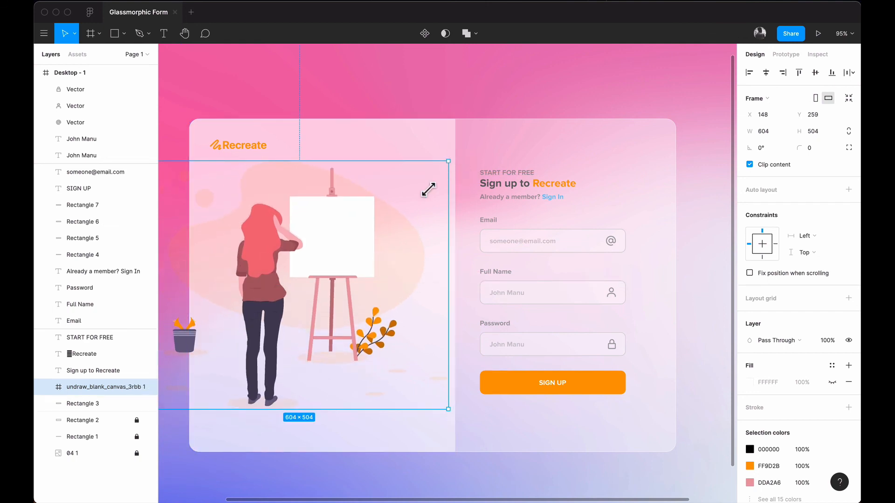
pyautogui.moveTo(428, 189); pyautogui.dragTo(387, 227)
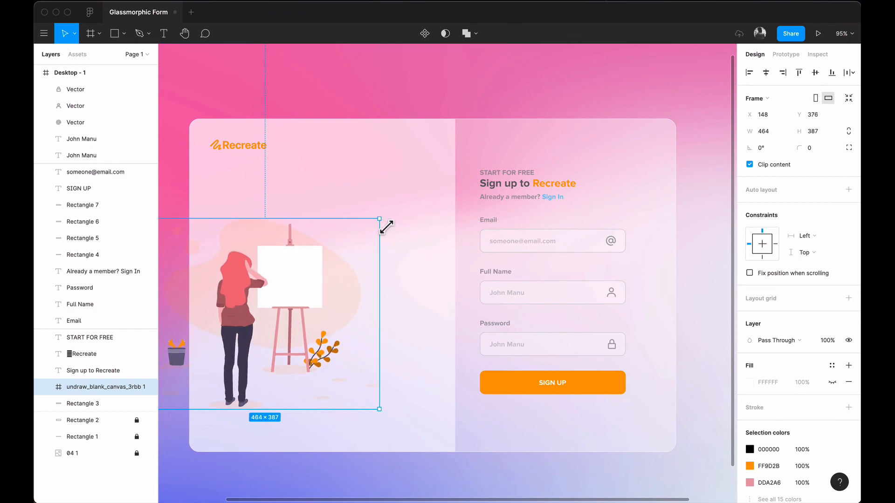
pyautogui.moveTo(320, 290); pyautogui.dragTo(363, 278)
# Step: Centre the illustration horizontally within the left panel, Rectangle 3
pyautogui.click(380, 204)
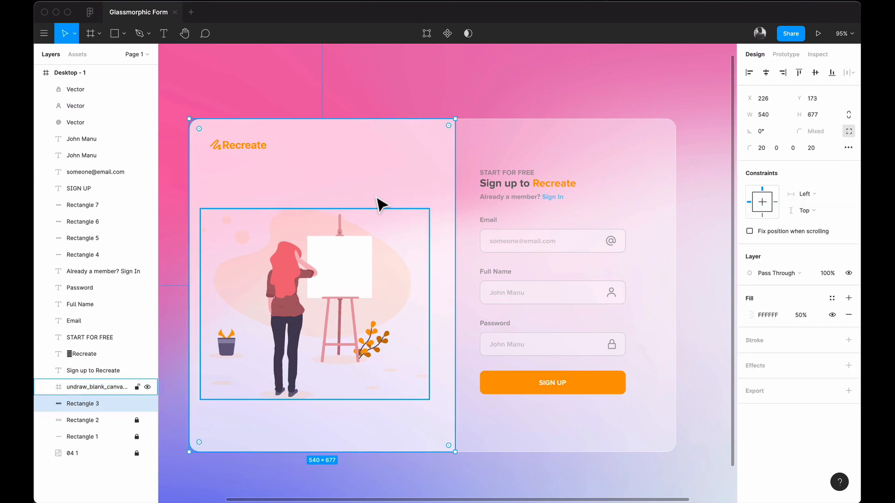
pyautogui.click(370, 268)
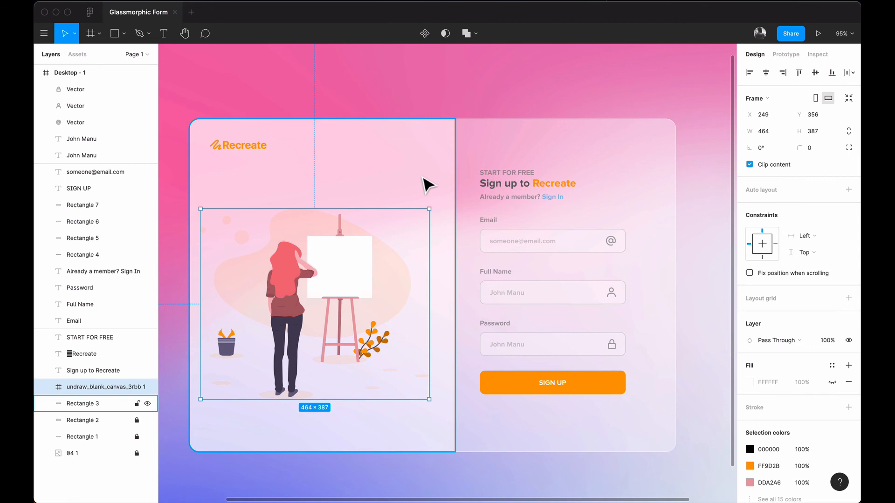
pyautogui.keyDown('shift'); pyautogui.click(427, 185); pyautogui.keyUp('shift')
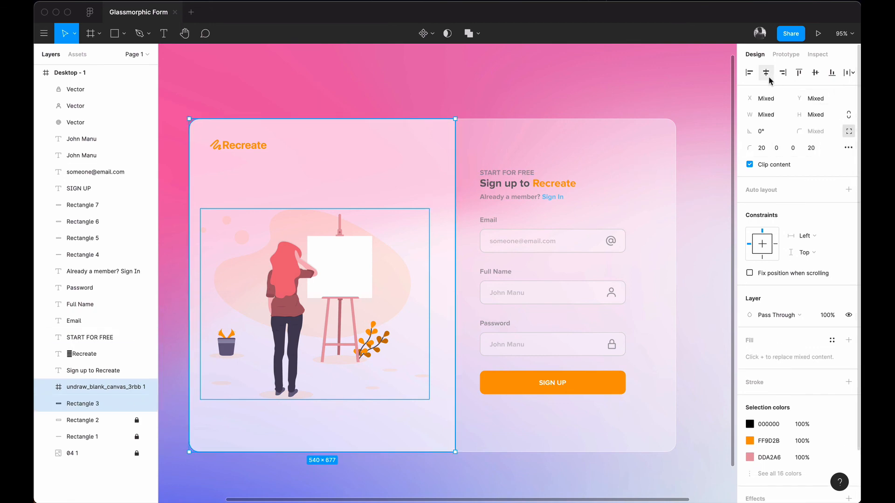
pyautogui.click(815, 73)
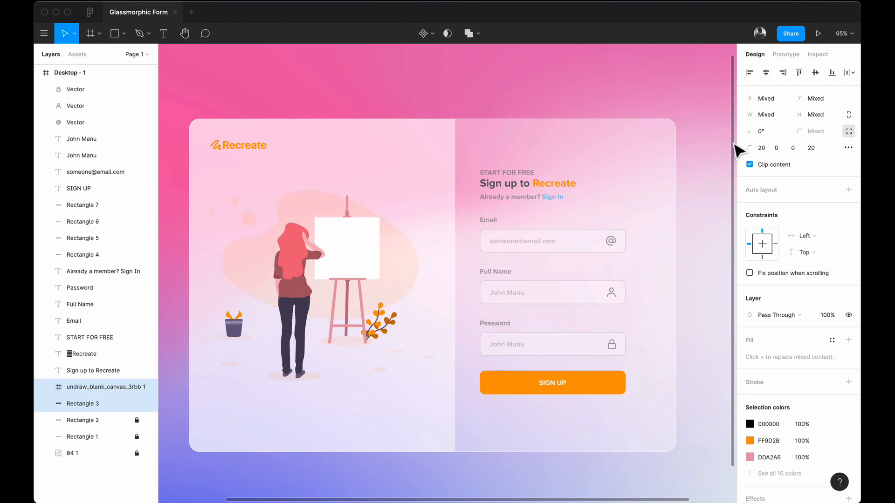
pyautogui.click(499, 79)
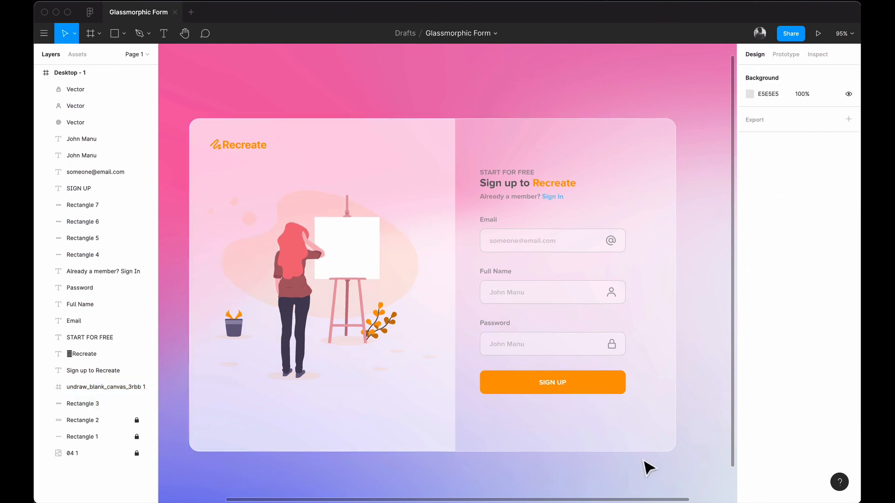
pyautogui.scroll(-1, 647, 467)
pyautogui.hscroll(-1, 646, 467)
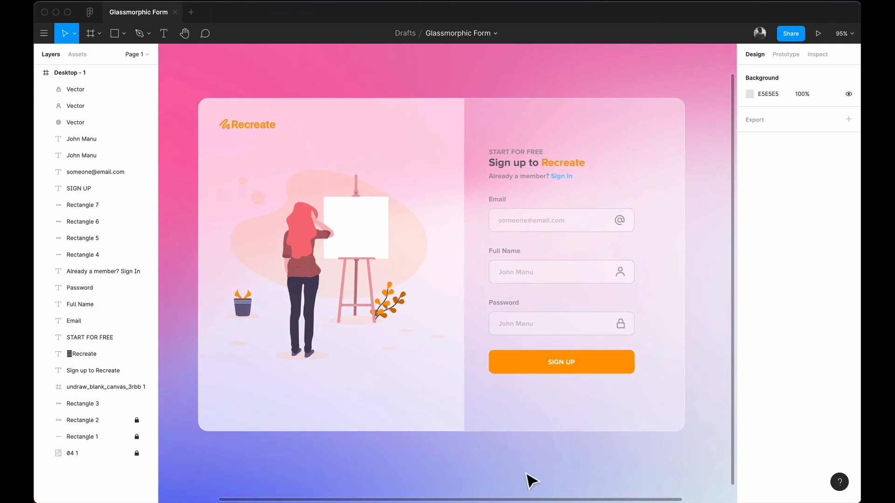